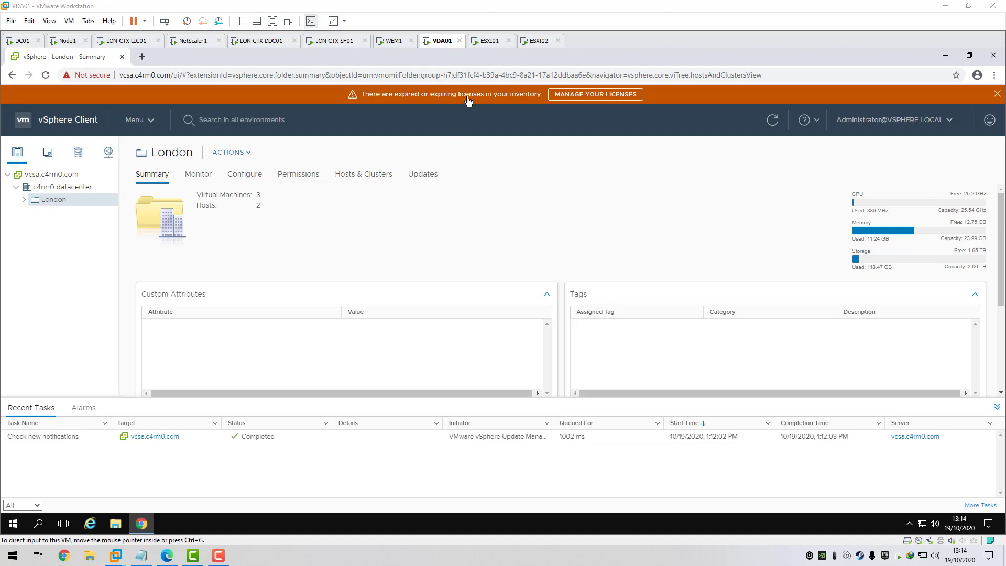
- Return to VDA01's vSphere session and expand the London folder and c4rm0 cluster
click(490, 40)
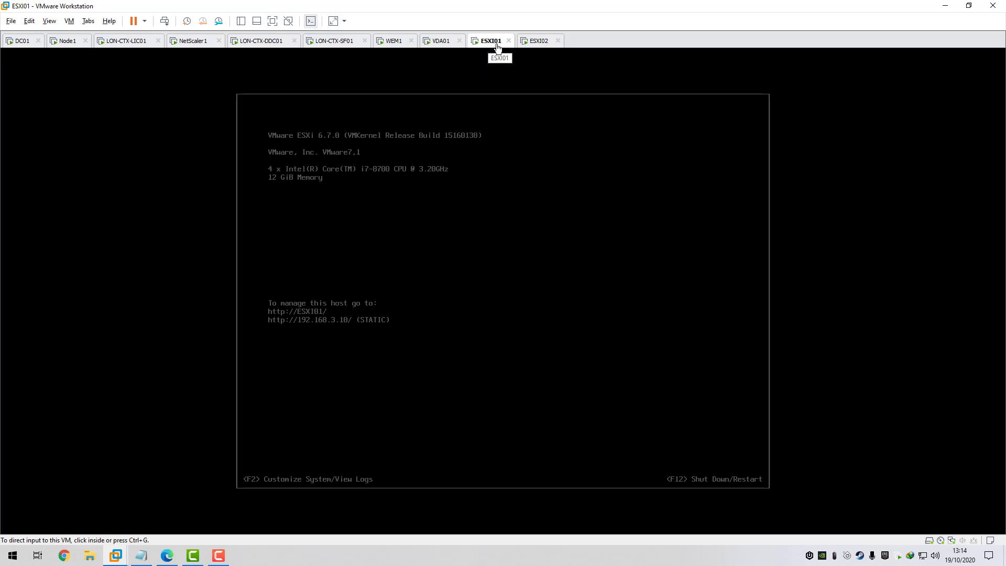
click(442, 42)
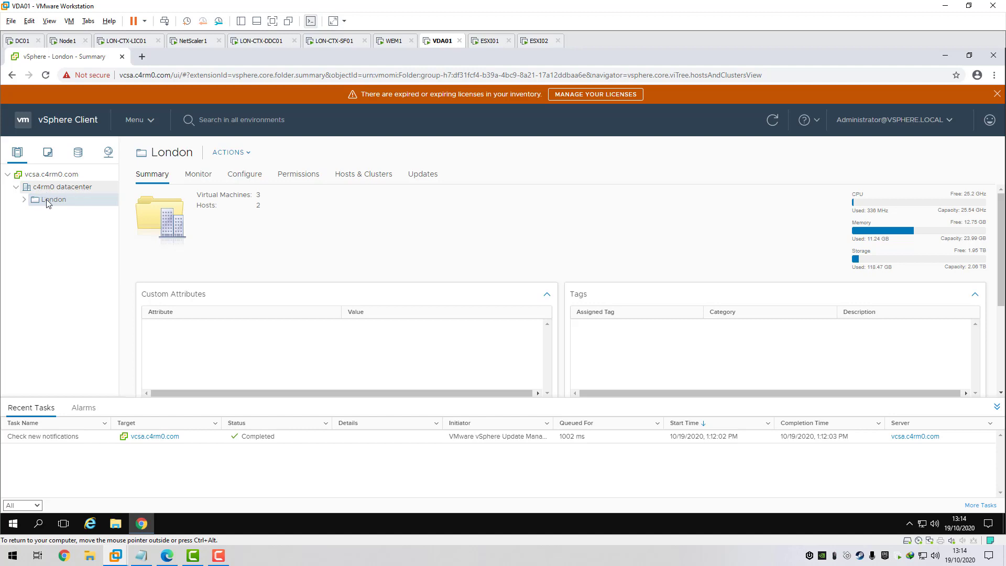
click(24, 201)
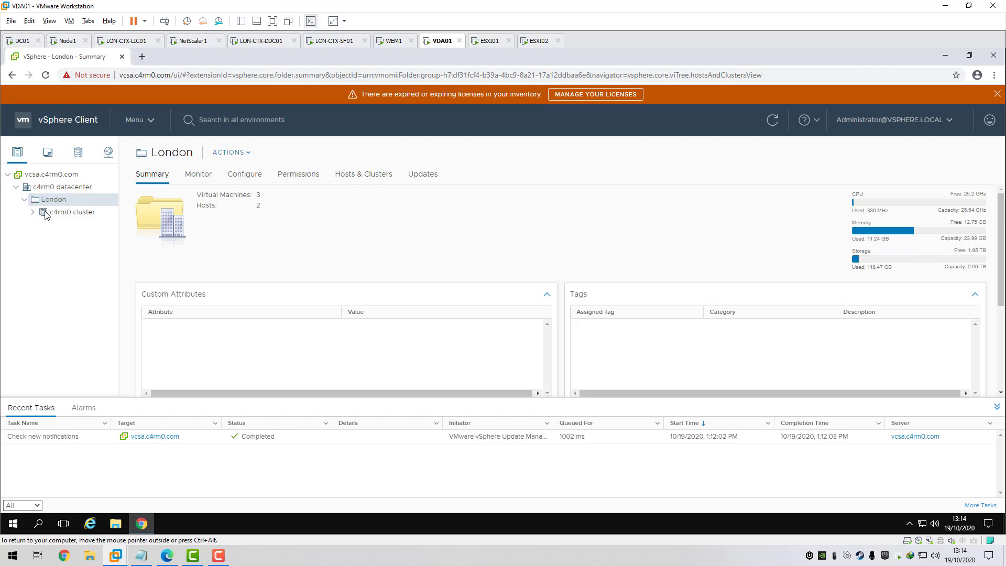
click(31, 214)
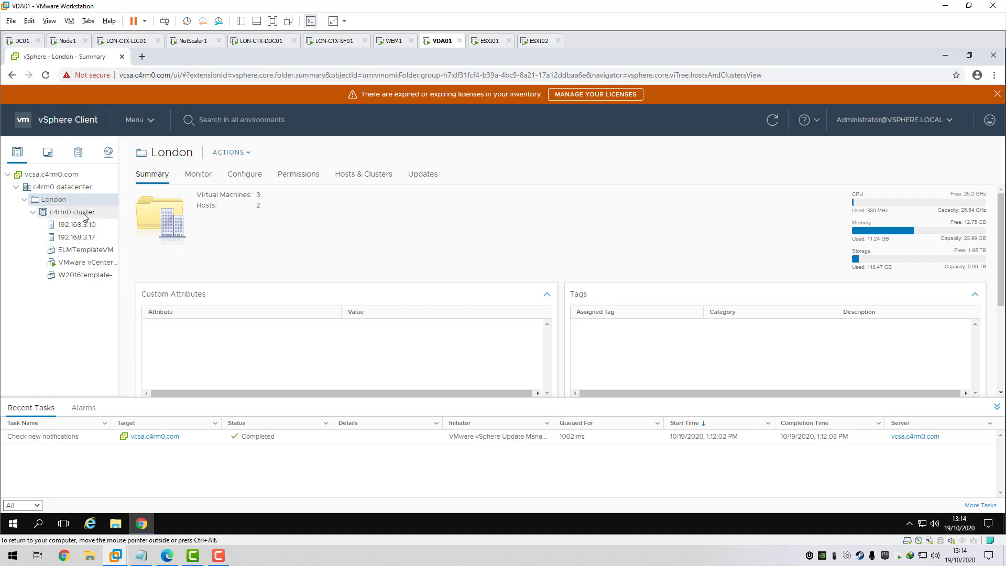
- Check permissions on hosts 192.168.3.10 and 192.168.3.17, then view the vCenter Server Appliance summary
click(74, 225)
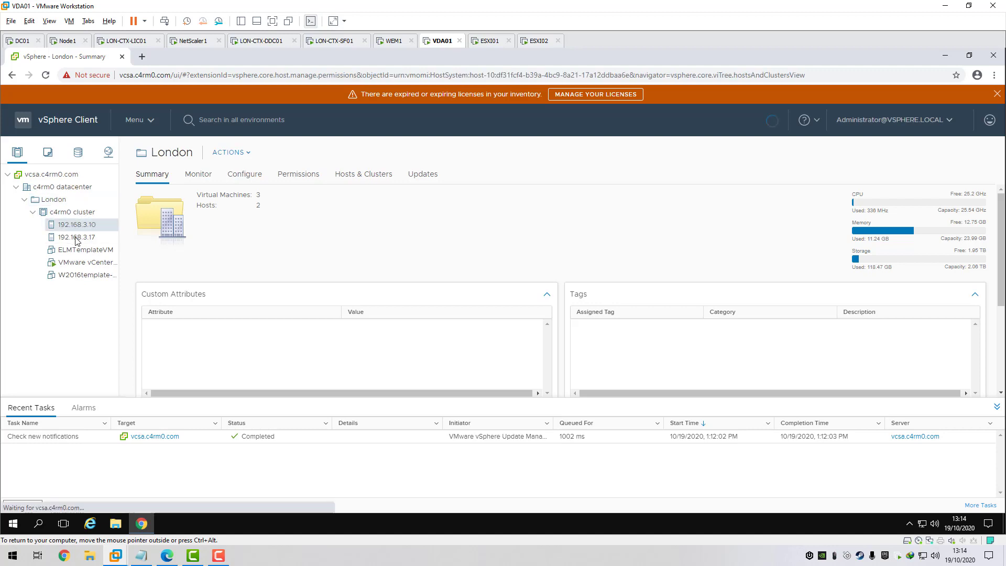
click(86, 225)
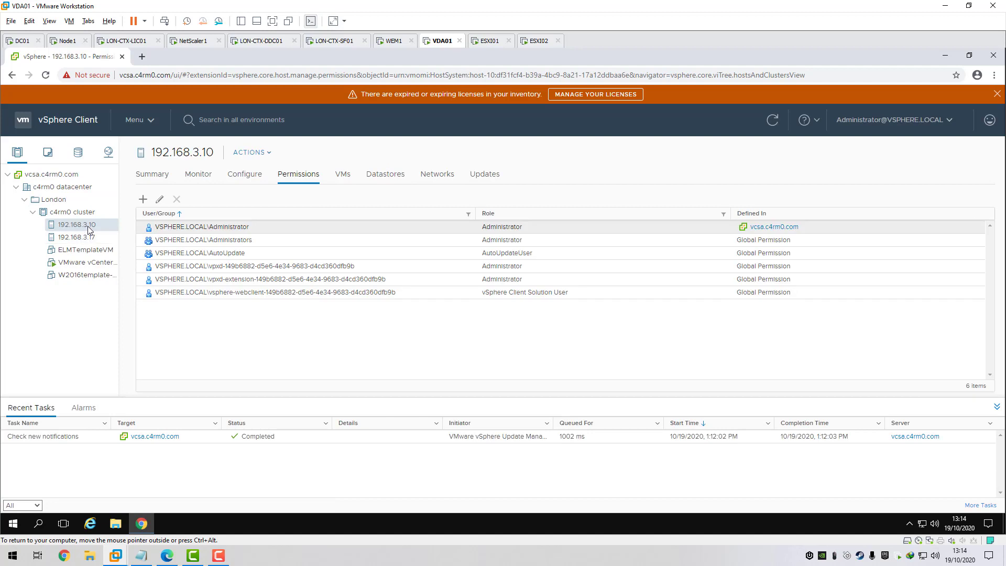
click(87, 237)
click(85, 266)
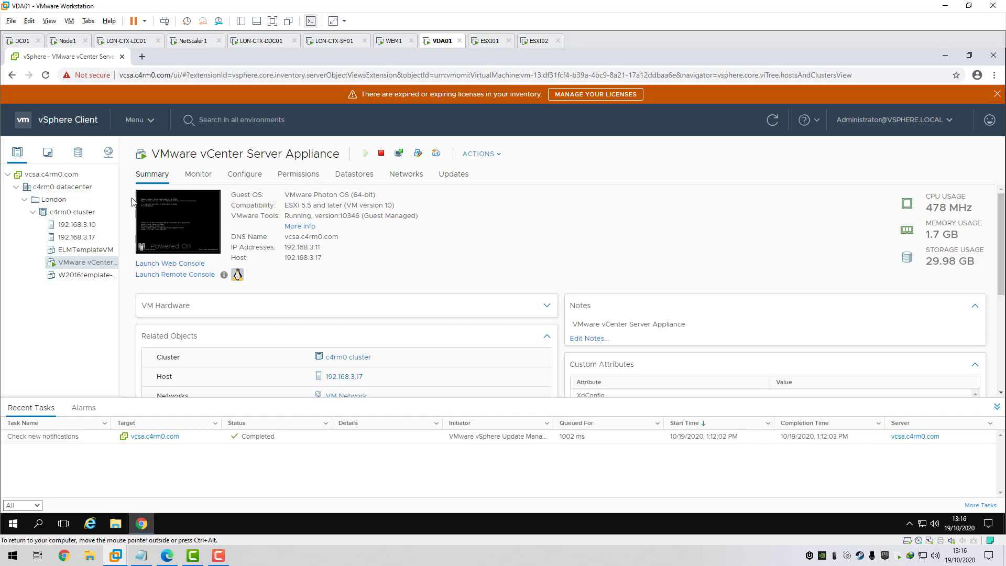
- Switch to DC01 and unlock it with the administrator password
click(23, 41)
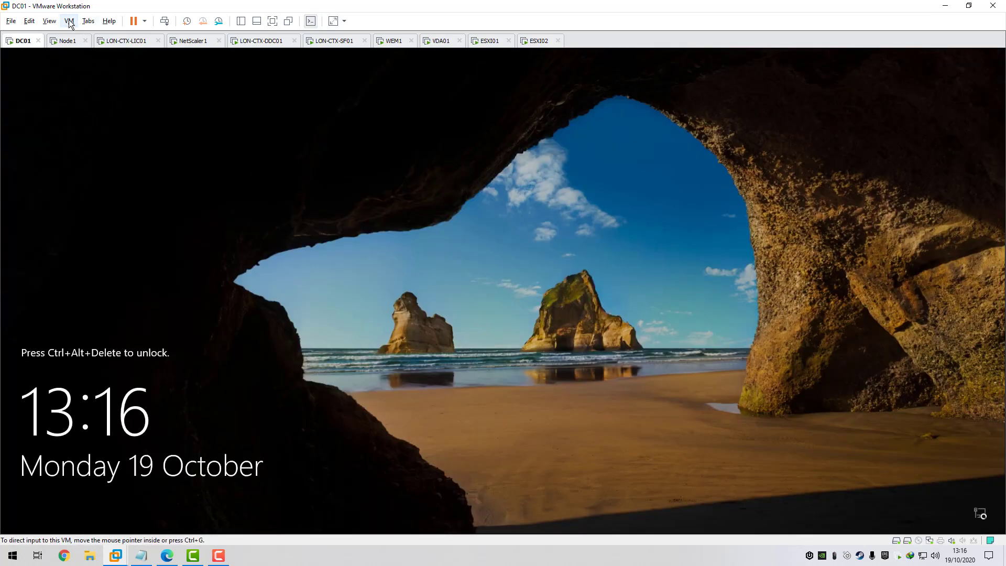
click(69, 22)
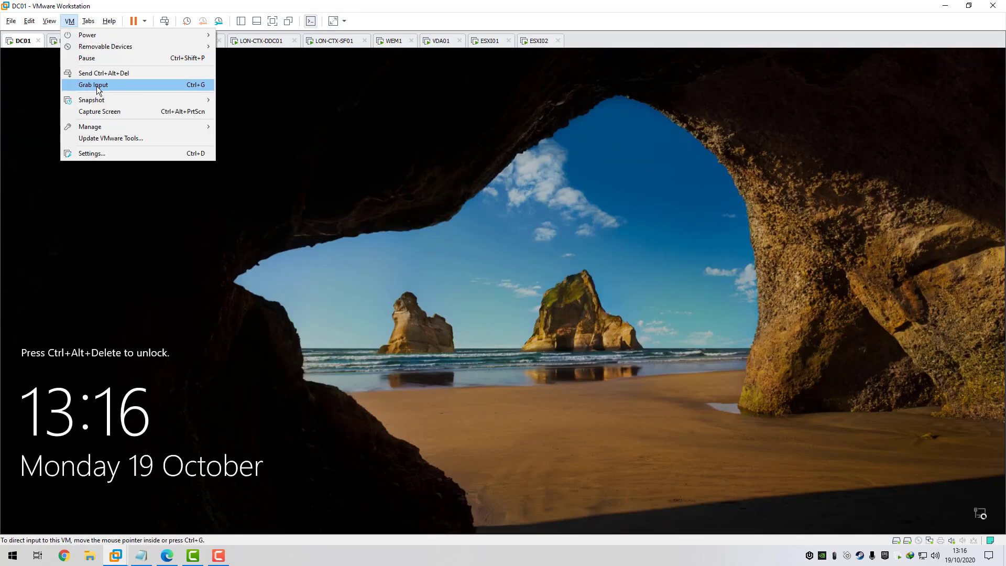
click(99, 72)
click(465, 337)
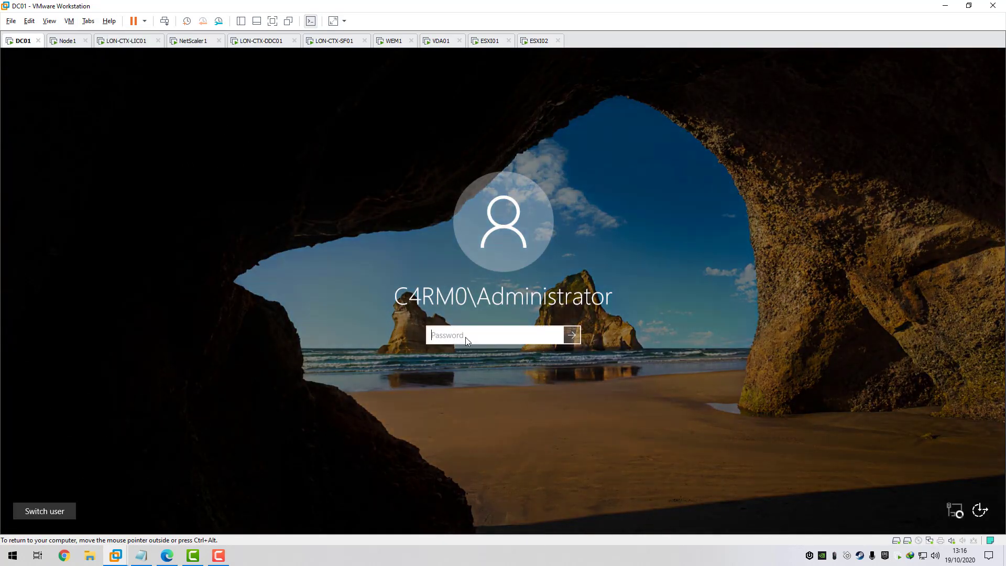
text(P)
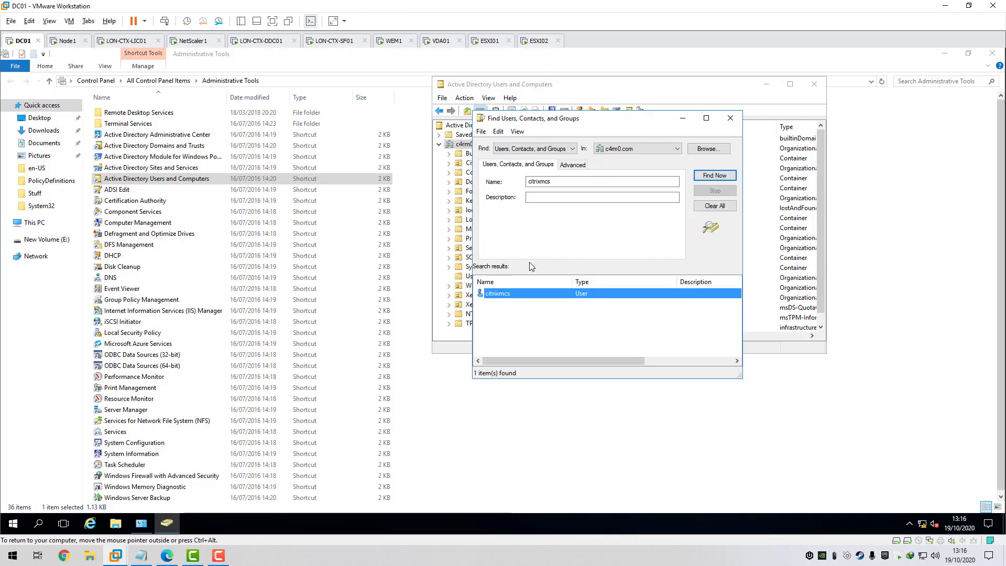
- Confirm citrixmcs is only in Domain Users, close its properties, and return to VDA01
double_click(498, 293)
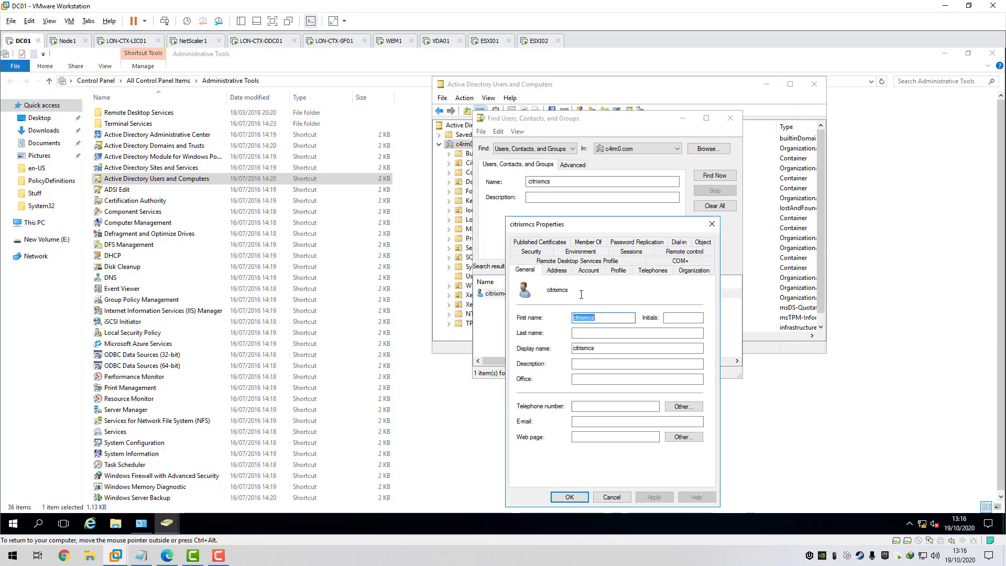
click(588, 242)
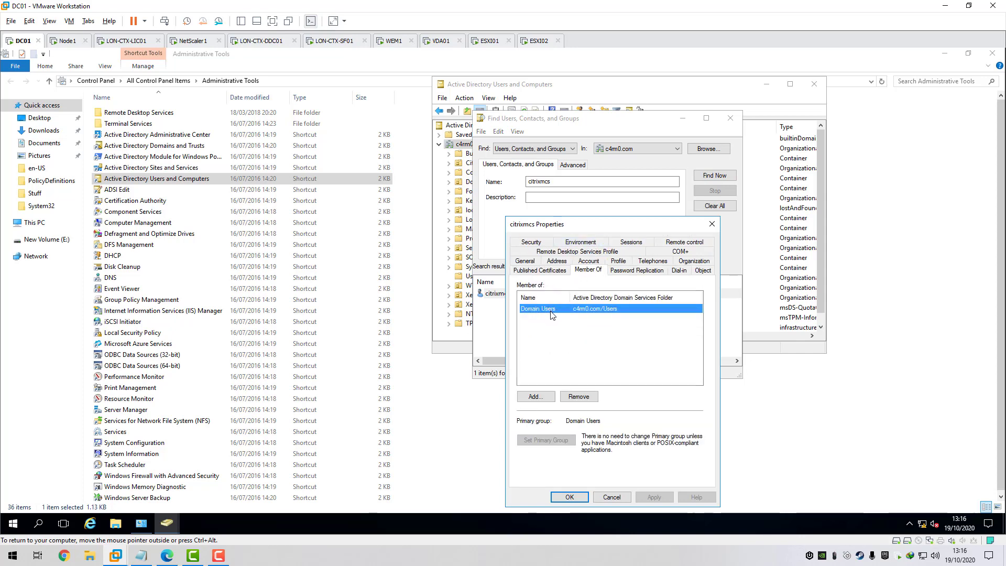
click(615, 498)
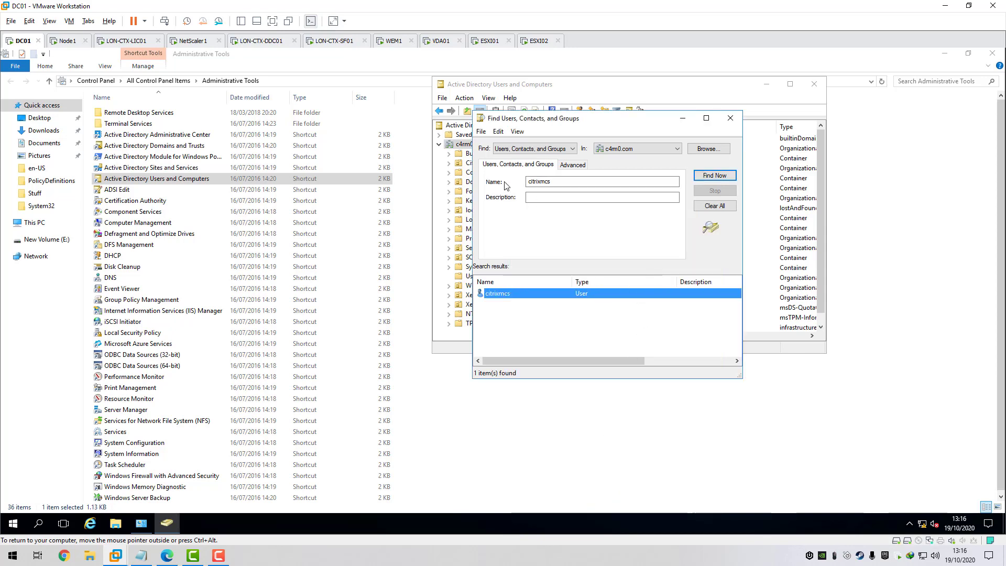
click(443, 42)
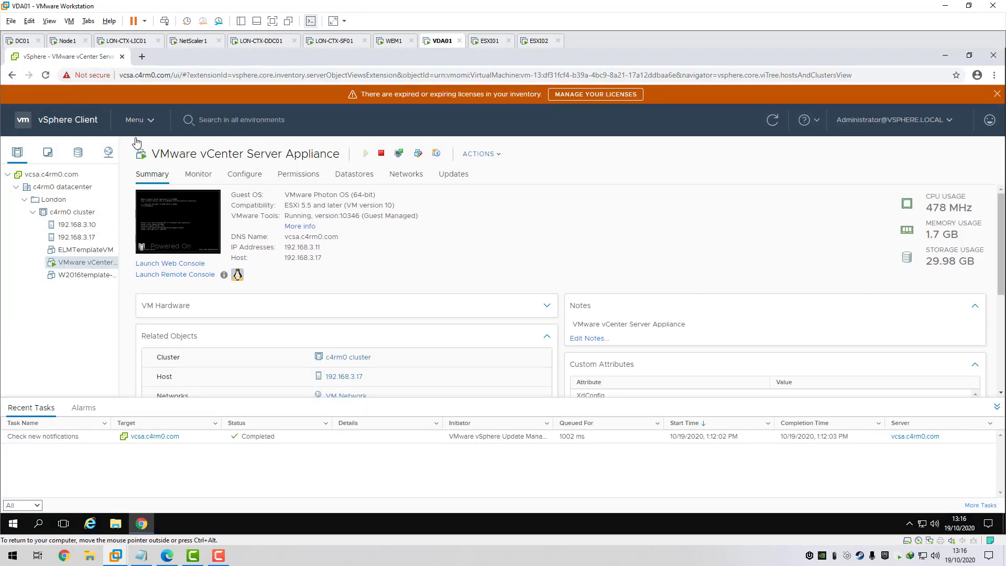
- Review the Single Sign-On identity sources, then view the Read-only role's description under Roles
click(138, 120)
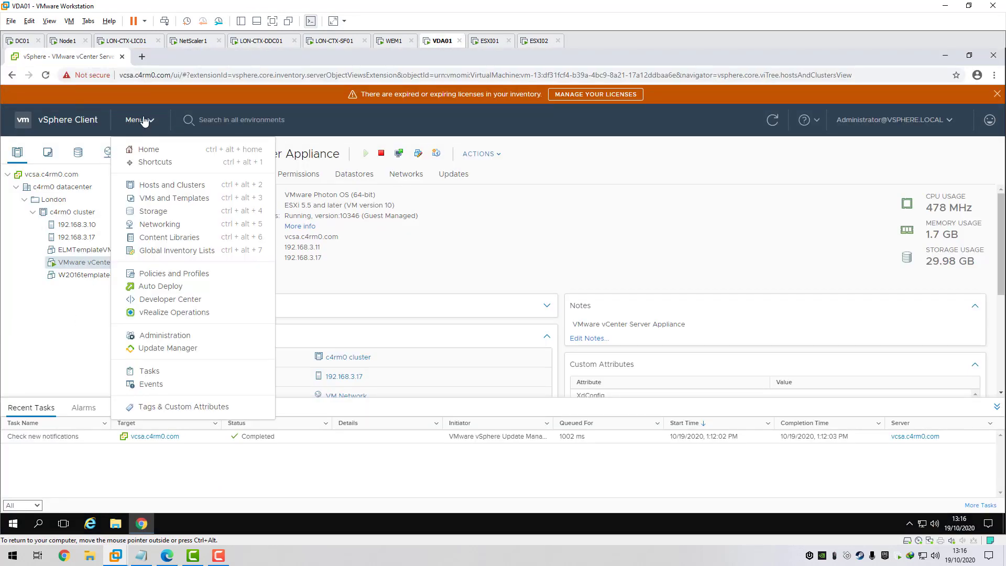
click(158, 336)
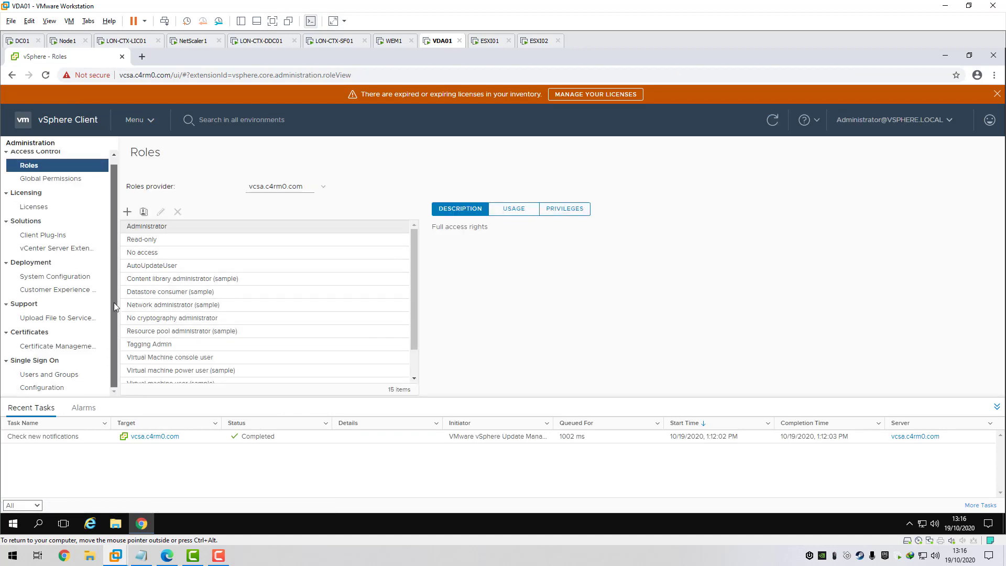
click(43, 387)
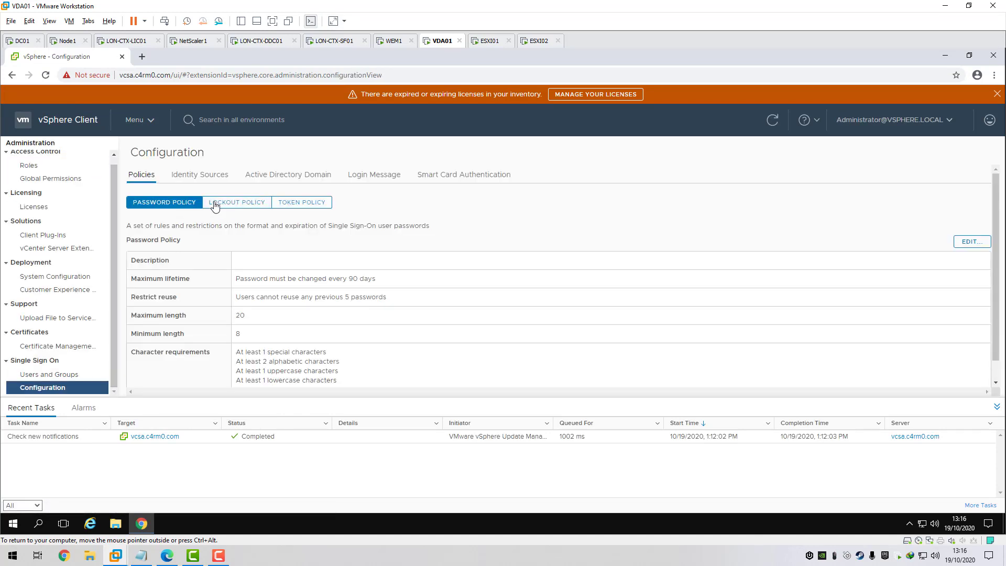
click(204, 175)
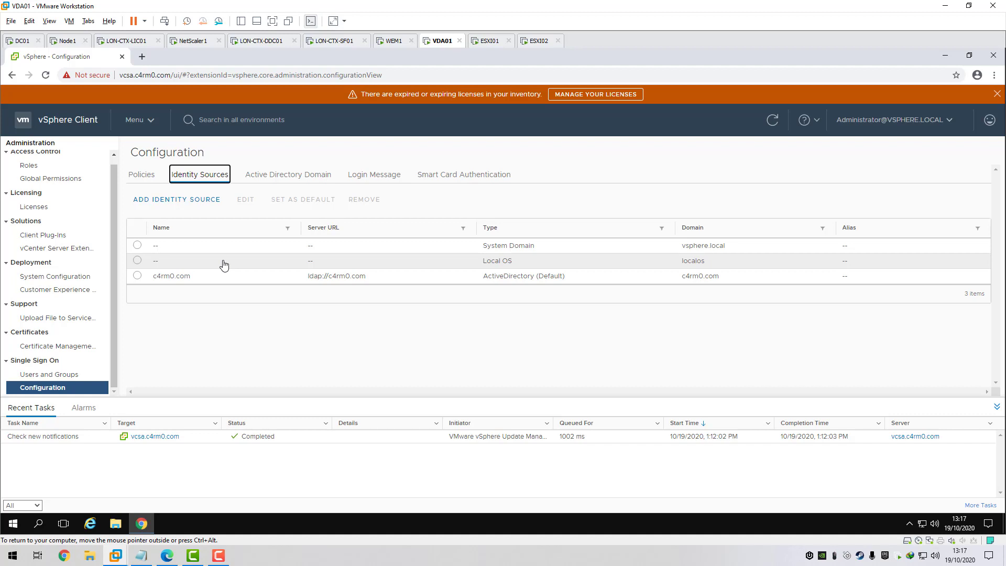
click(88, 165)
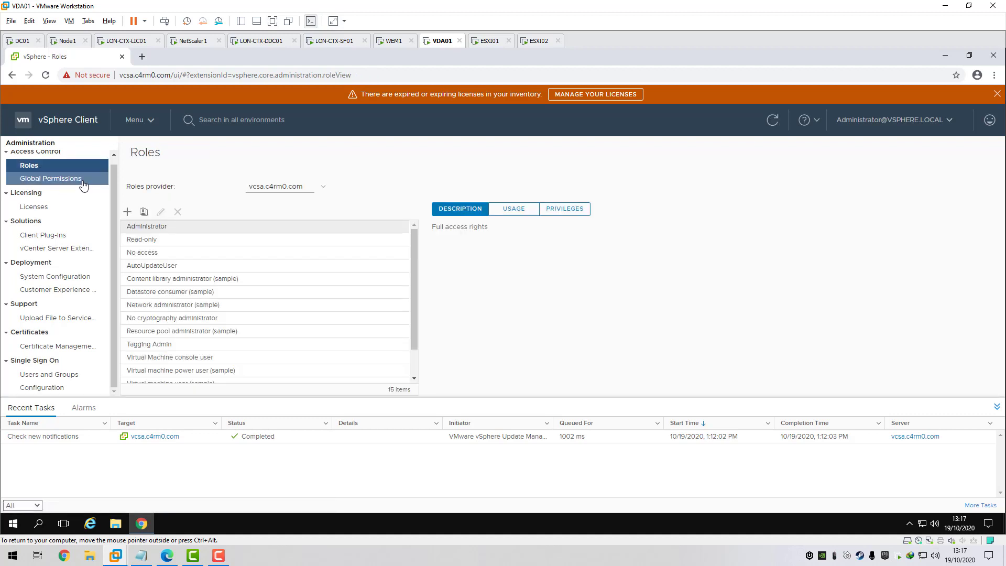
click(177, 242)
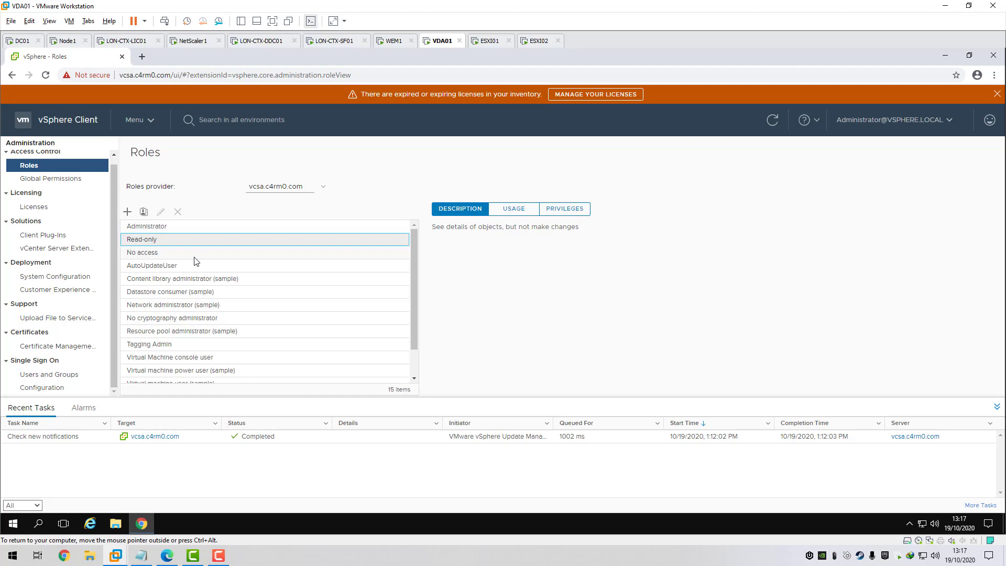
- Read the Citrix Required privileges tables, highlighting the Datastore and Network privilege rows
click(171, 557)
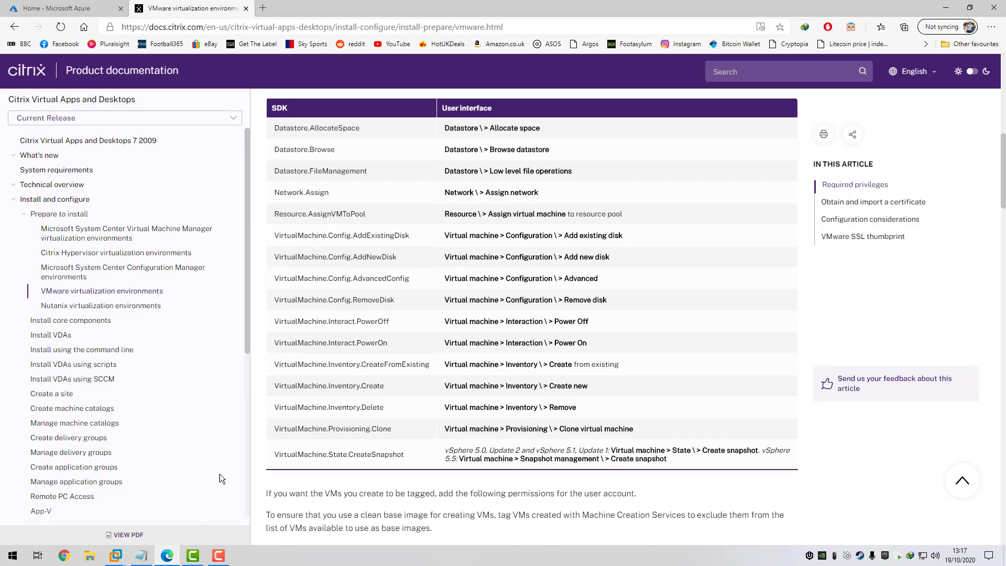
scroll(408, 257, up, 7)
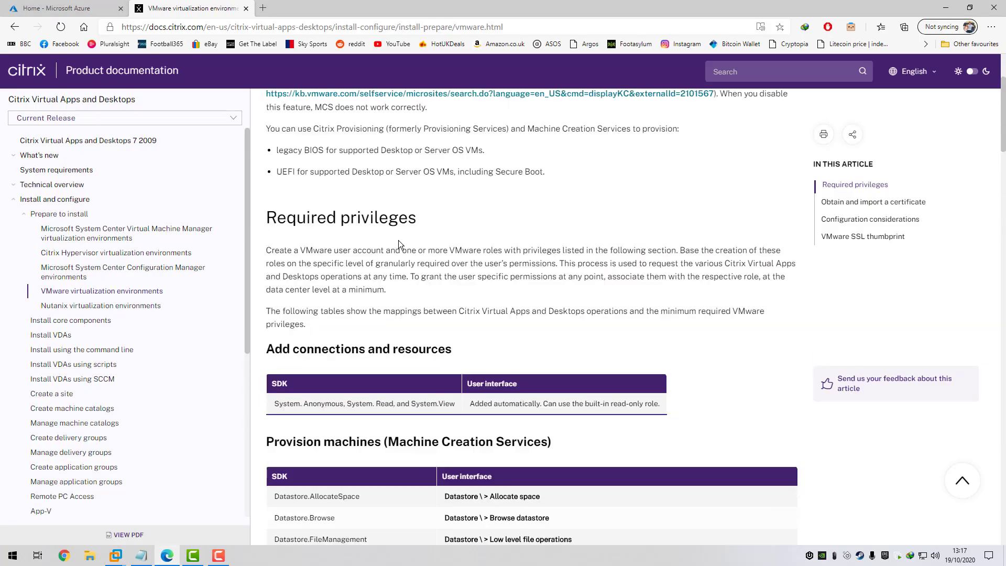
scroll(398, 243, up, 3)
scroll(379, 217, down, 6)
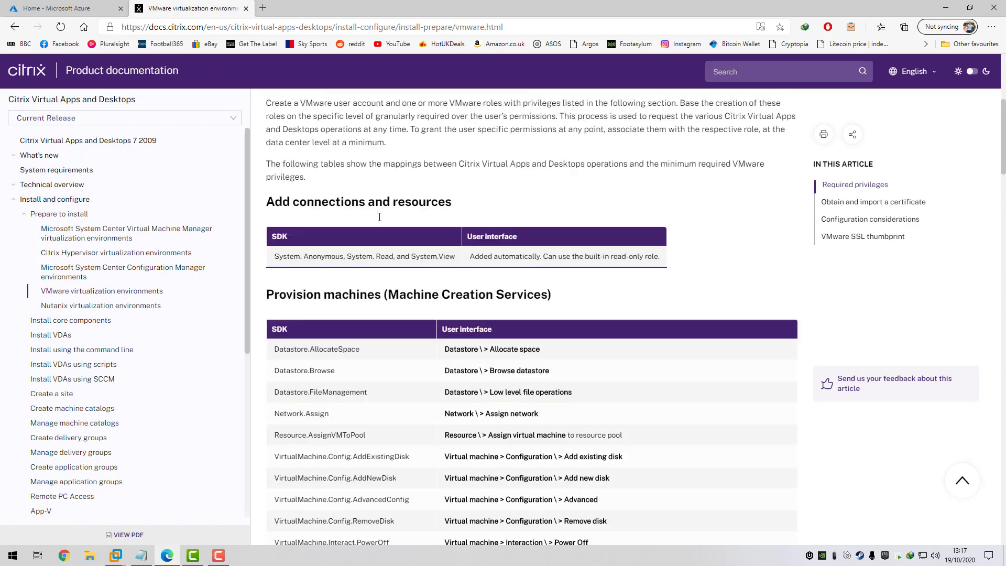
scroll(380, 217, down, 3)
drag(445, 201, 560, 246)
scroll(502, 294, down, 4)
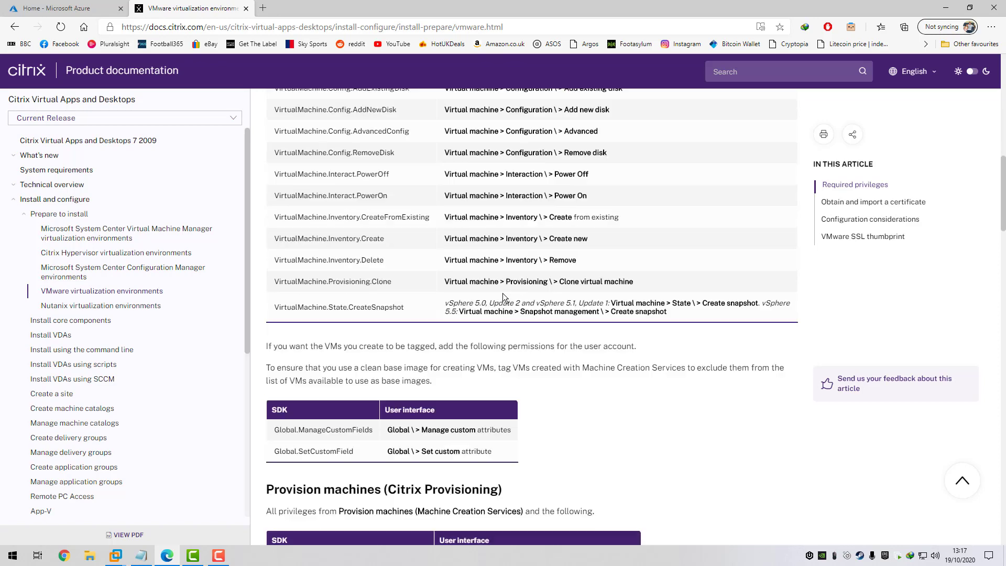
scroll(499, 287, up, 8)
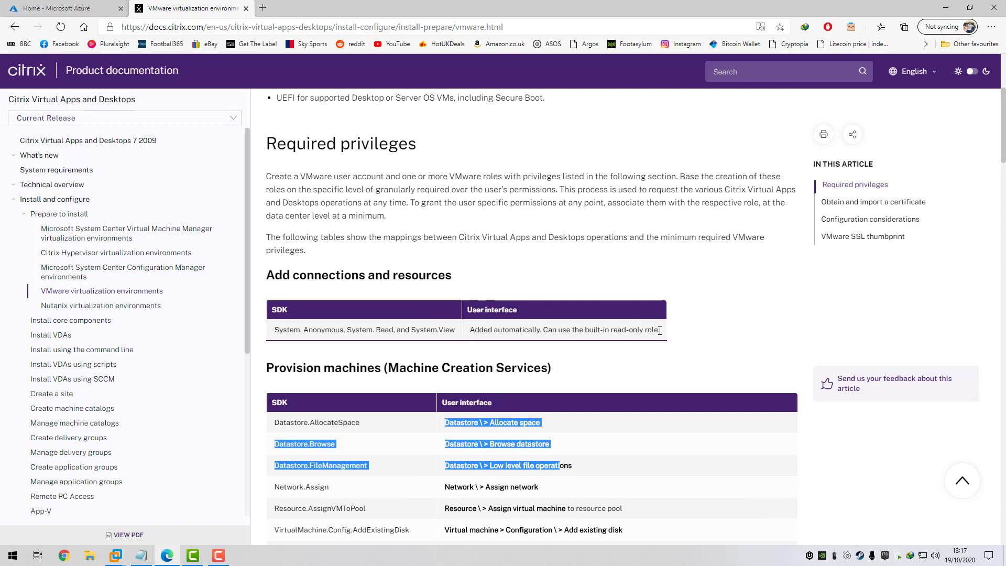
scroll(472, 343, down, 3)
drag(537, 340, 412, 283)
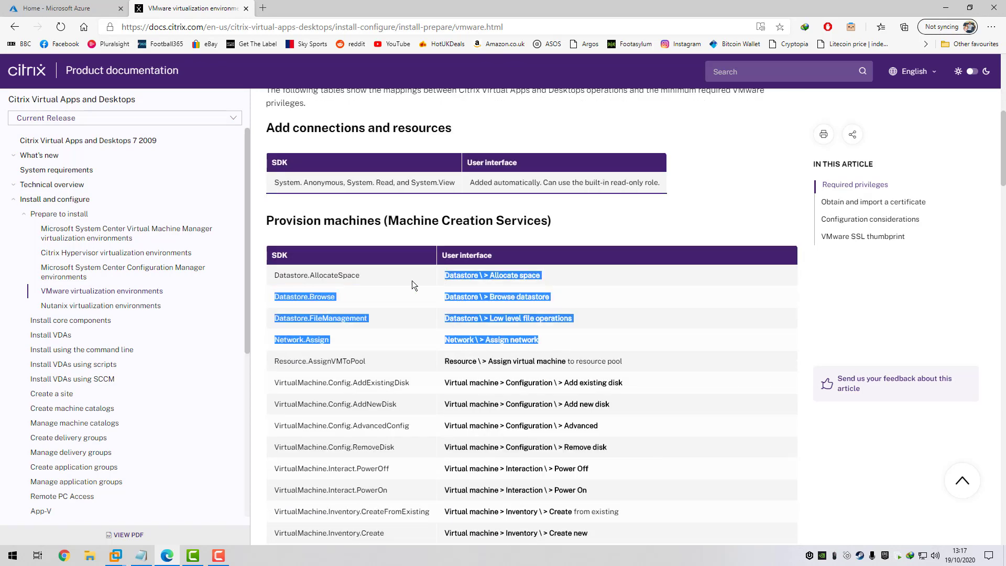
drag(300, 278, 274, 283)
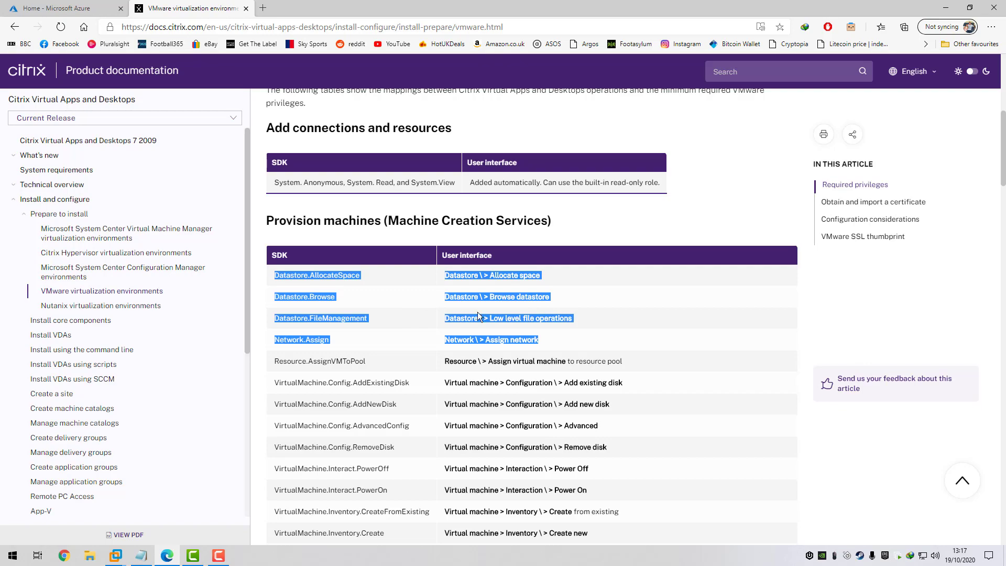
scroll(478, 312, down, 6)
scroll(489, 239, down, 2)
scroll(489, 239, down, 15)
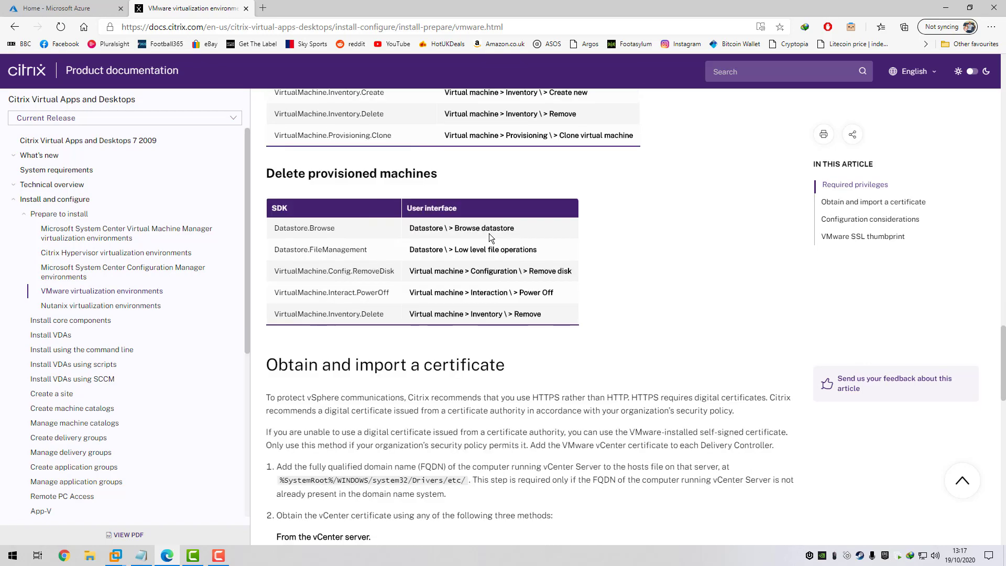
scroll(489, 234, up, 20)
scroll(491, 230, up, 4)
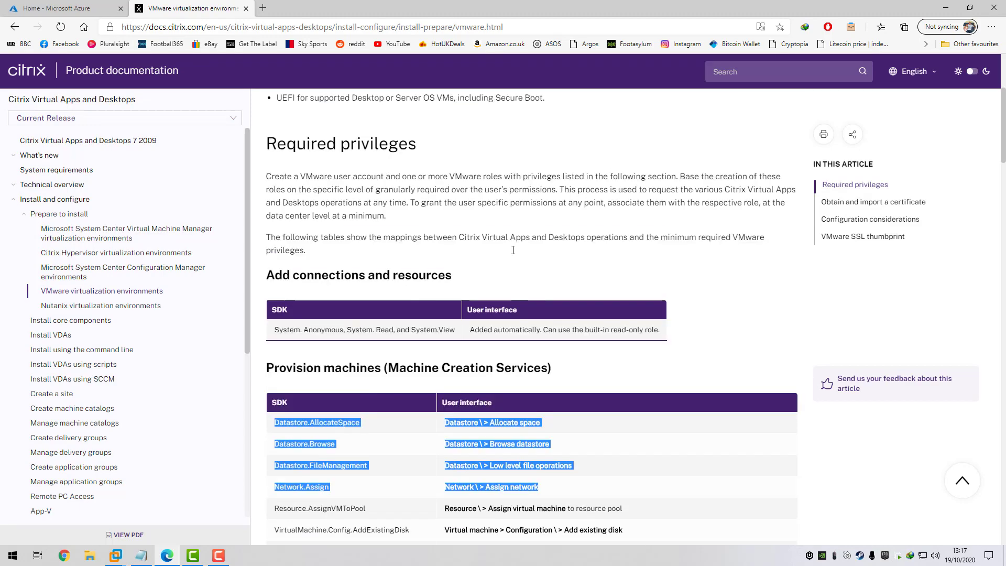
scroll(511, 246, down, 8)
scroll(511, 292, down, 15)
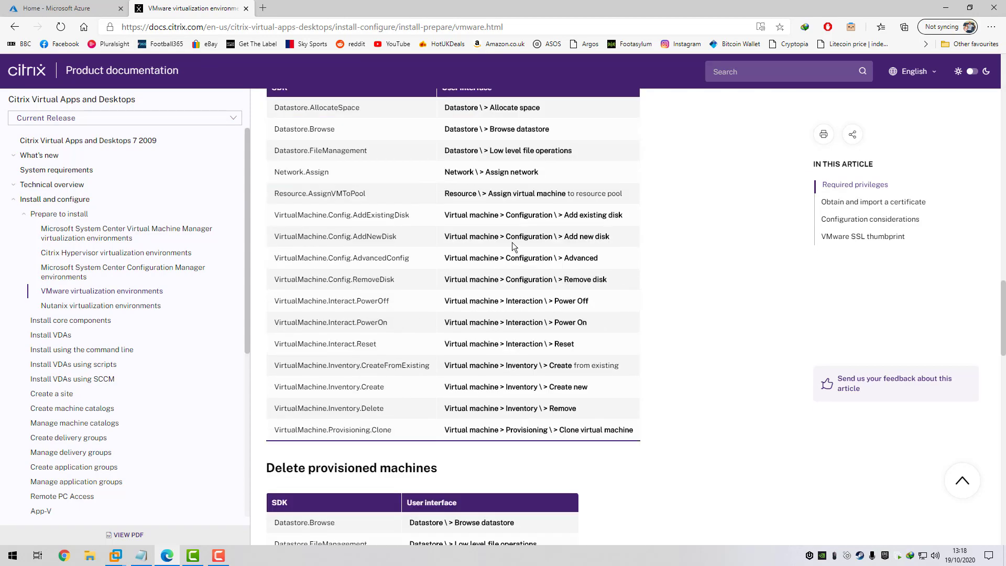
scroll(514, 247, up, 20)
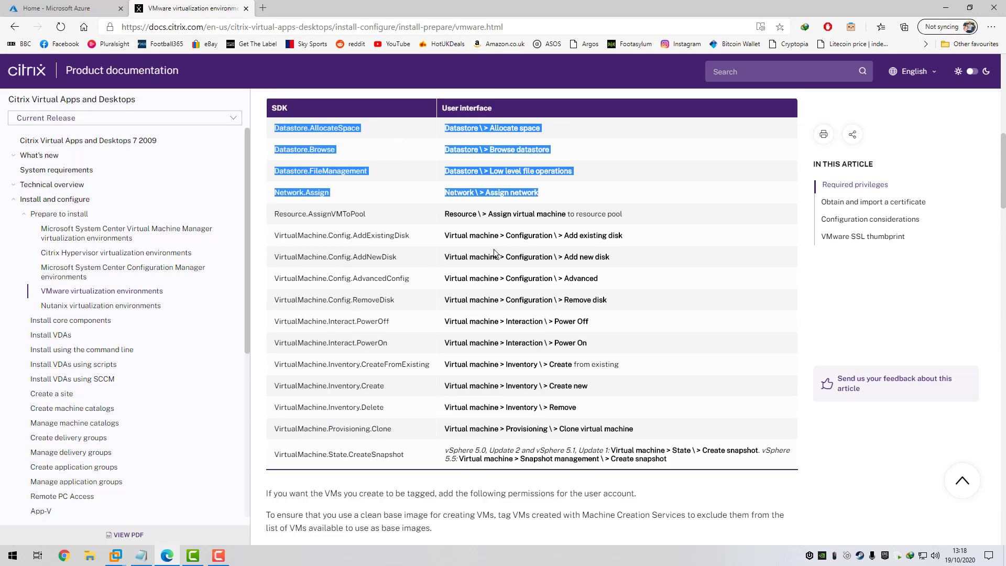
scroll(495, 262, up, 3)
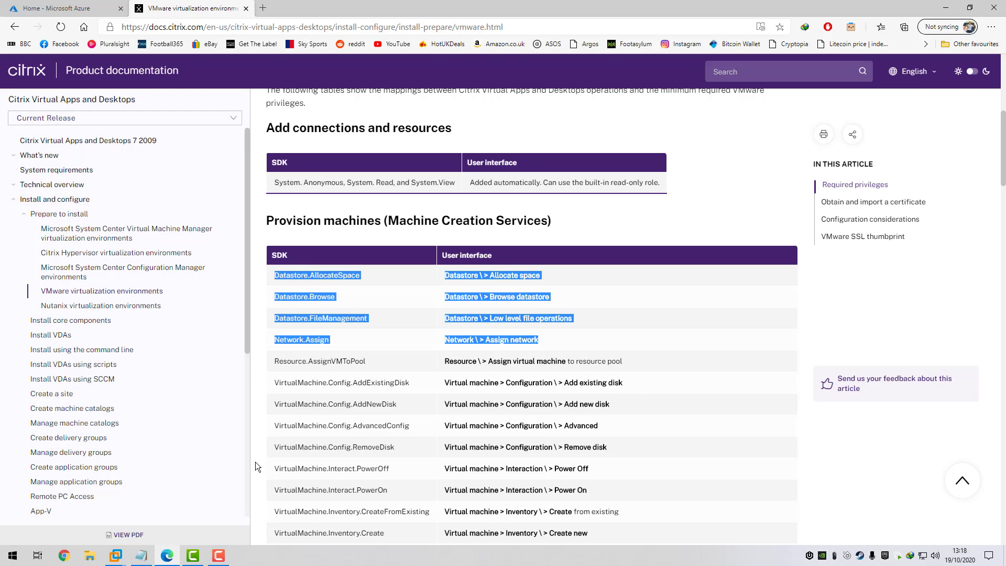
- Compare the VDA01 Roles page with the documented privileges for adding connections, ending on VDA01
click(115, 555)
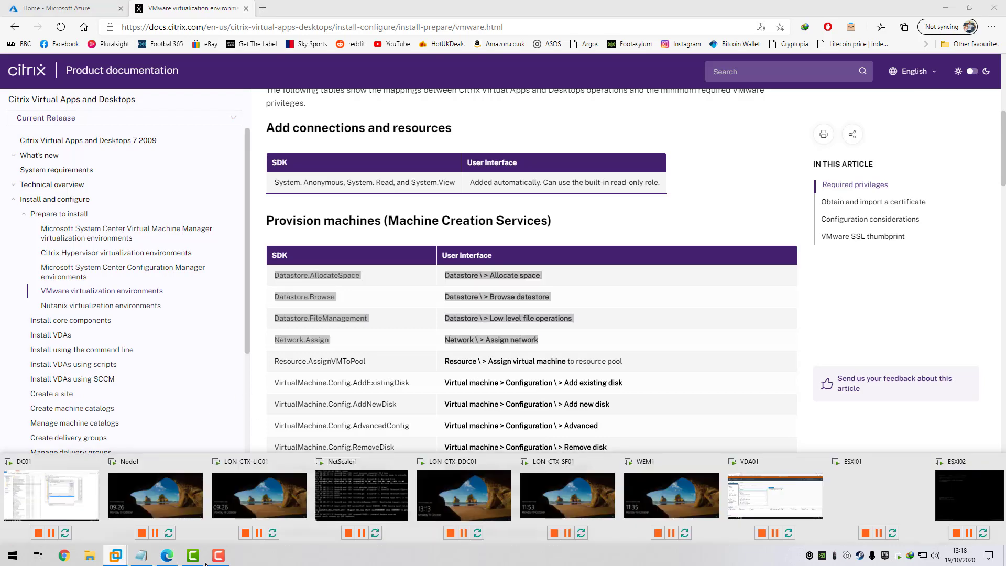
click(768, 498)
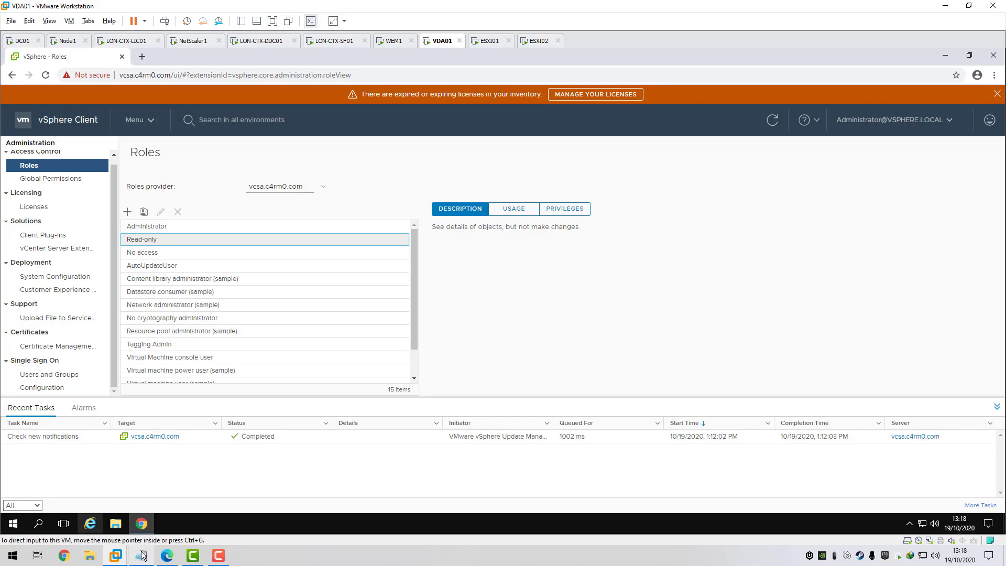
click(166, 555)
scroll(413, 315, up, 3)
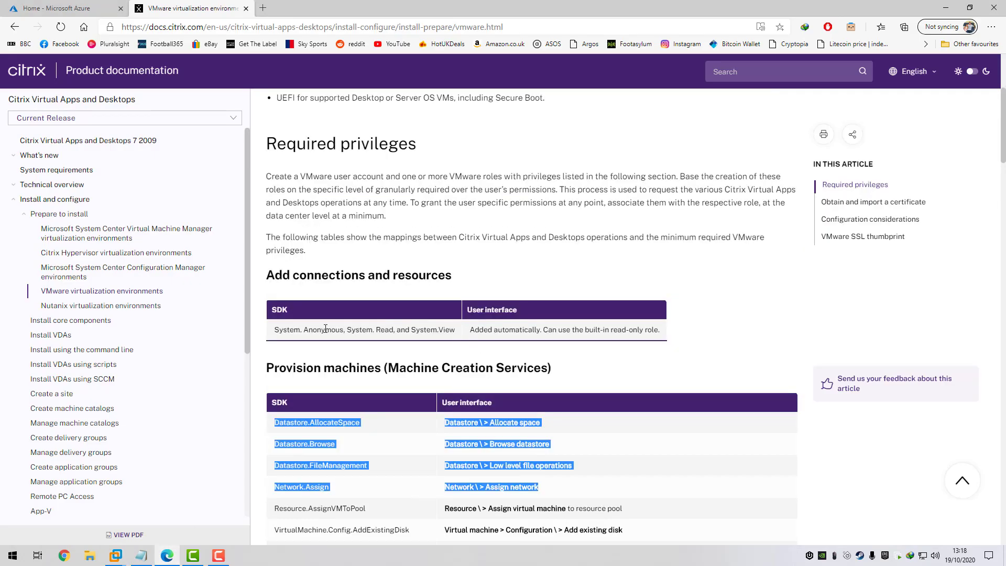
drag(272, 334, 470, 331)
click(654, 330)
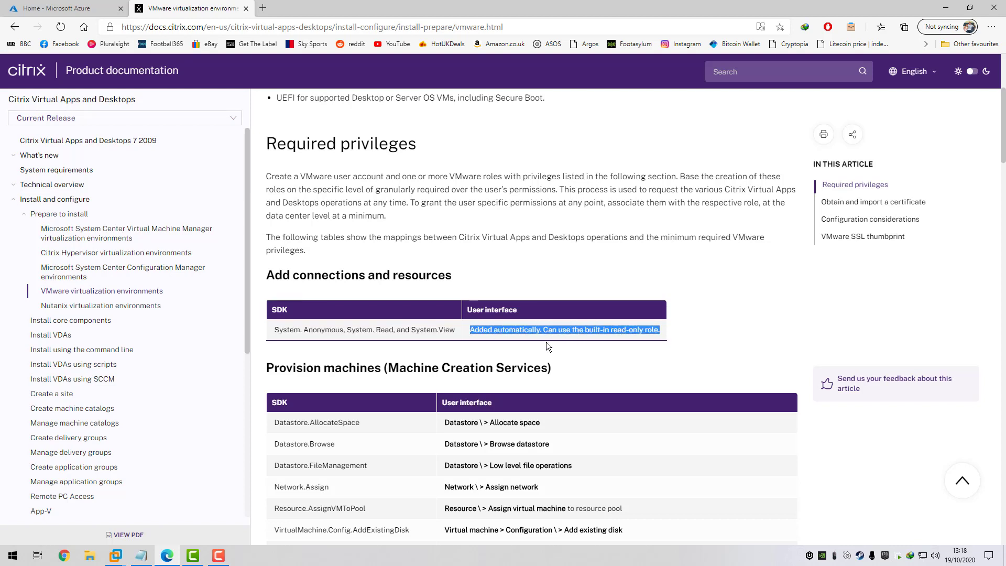
mouse_move(138, 550)
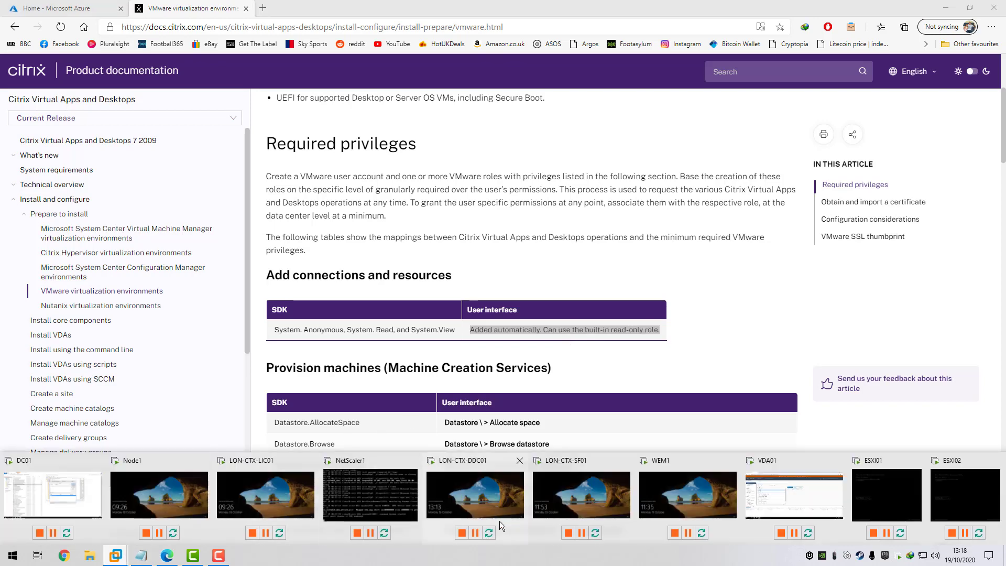
click(783, 493)
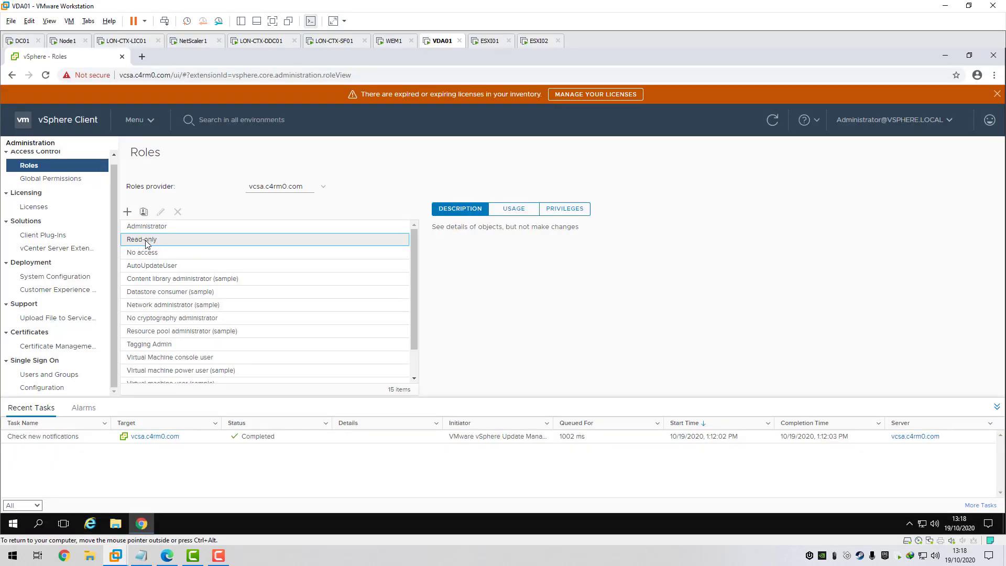
- Clone the Read-only role as 'Citrixprov' and select the new role
click(143, 212)
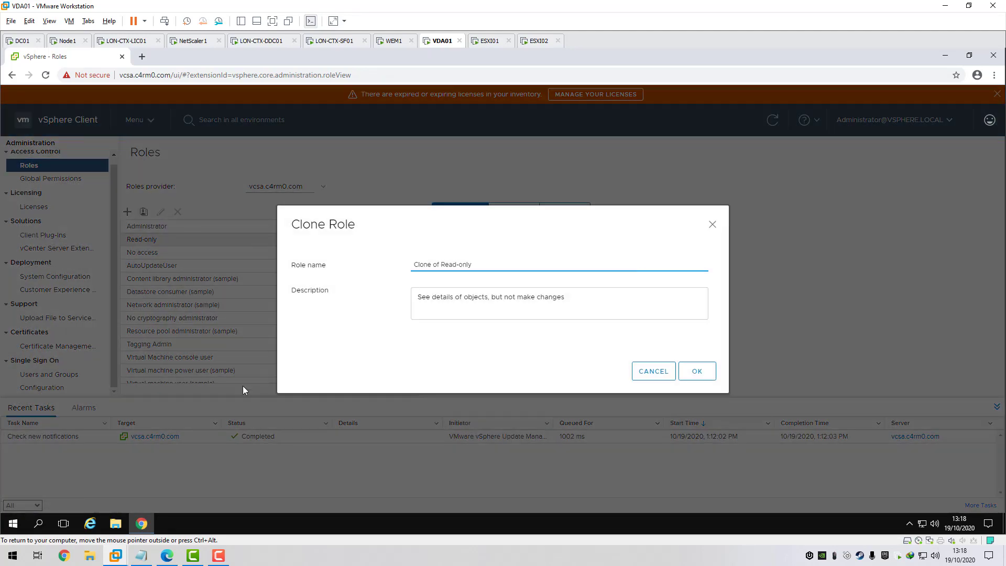
key(BackSpace)
key(BackSpace)
key(BackSpace)
key(BackSpace)
key(BackSpace)
key(BackSpace)
key(BackSpace)
key(BackSpace)
key(BackSpace)
key(BackSpace)
key(BackSpace)
key(BackSpace)
text(Citr)
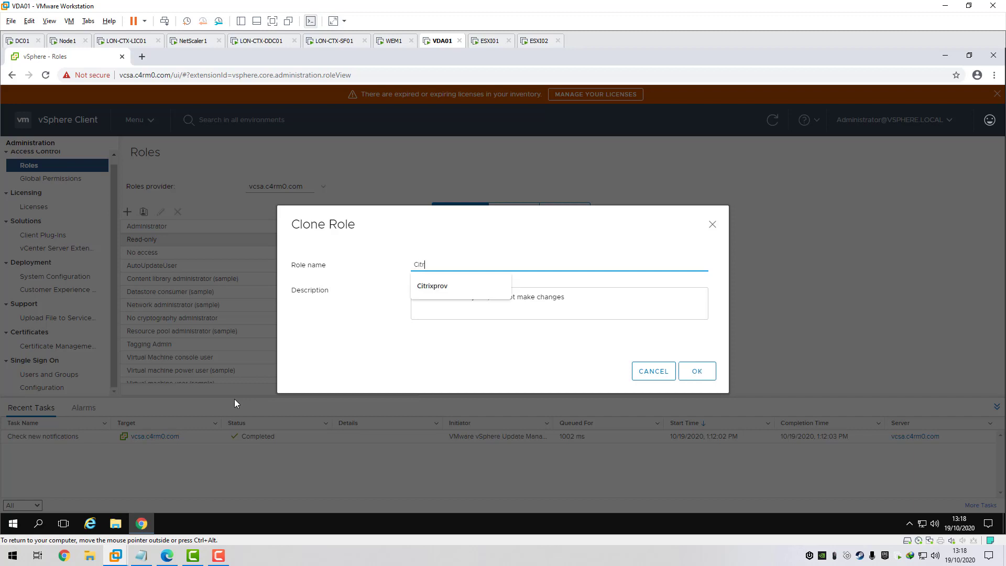
text(ixprov)
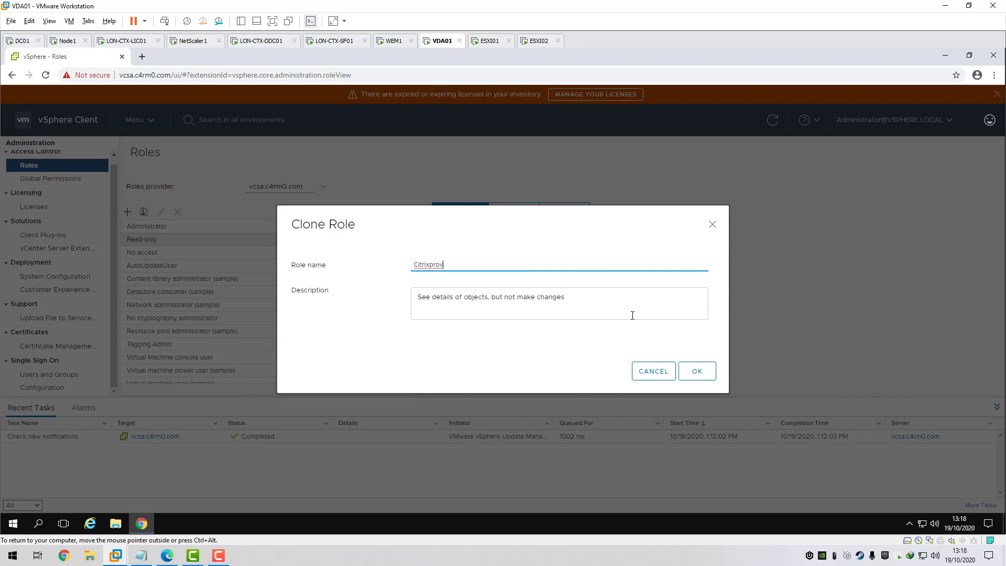
click(698, 371)
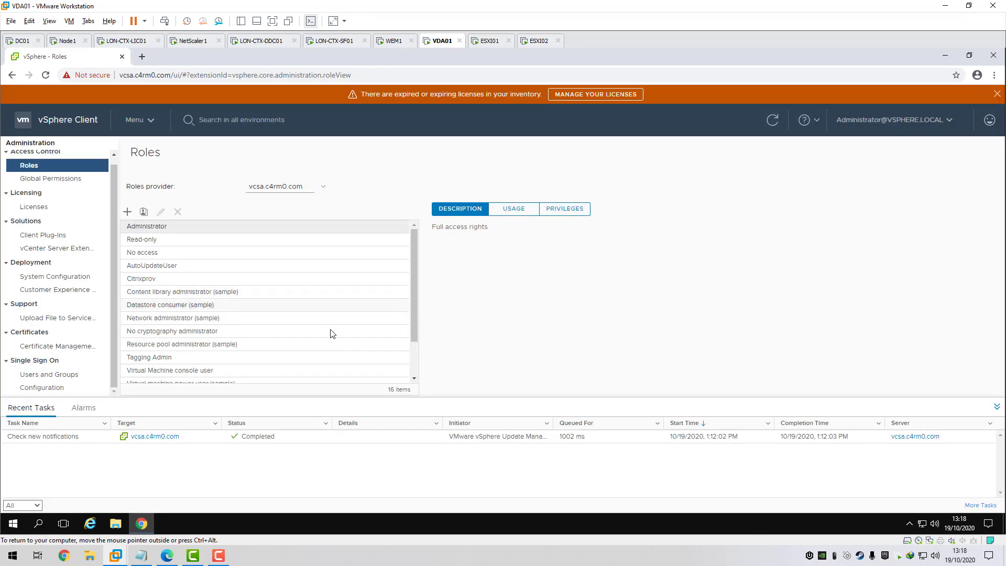
click(155, 281)
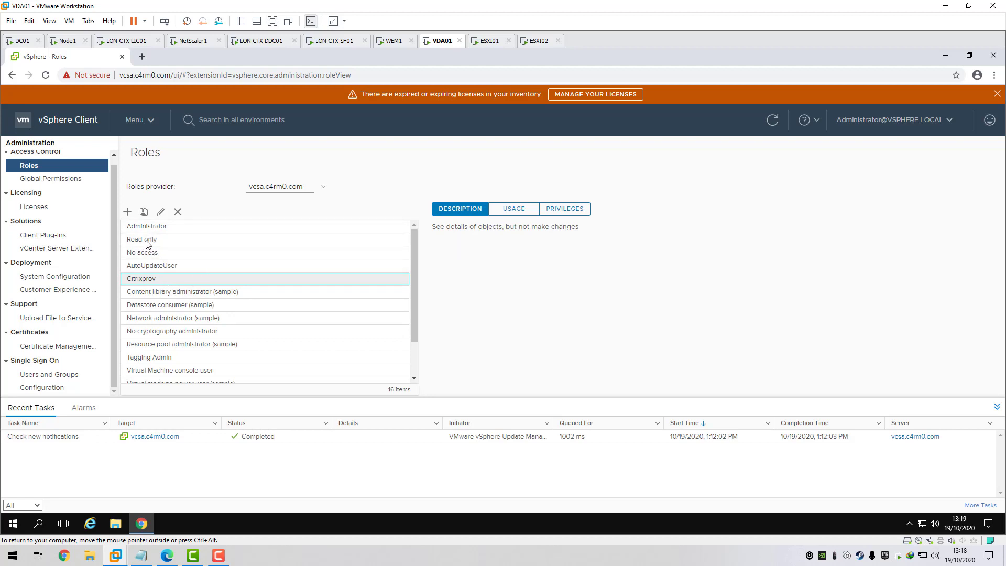
- Edit Citrixprov and look up Datastore.AllocateSpace, Browse and FileManagement in the Citrix docs
click(160, 212)
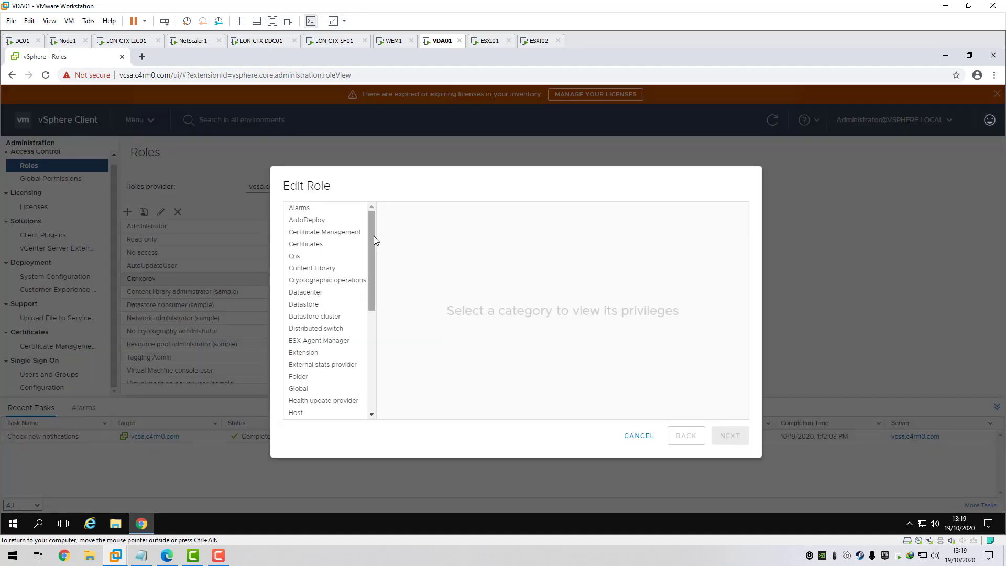
click(167, 555)
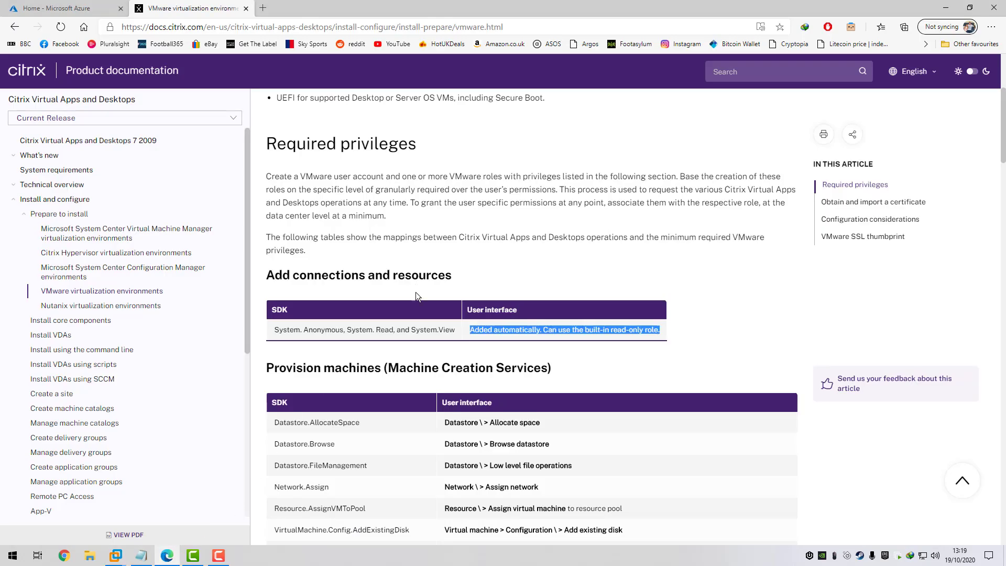
scroll(418, 297, down, 3)
drag(543, 275, 269, 285)
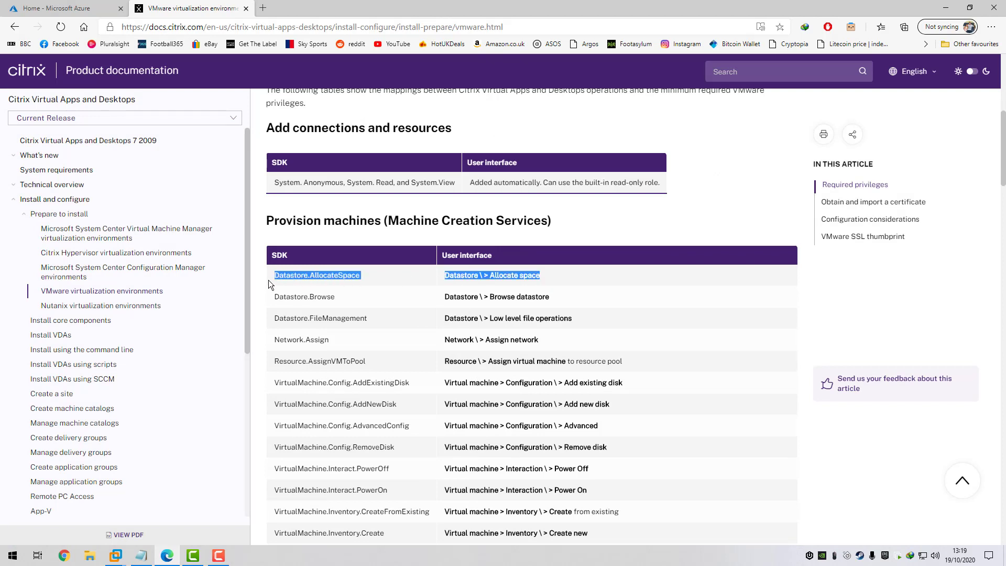
drag(550, 297, 278, 303)
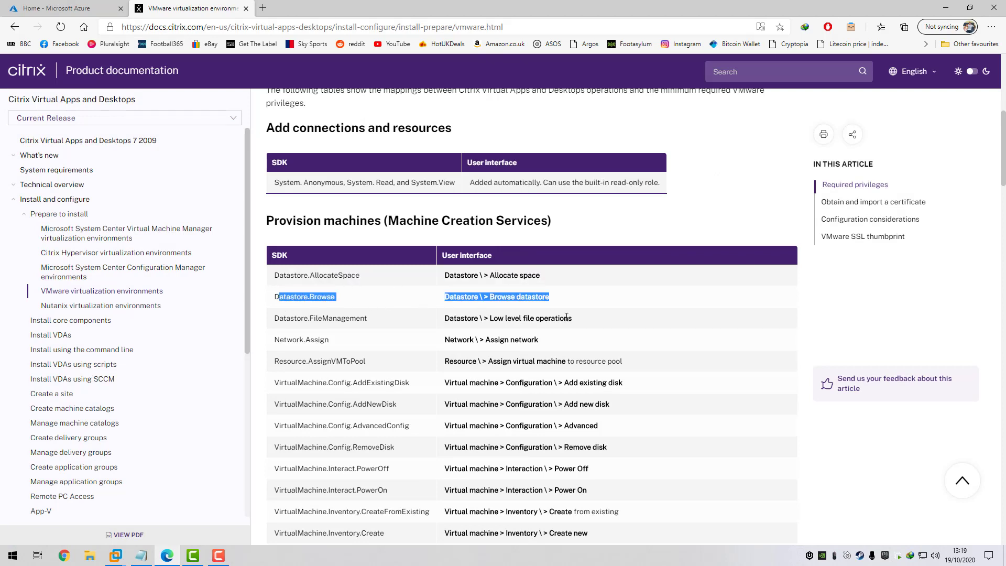
drag(574, 318, 281, 324)
drag(541, 279, 444, 280)
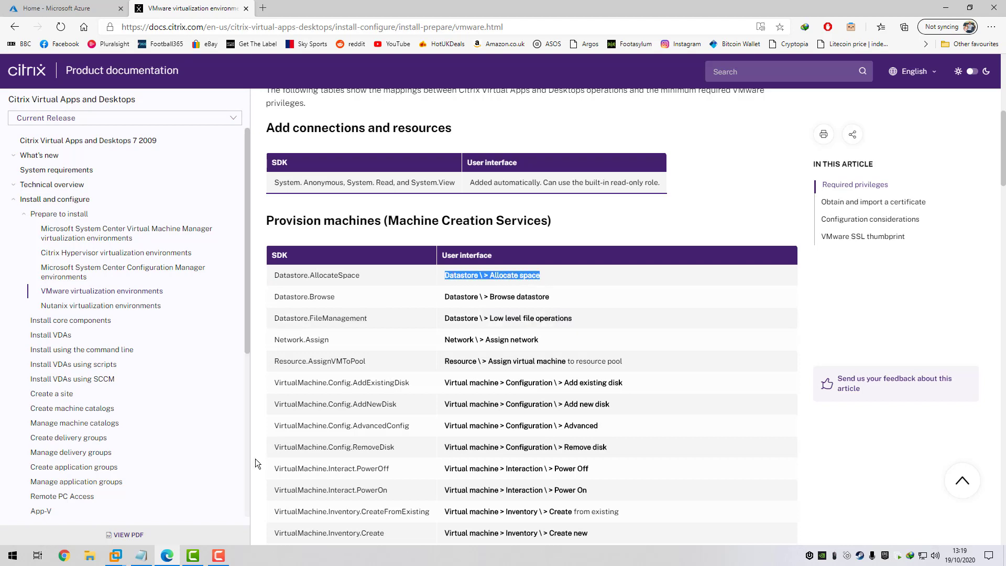
click(116, 555)
click(778, 493)
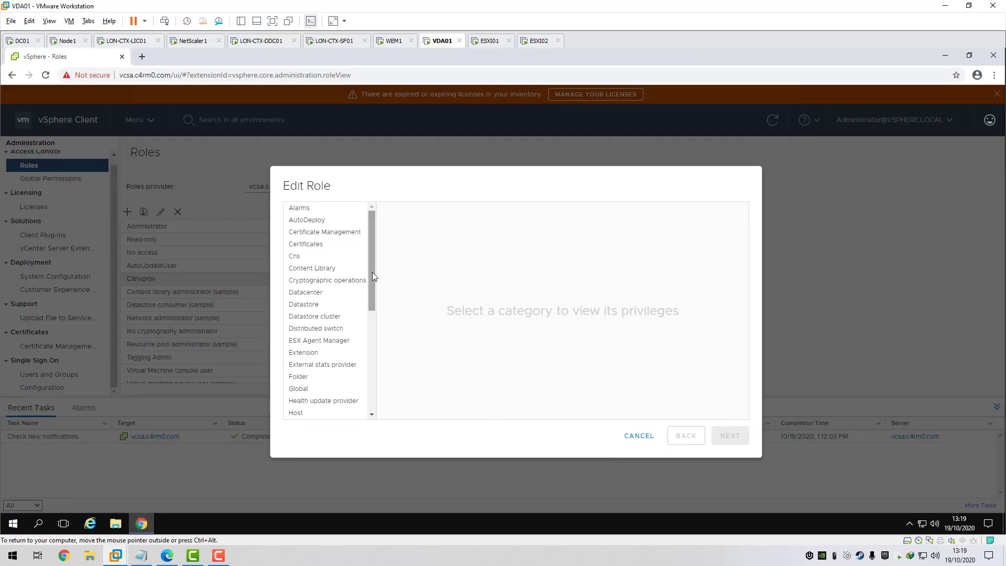
- Under Datastore, grant the Allocate space and Browse datastore privileges
drag(373, 274, 305, 269)
click(304, 265)
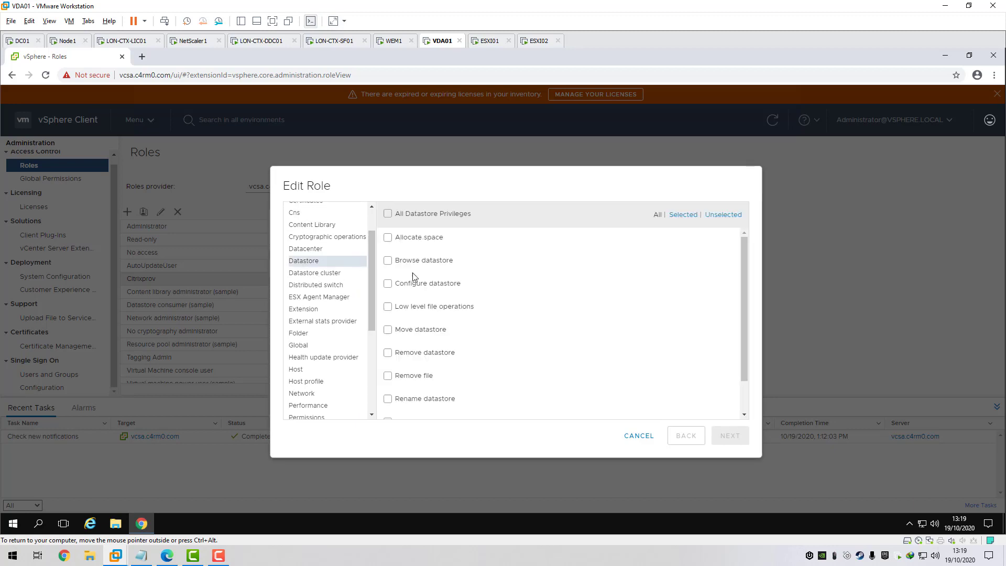
click(388, 237)
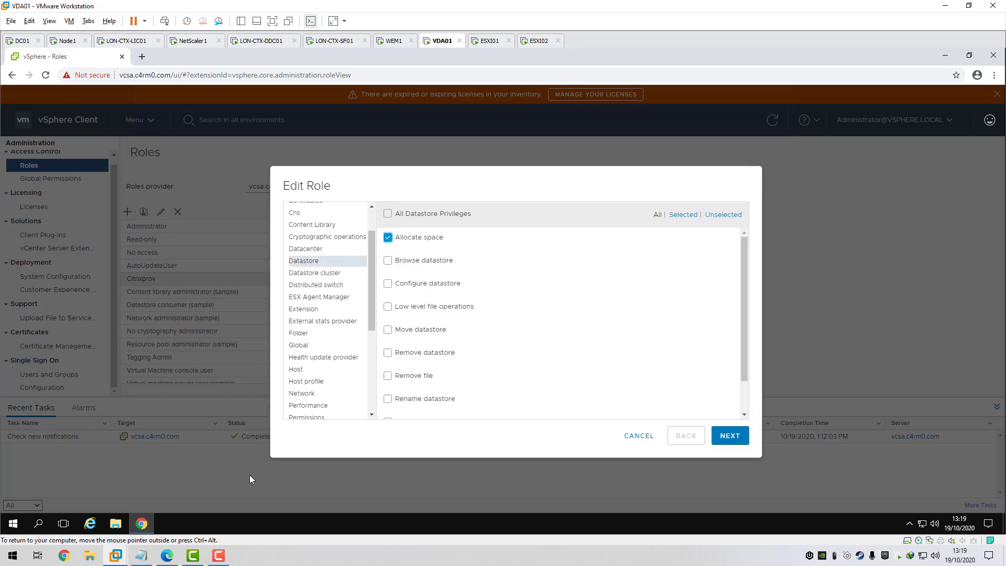
click(172, 559)
click(172, 559)
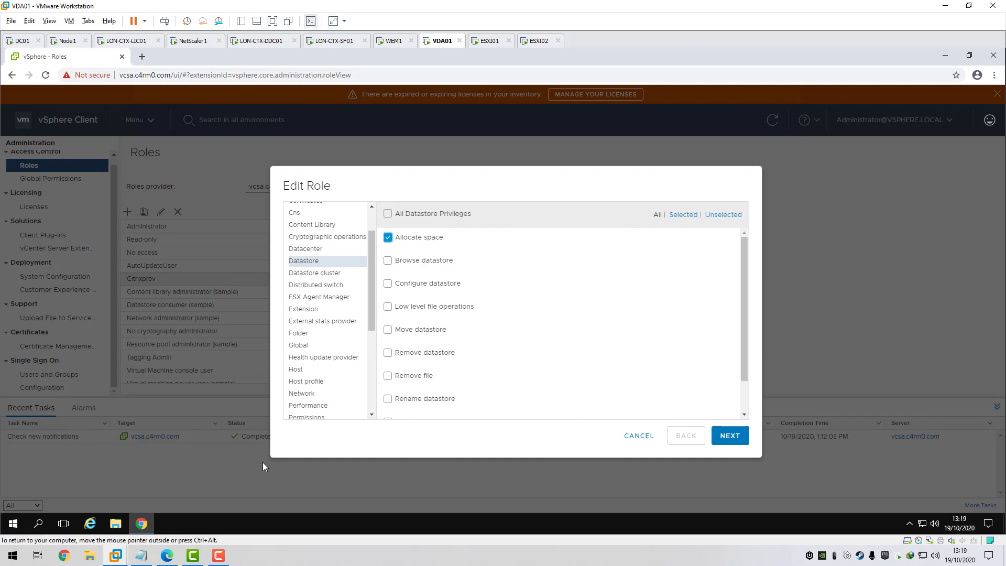
click(389, 261)
- Confirm Low level file operations in the docs and grant it under Datastore
click(171, 556)
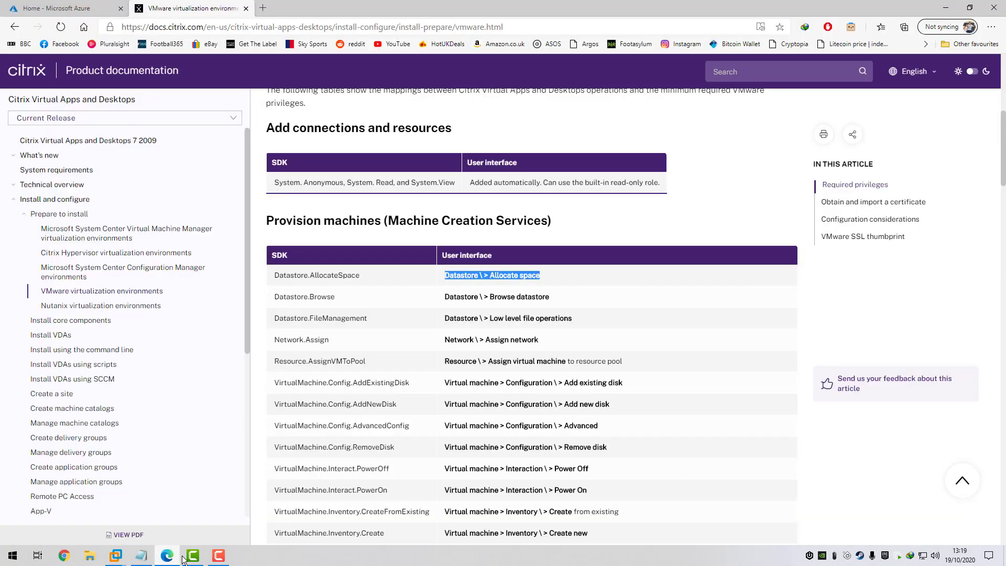
drag(575, 319, 443, 325)
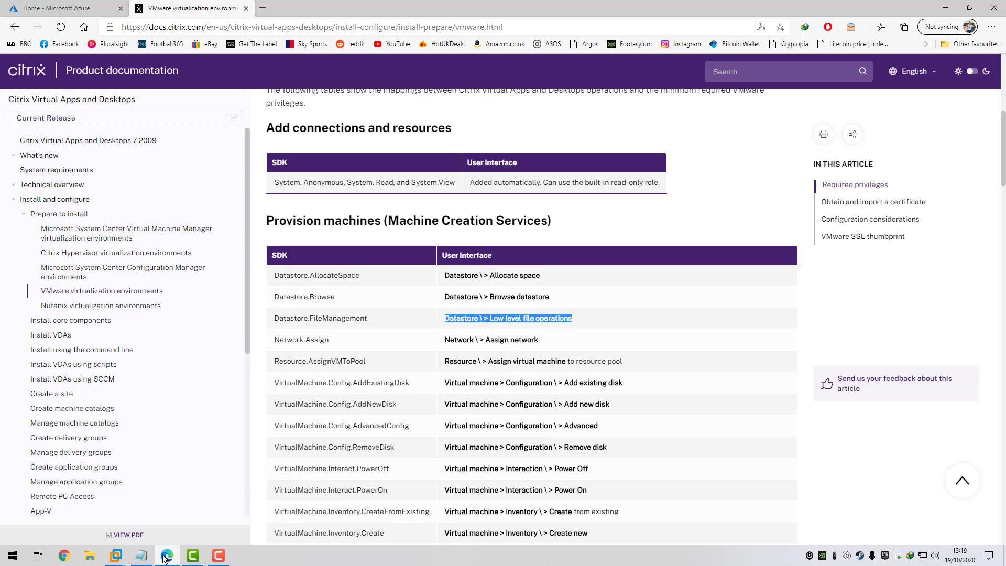
mouse_move(115, 556)
click(793, 500)
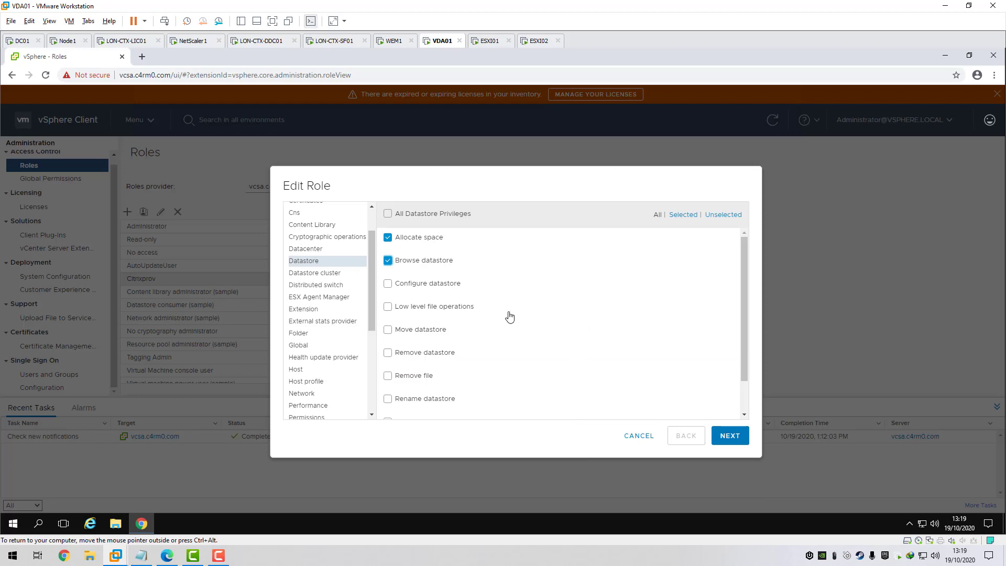
click(389, 307)
- Check the next documented privilege rows, then return to the Edit Role dialog
click(168, 555)
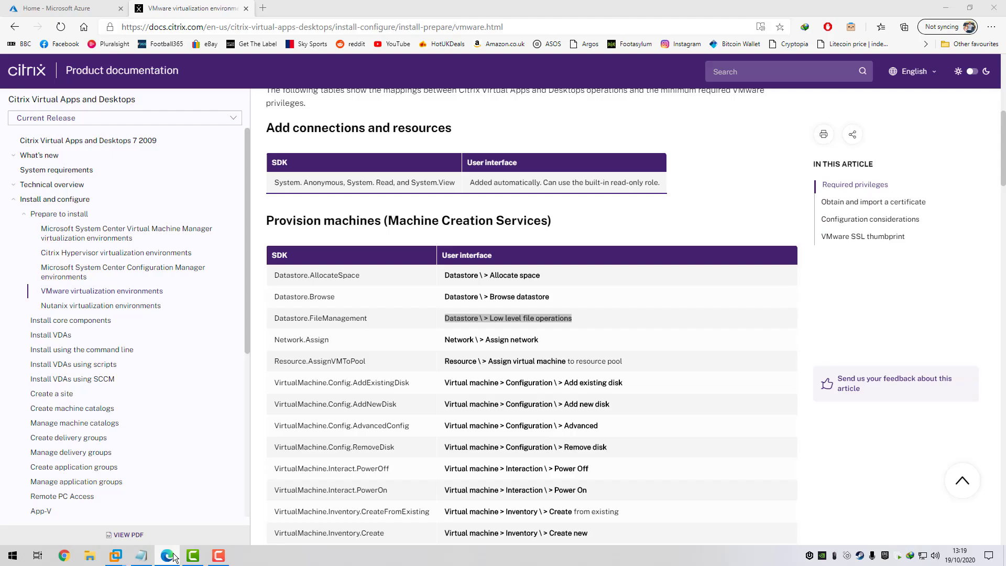
scroll(434, 314, down, 1)
drag(543, 266, 276, 269)
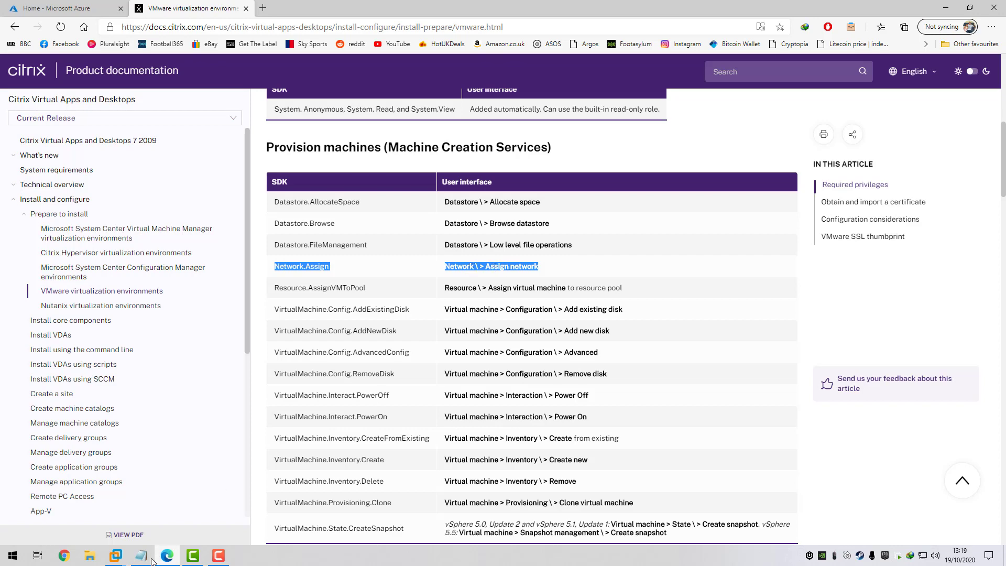
click(116, 555)
click(743, 497)
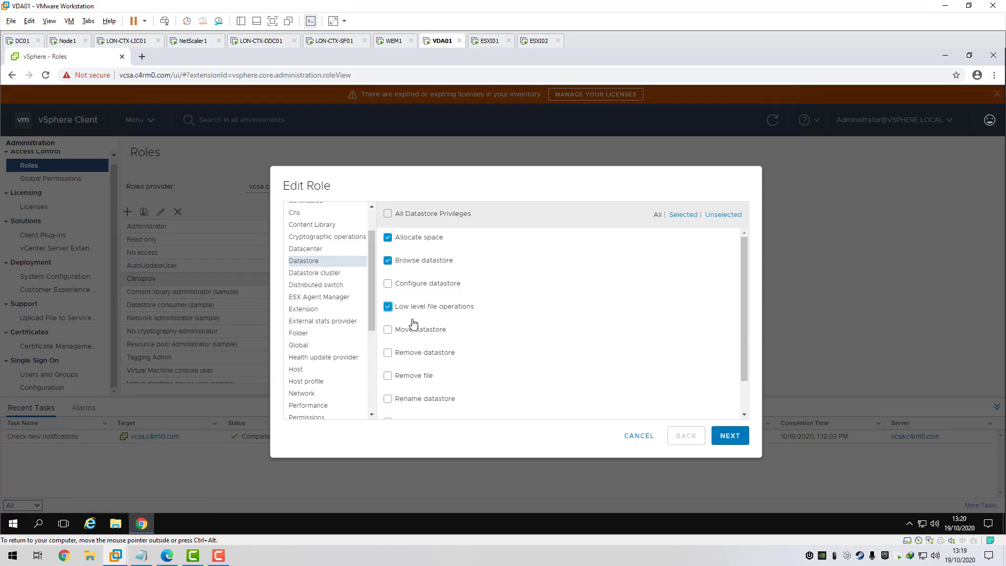
drag(368, 301, 369, 340)
- Grant the Network > Assign network privilege to Citrixprov
scroll(367, 351, down, 4)
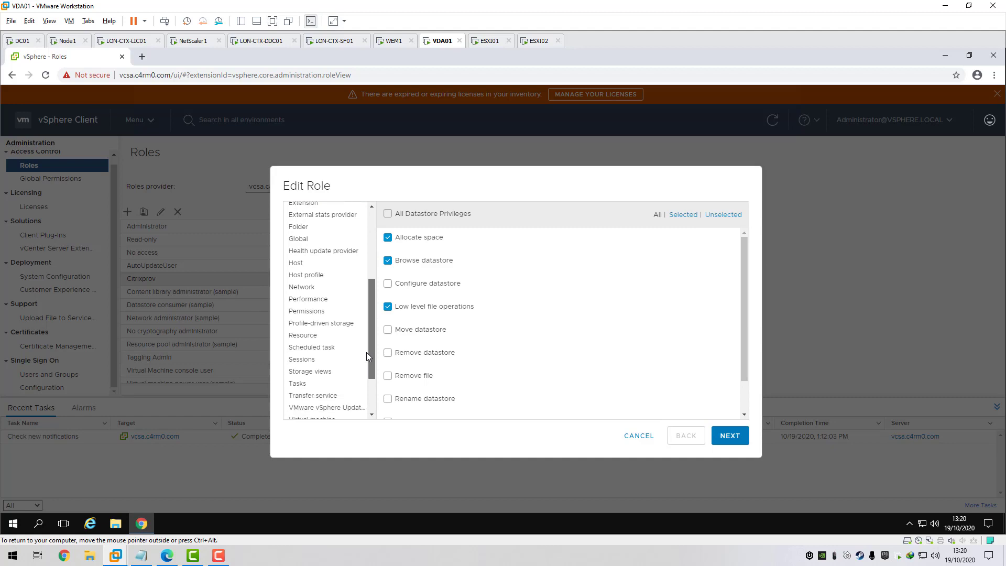
scroll(366, 315, up, 4)
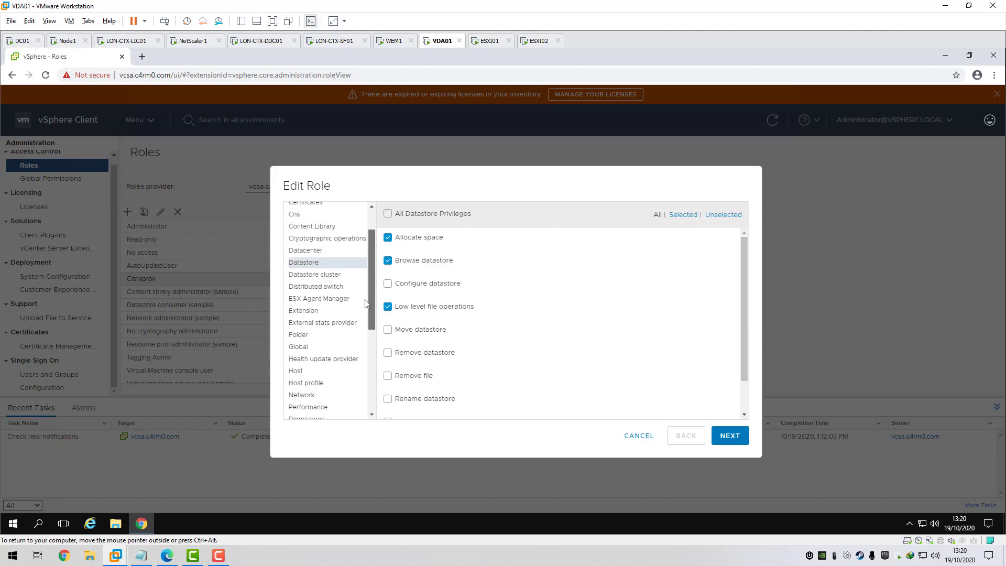
scroll(365, 310, down, 1)
click(302, 361)
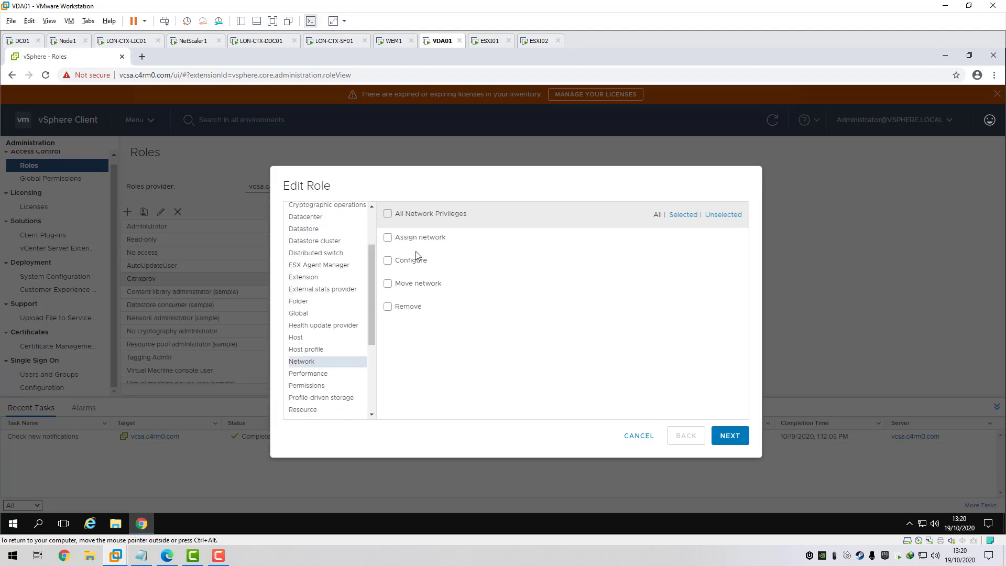
click(388, 238)
- Cross-check the Citrix VMware permissions table, then return to the role in vSphere
click(168, 557)
drag(454, 211, 567, 318)
scroll(566, 313, down, 10)
scroll(564, 310, down, 12)
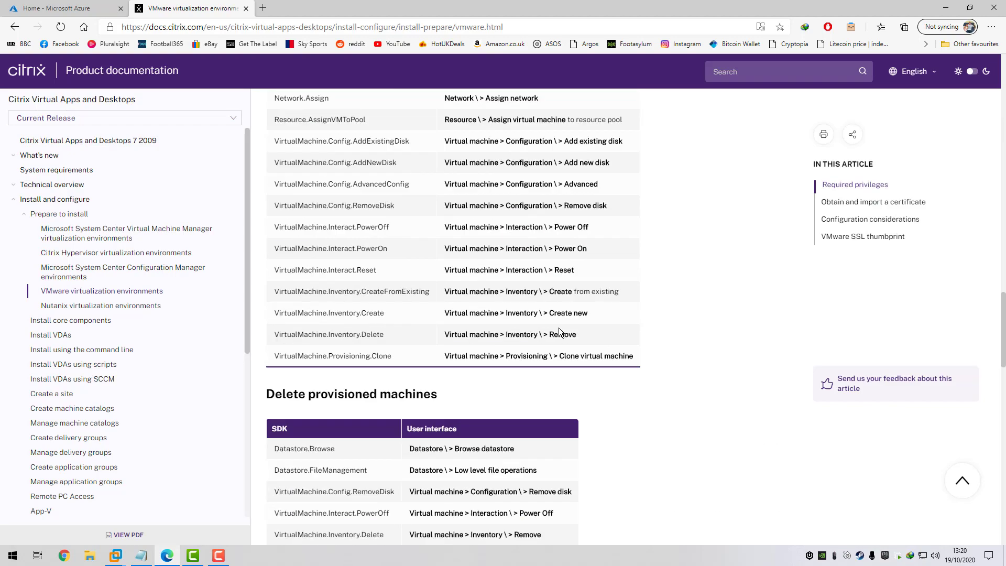
scroll(558, 318, up, 9)
scroll(558, 314, up, 9)
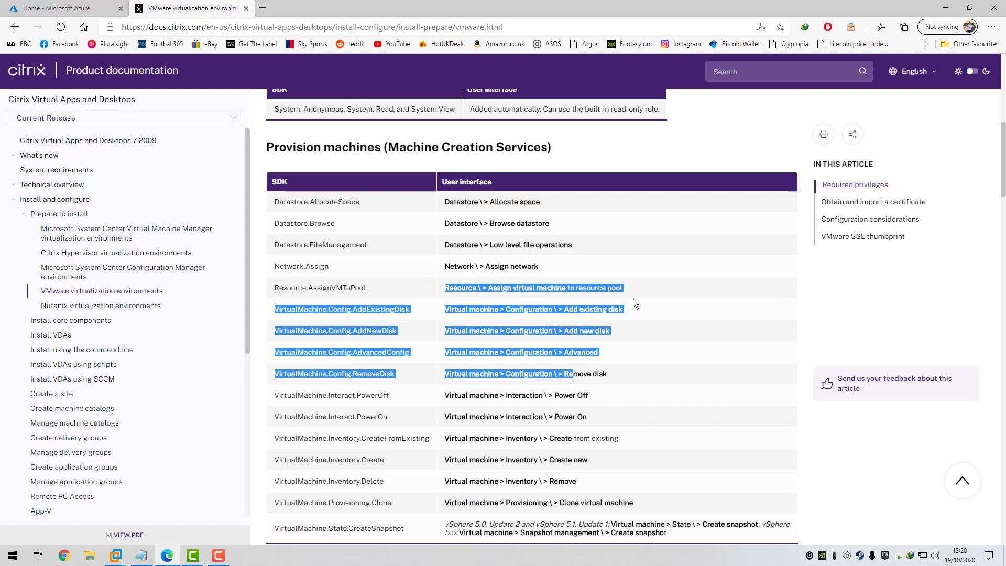
click(613, 297)
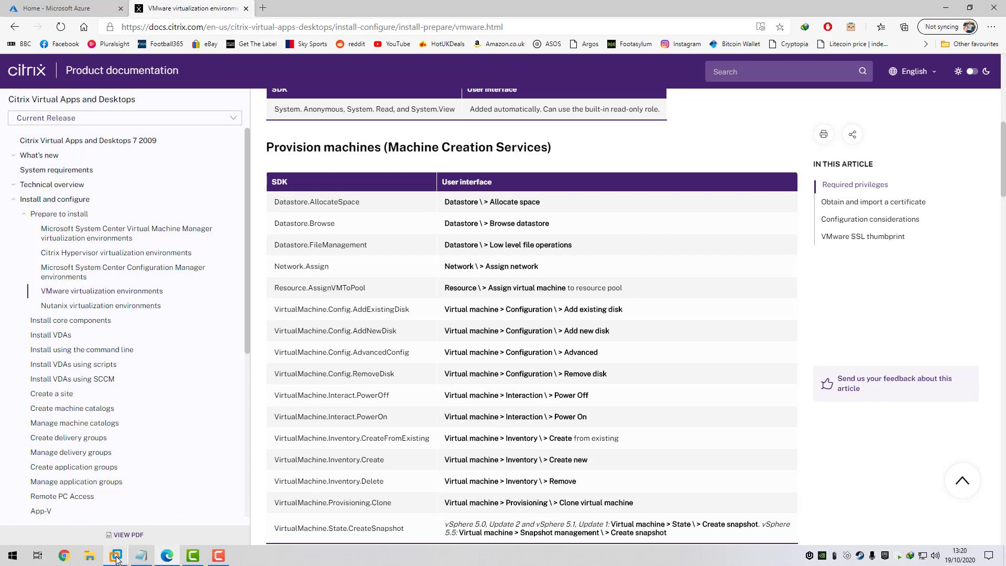
mouse_move(117, 560)
click(794, 495)
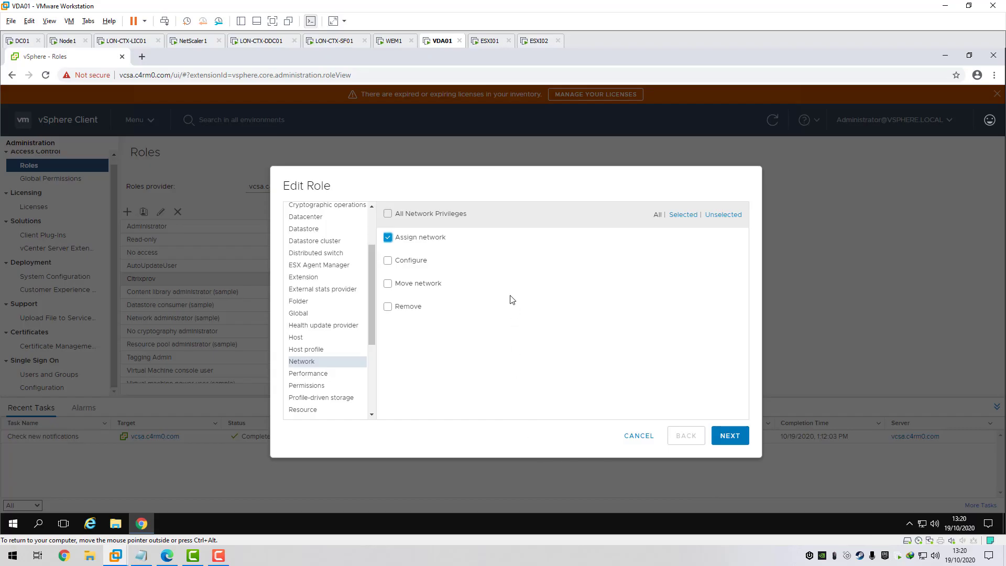
- Finish the Edit Role wizard to save Citrixprov and select it in the Roles list
click(729, 437)
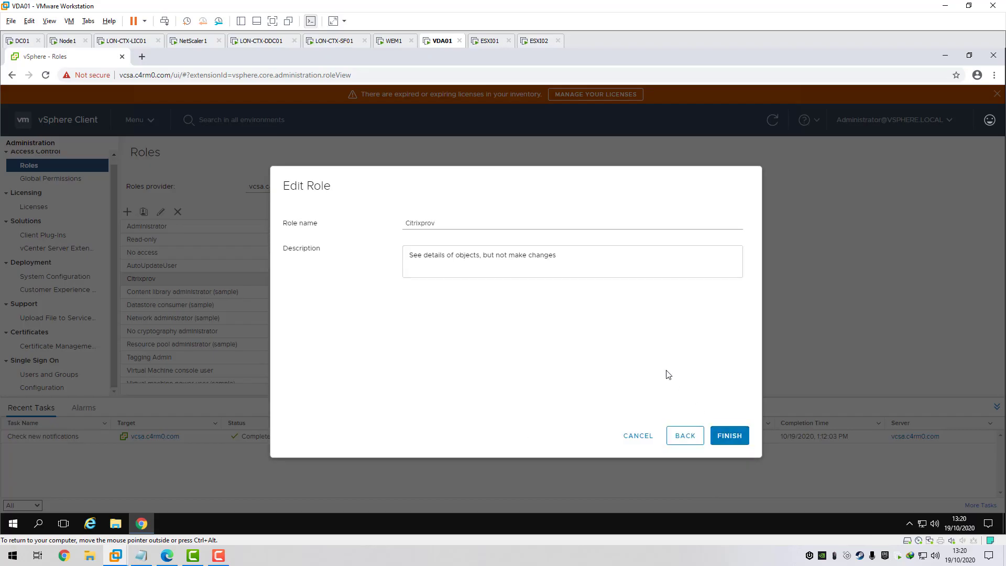
click(728, 427)
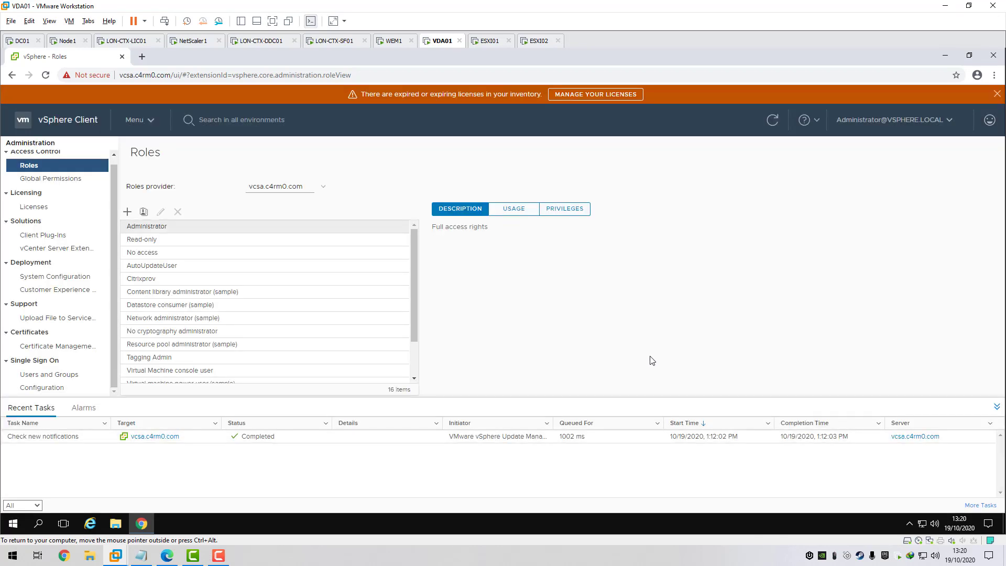
click(165, 280)
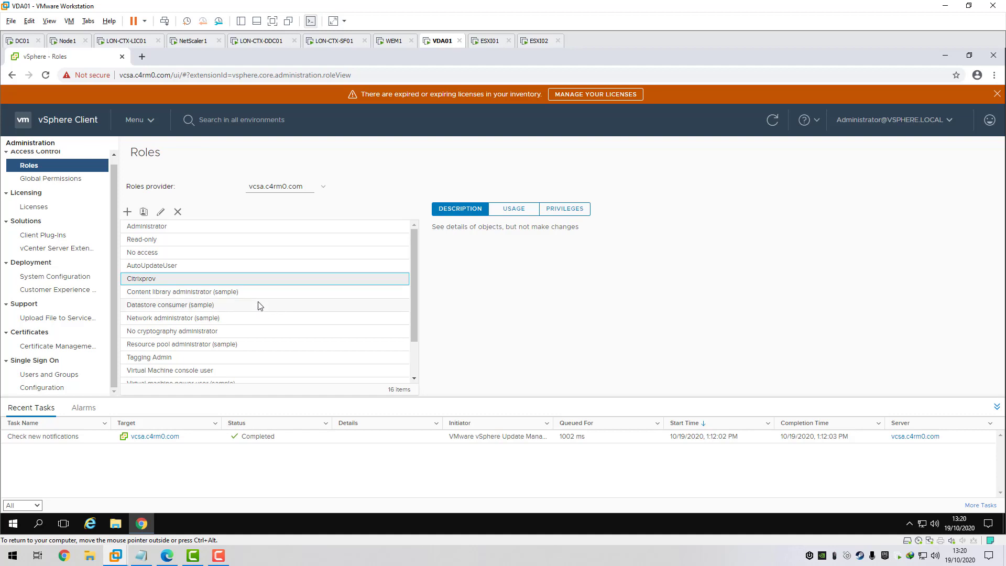
scroll(114, 224, up, 1)
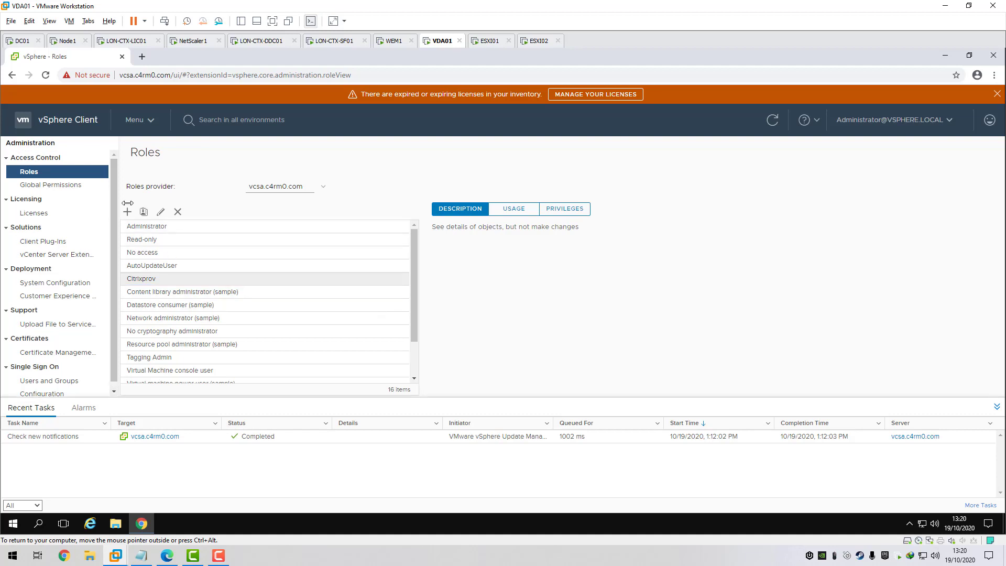
- Go to Hosts and Clusters and start adding a permission on vcsa.c4rm0.com
click(138, 122)
click(149, 151)
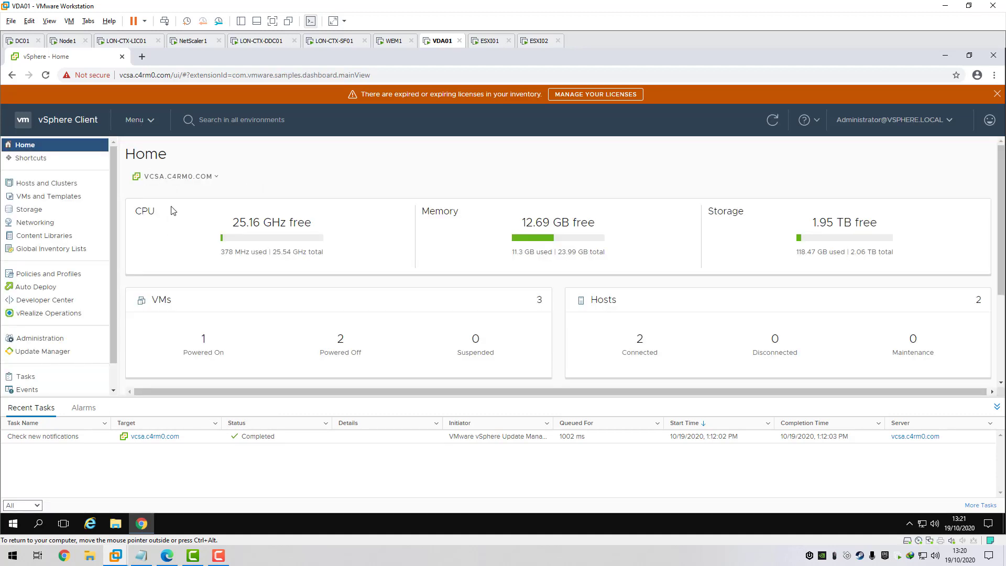
click(55, 184)
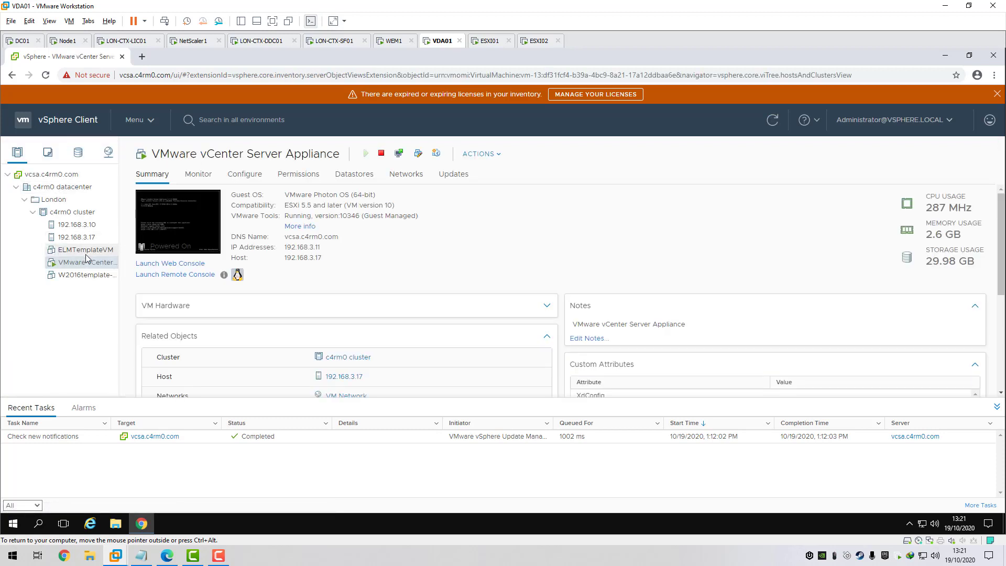
click(51, 174)
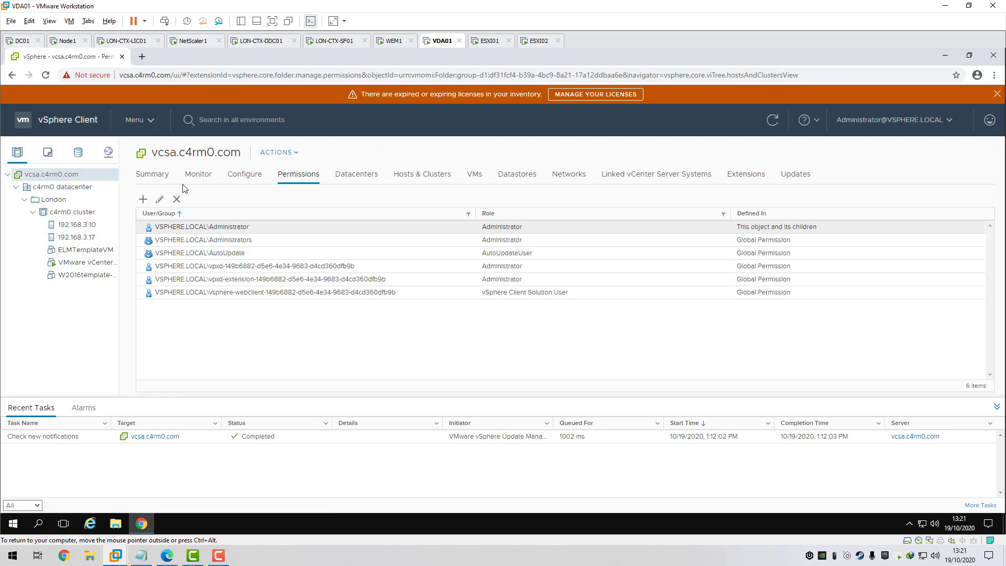
click(143, 199)
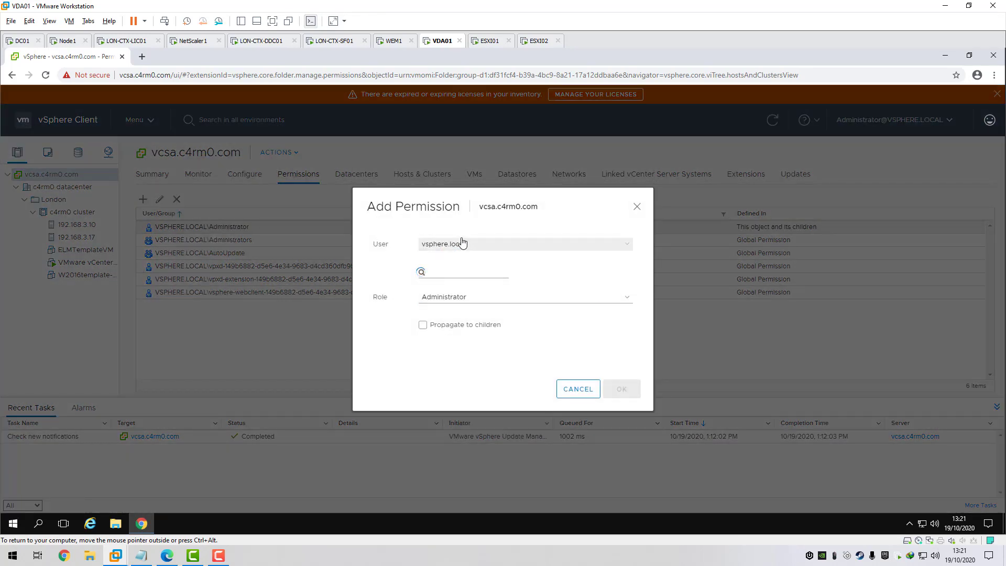
- Choose domain c4rm0.com, user citrixmcs, role Citrixprov, and enable Propagate to children
click(625, 245)
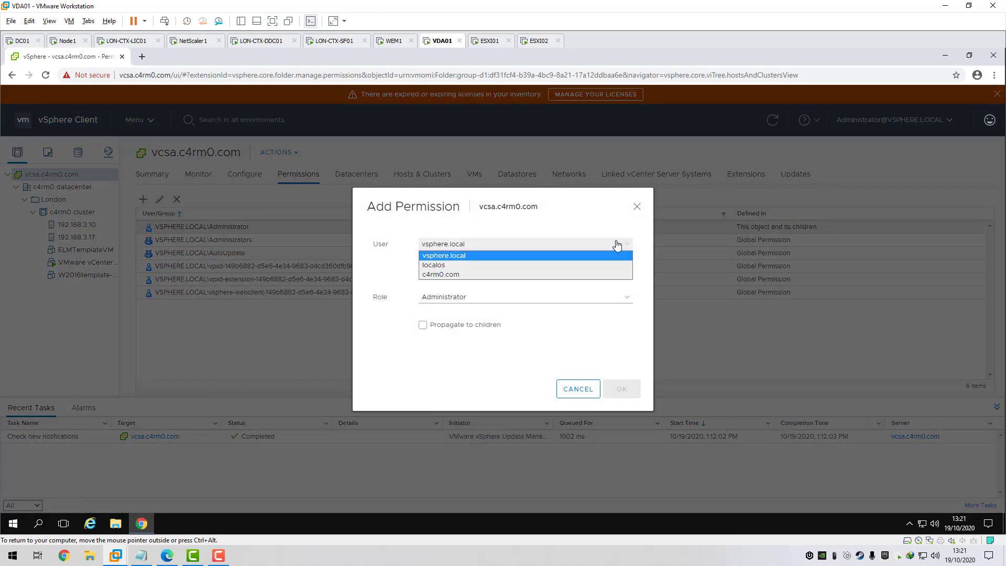
click(447, 275)
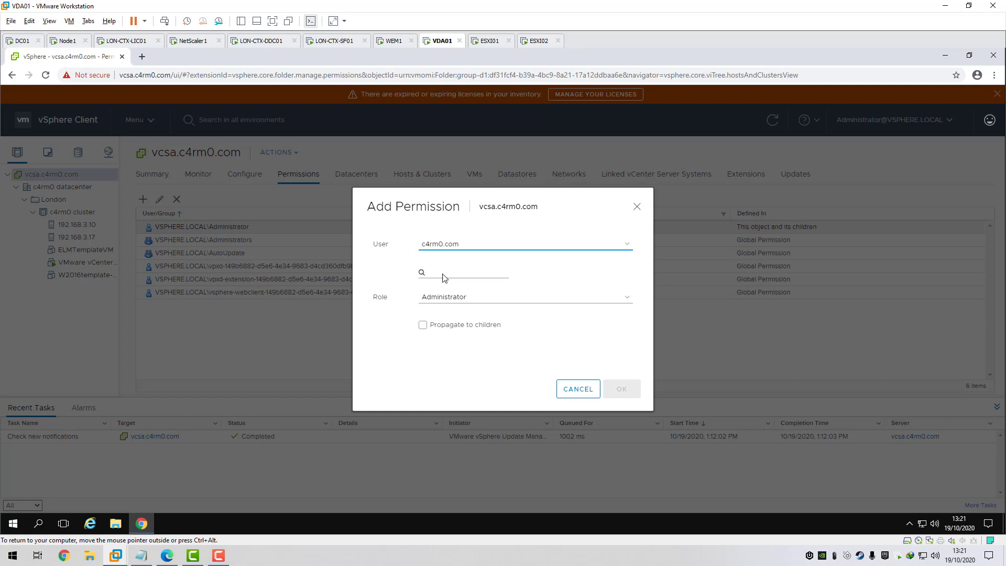
click(440, 273)
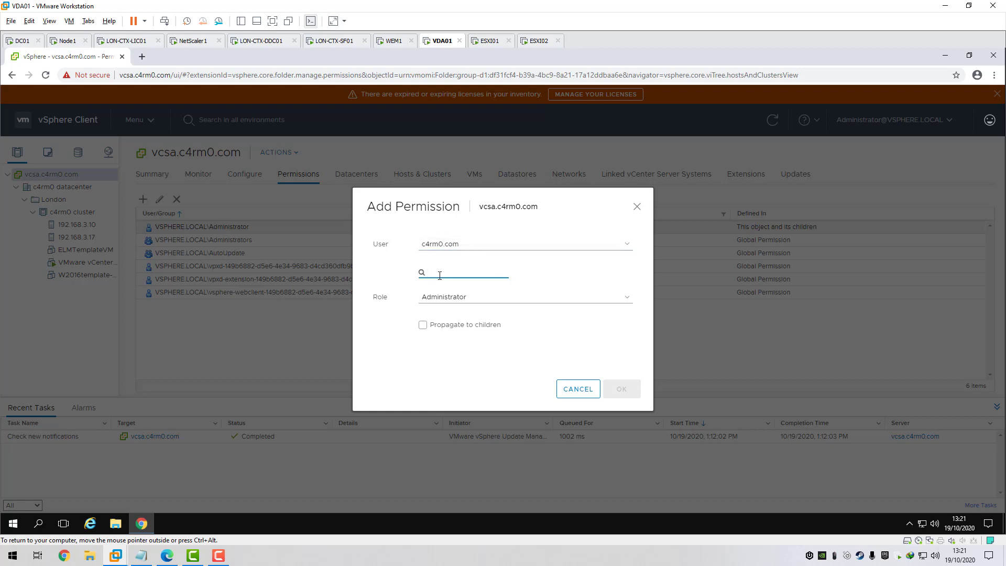
text(citrix)
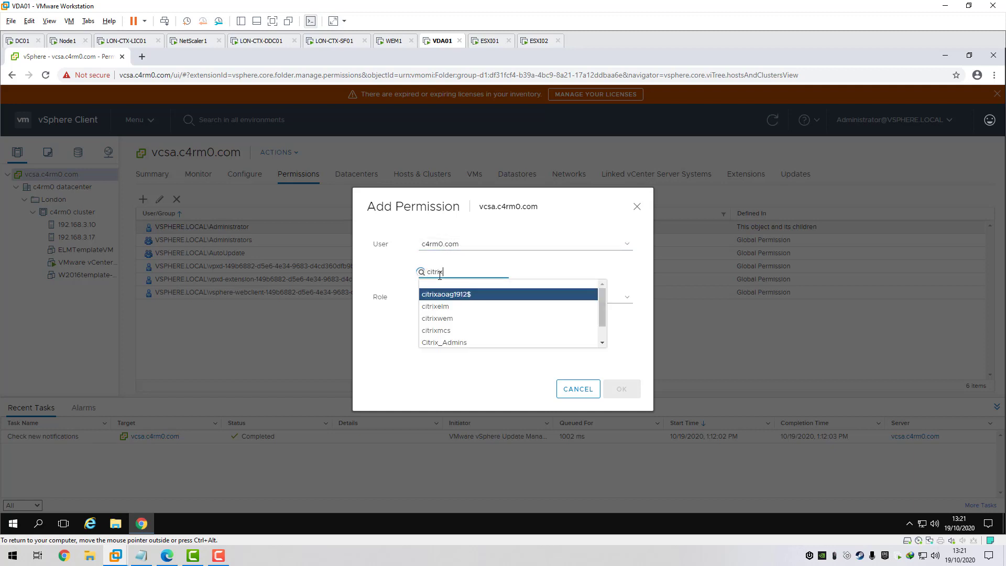
click(442, 331)
click(624, 297)
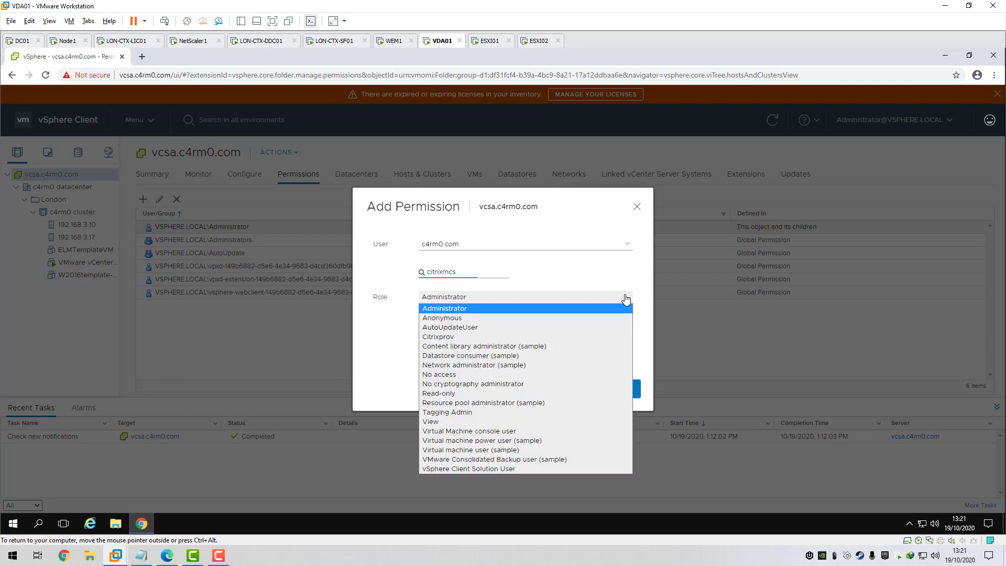
click(452, 341)
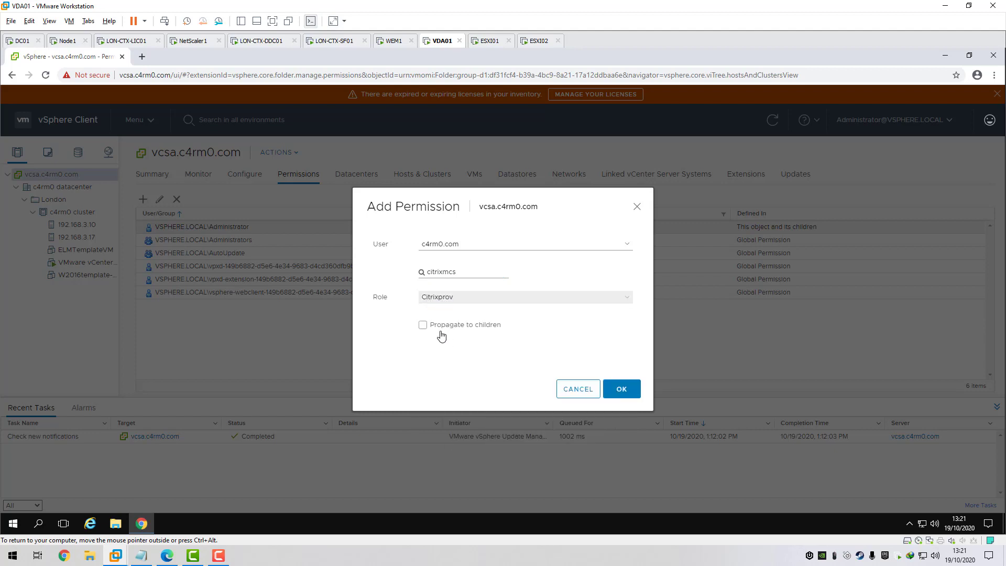
click(424, 326)
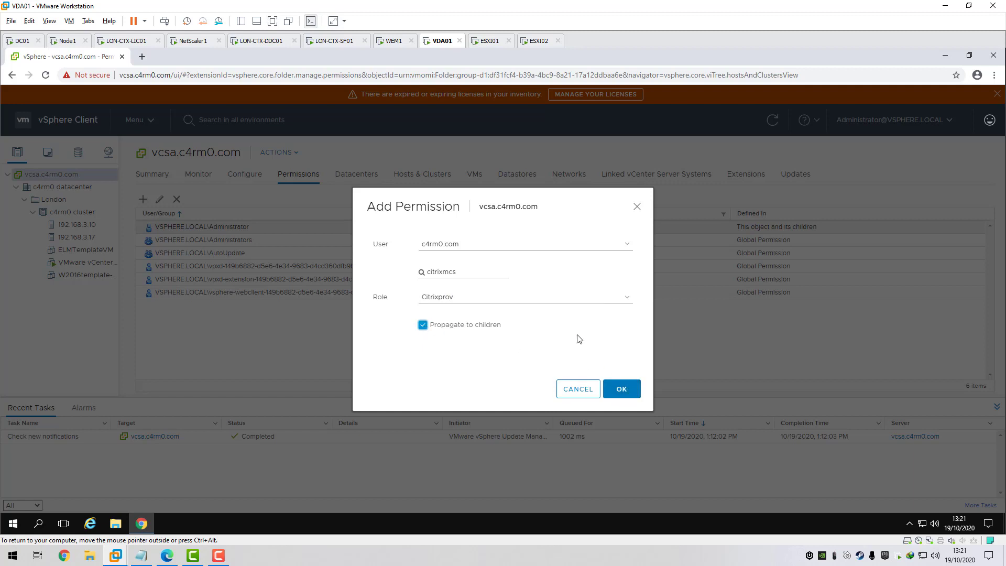
- Change the role to Administrator, add the permission, and view the c4rm0 datacenter's permissions
click(628, 299)
click(473, 311)
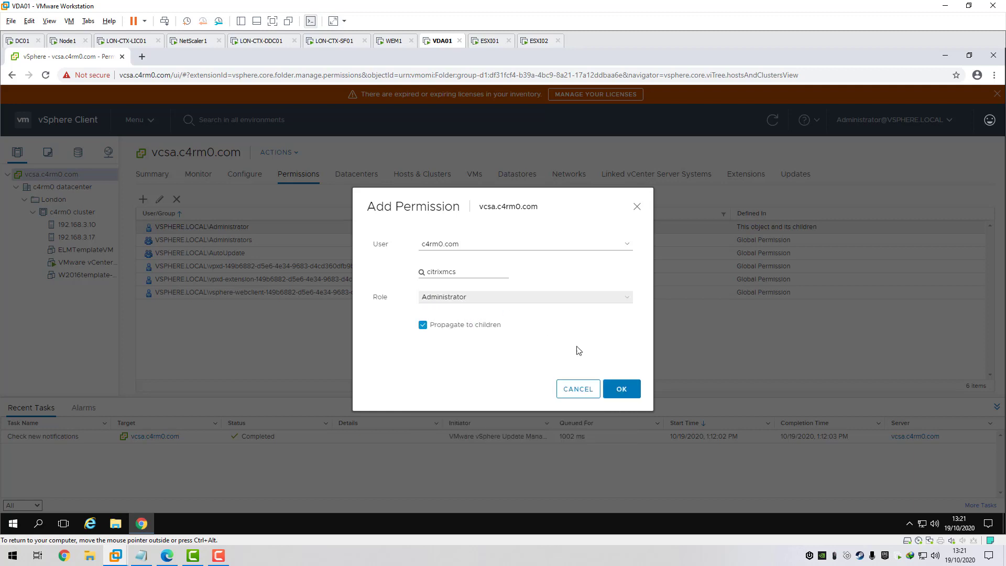
click(622, 391)
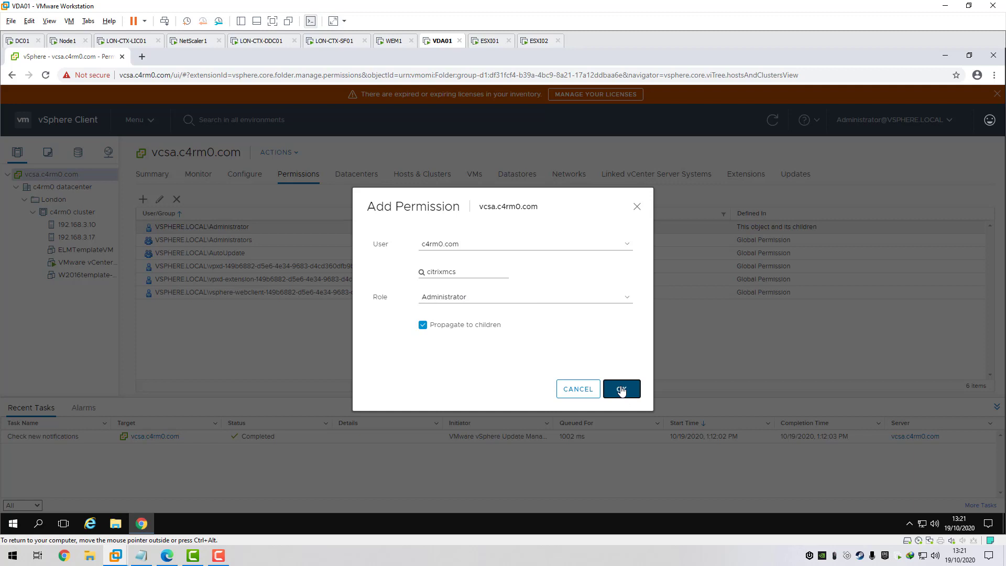
click(627, 300)
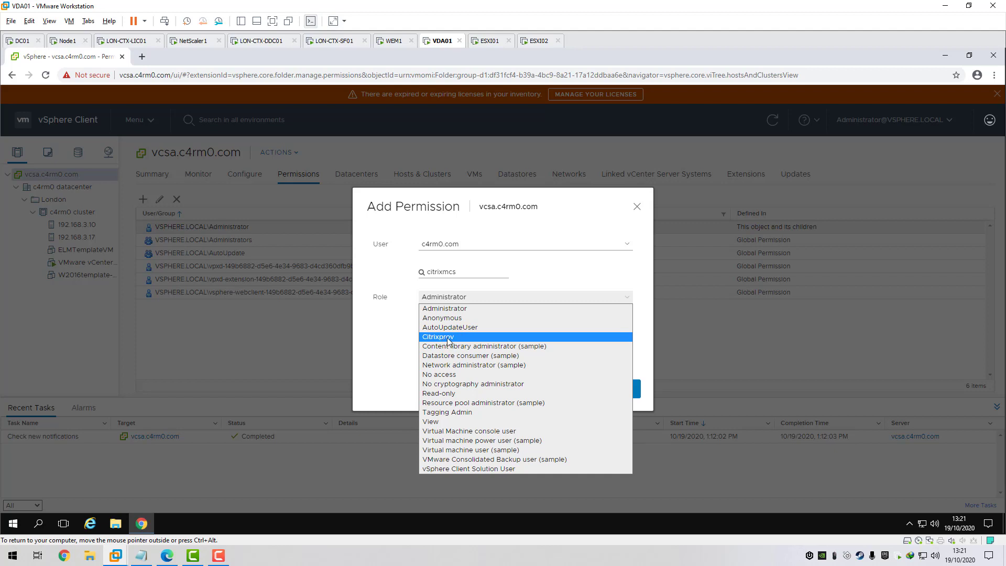
click(397, 346)
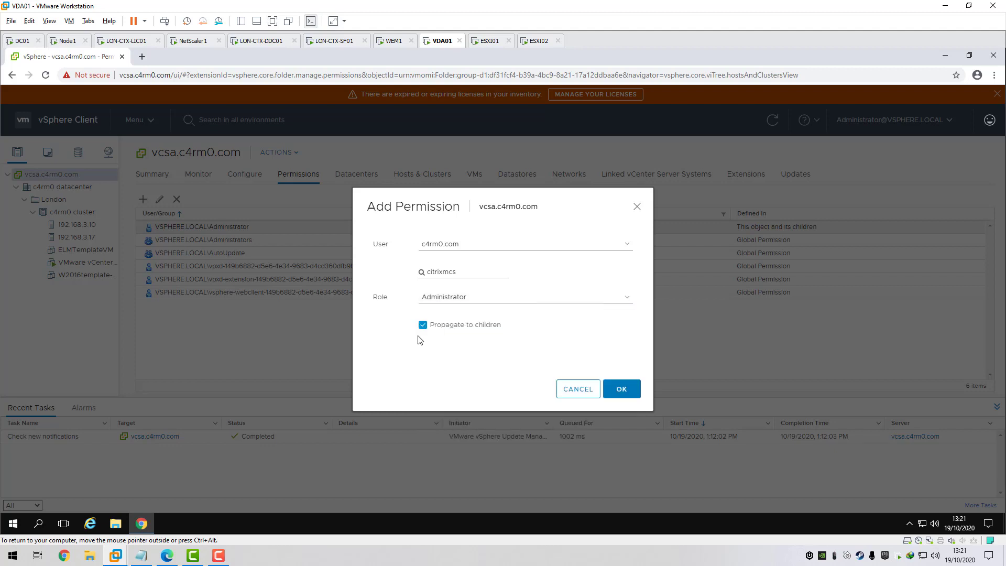
click(625, 299)
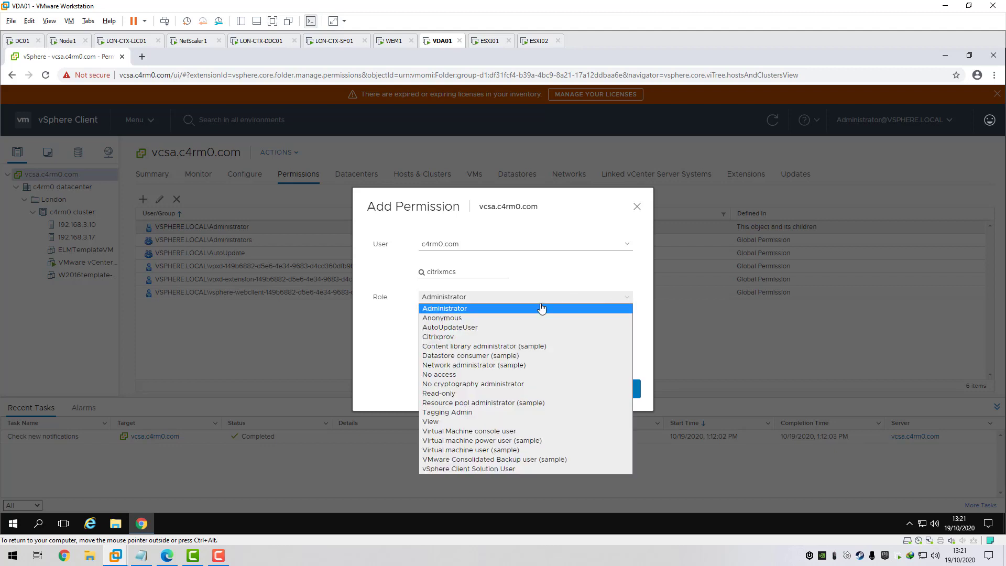
click(456, 311)
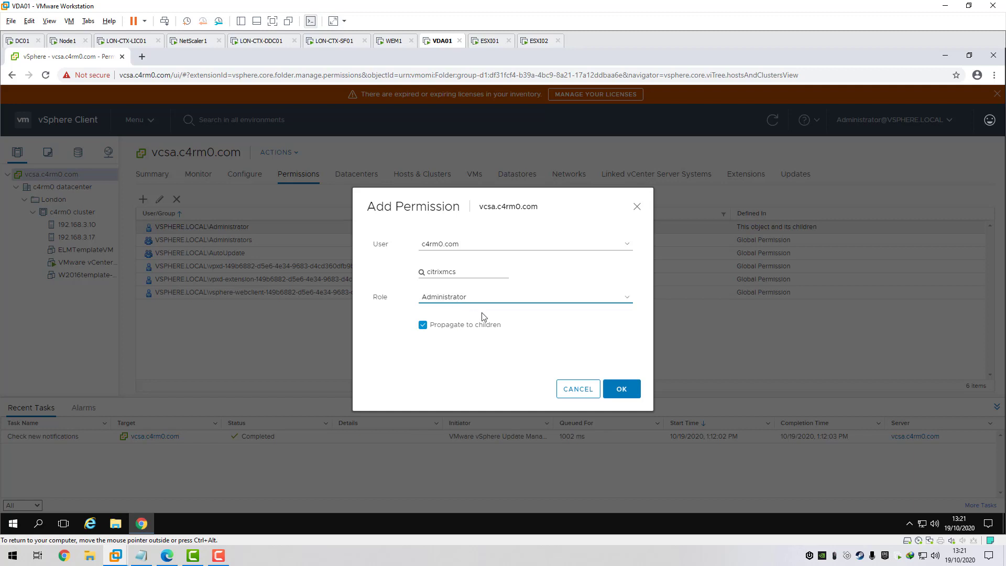
click(624, 389)
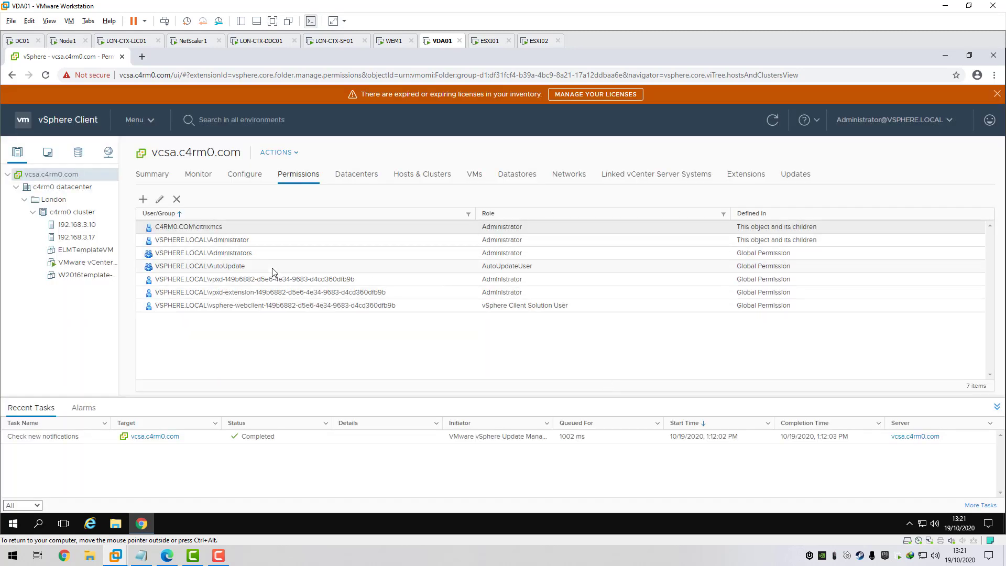
click(67, 188)
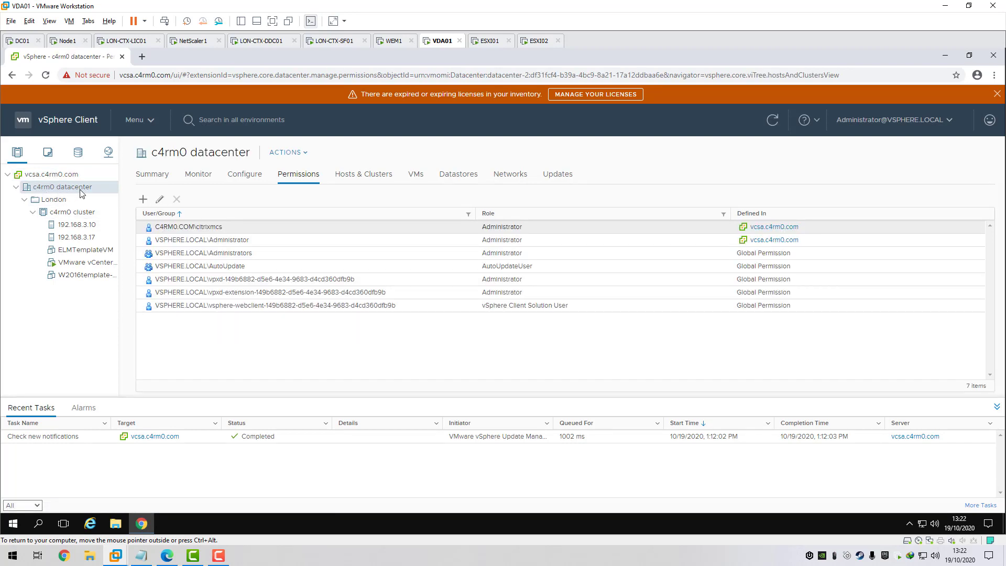
- Verify citrixmcs has Administrator on the datacenter, London, c4rm0 cluster, 192.168.3.10 and 192.168.3.17
click(212, 231)
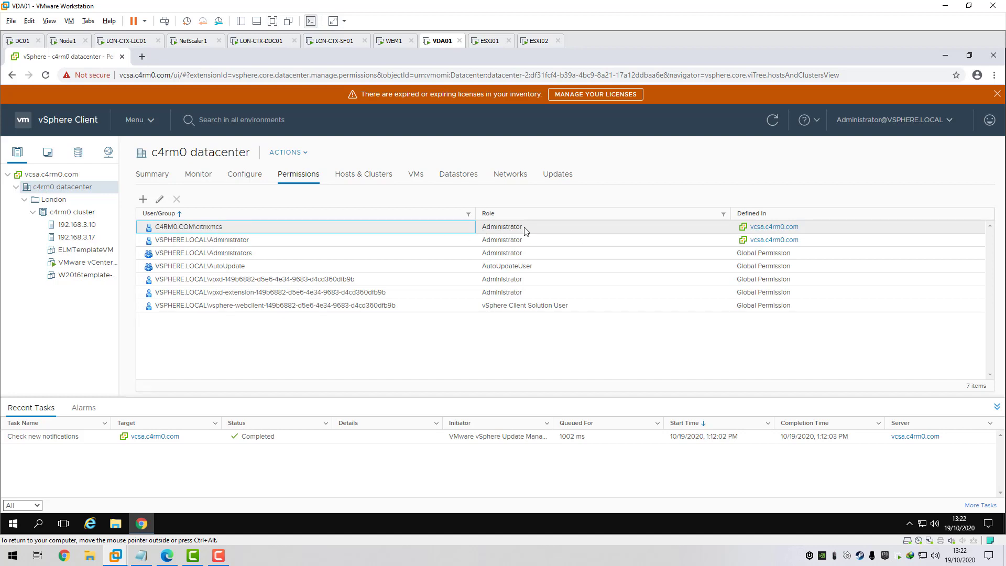
click(53, 200)
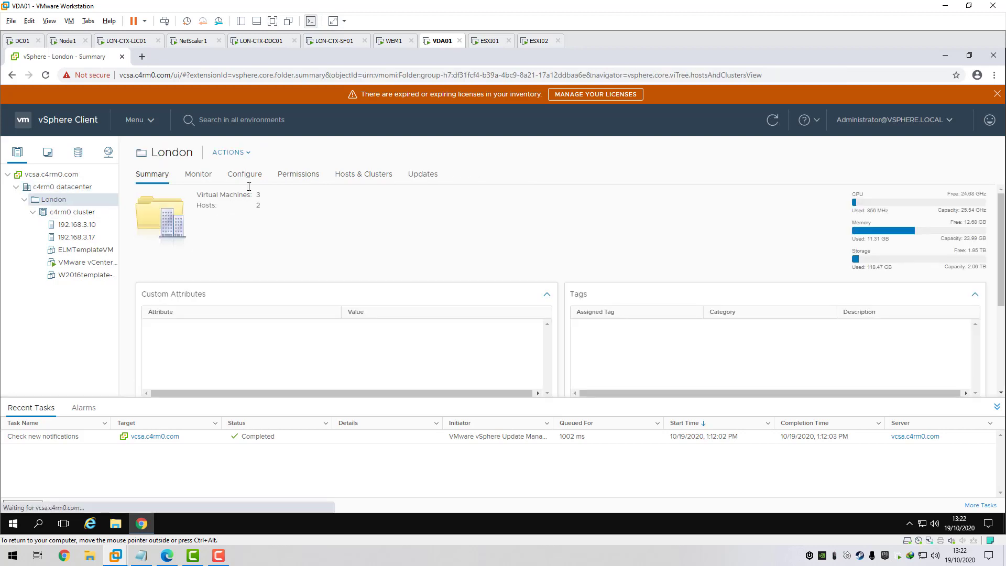
click(298, 175)
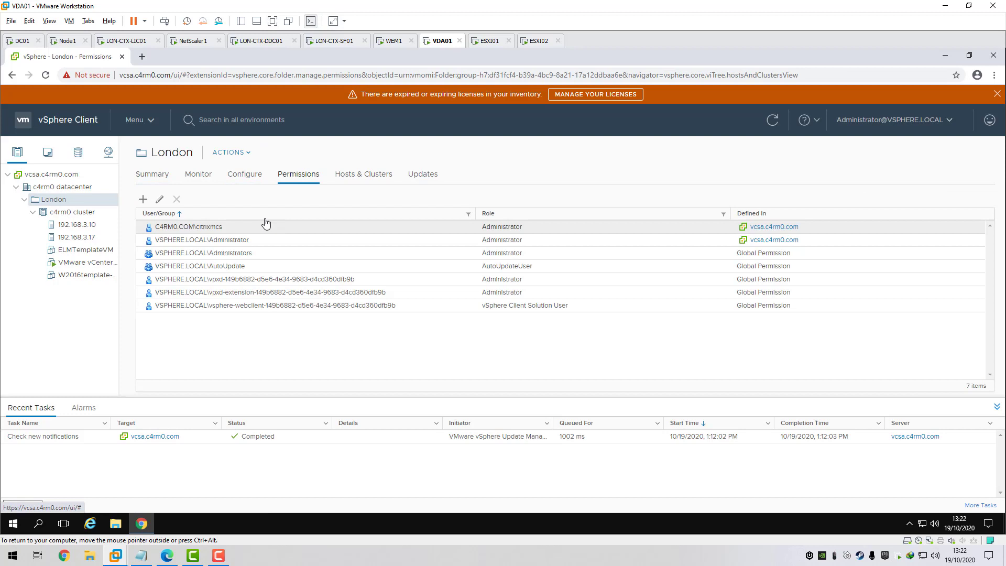
click(211, 232)
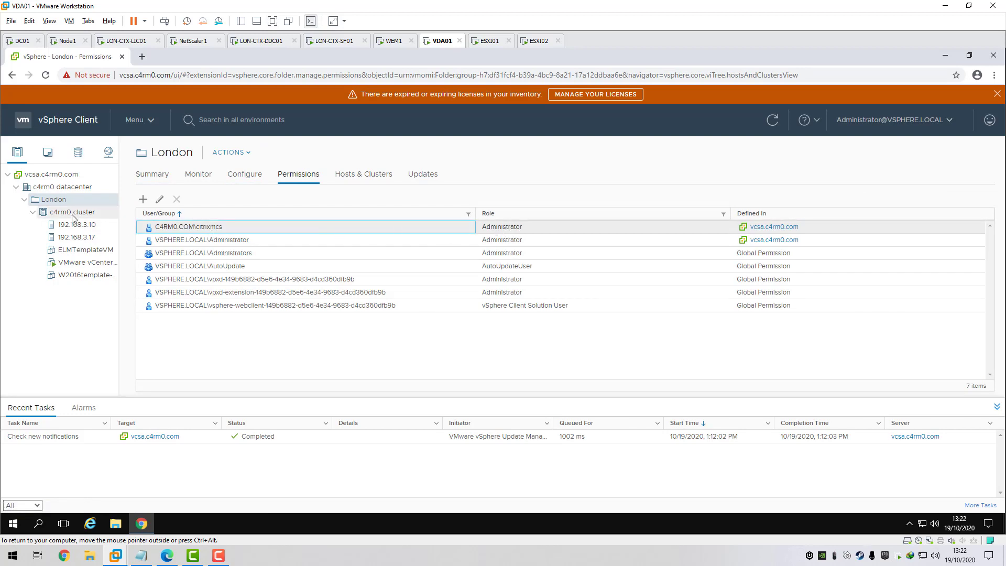
click(73, 214)
click(505, 232)
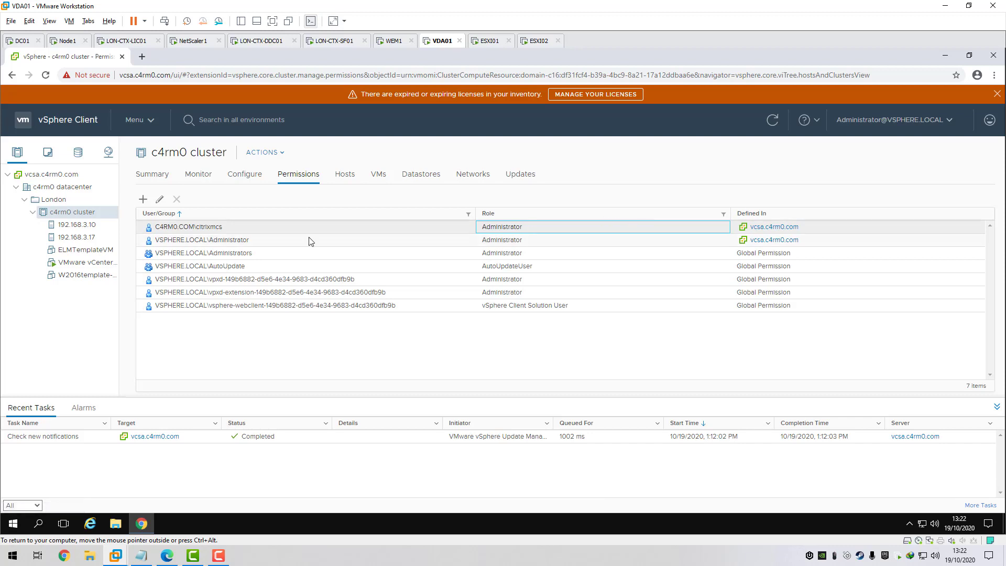
click(76, 224)
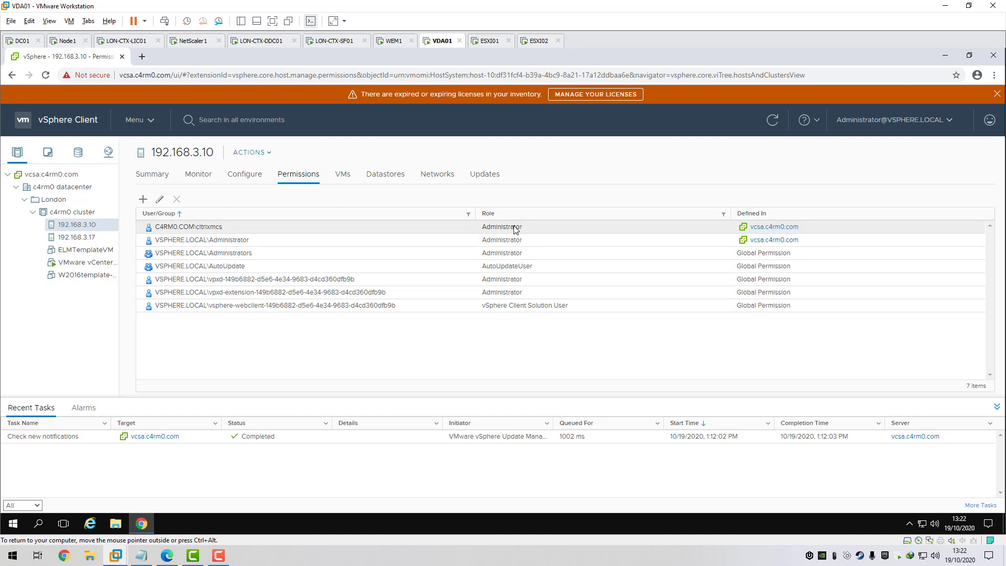
click(79, 239)
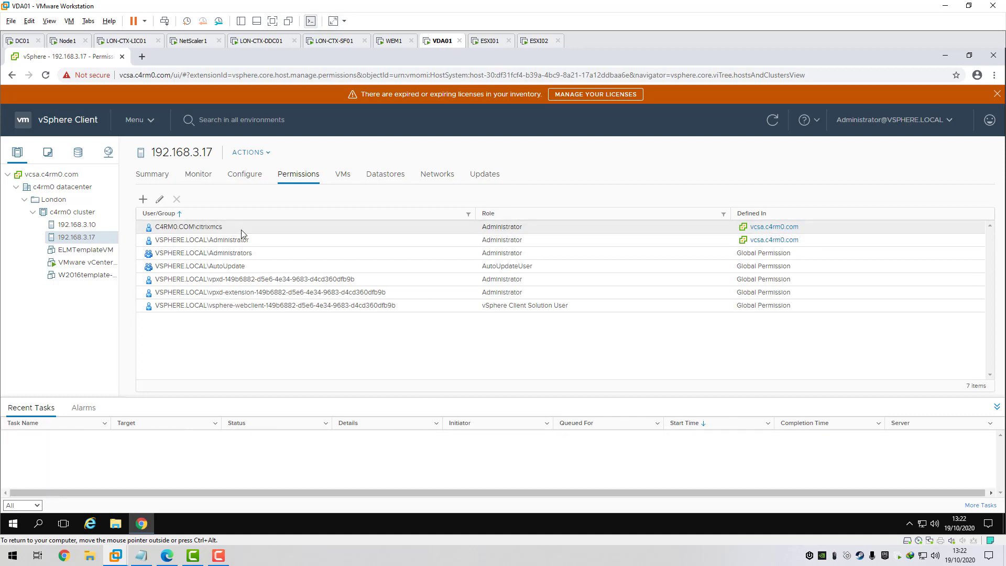
click(216, 231)
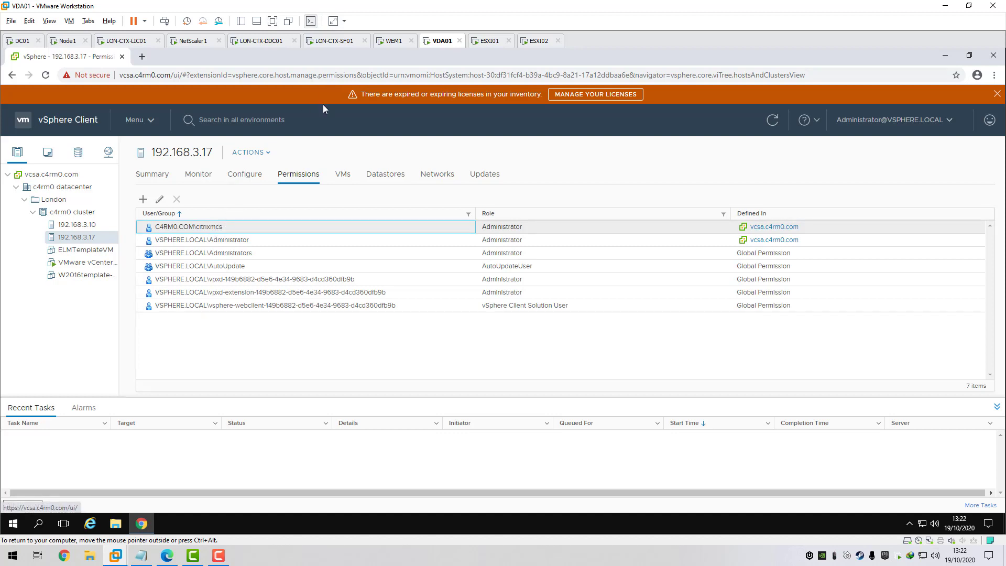
- Unlock LON-CTX-DDC01 with Ctrl+Alt+Del, sign in as domain administrator, then return to VDA01
click(270, 41)
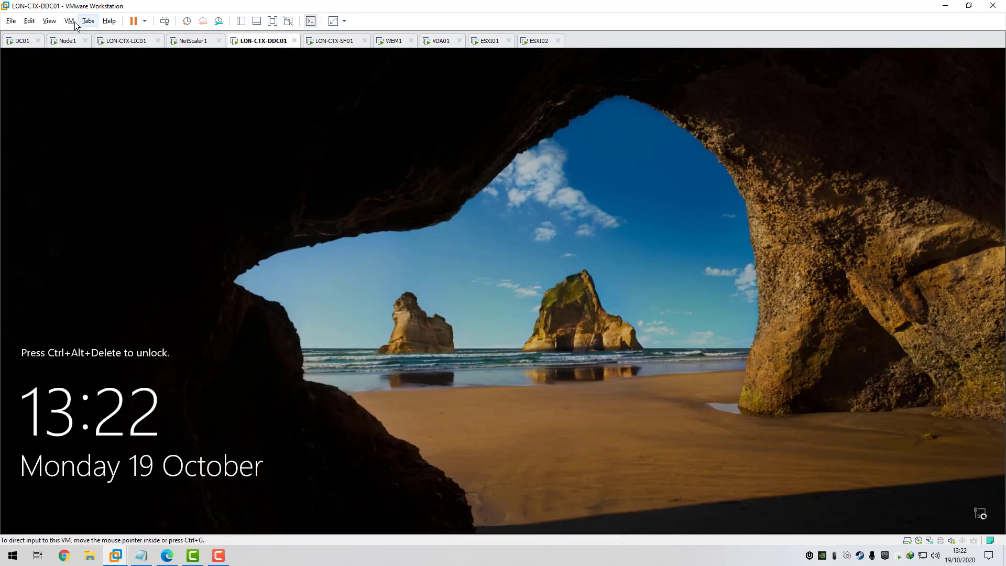
click(69, 21)
click(96, 74)
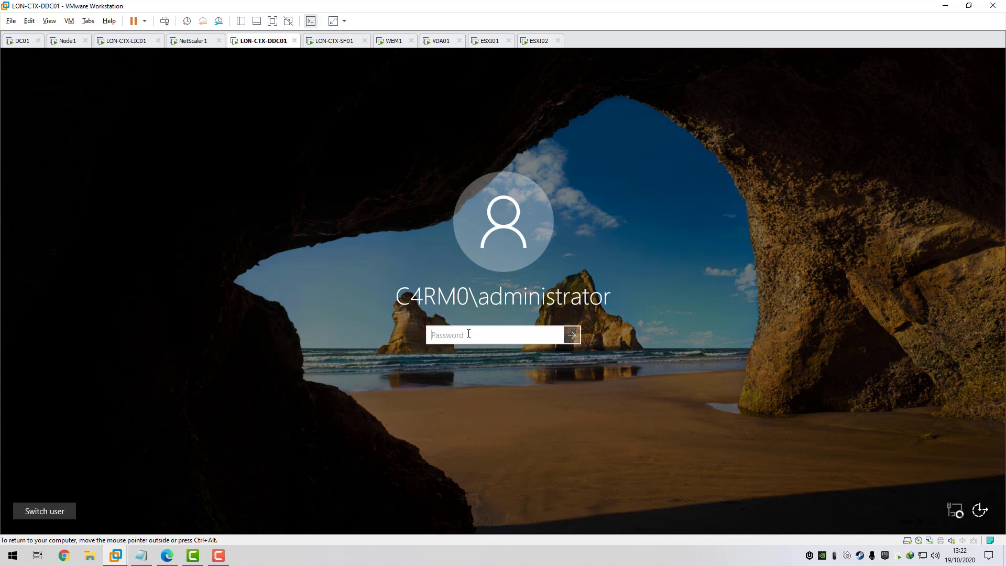
text(•)
key(BackSpace)
text(•)
key(Return)
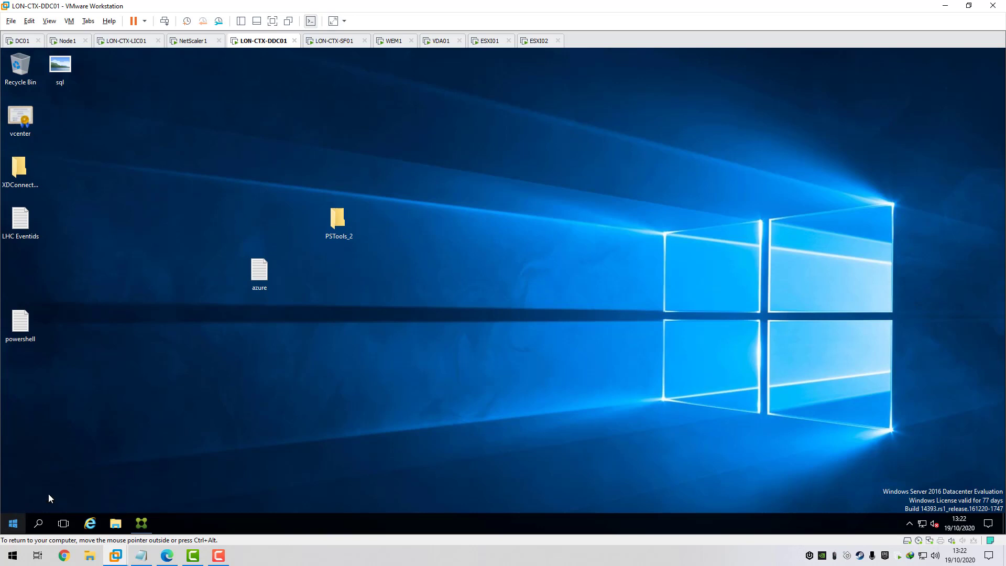
click(441, 41)
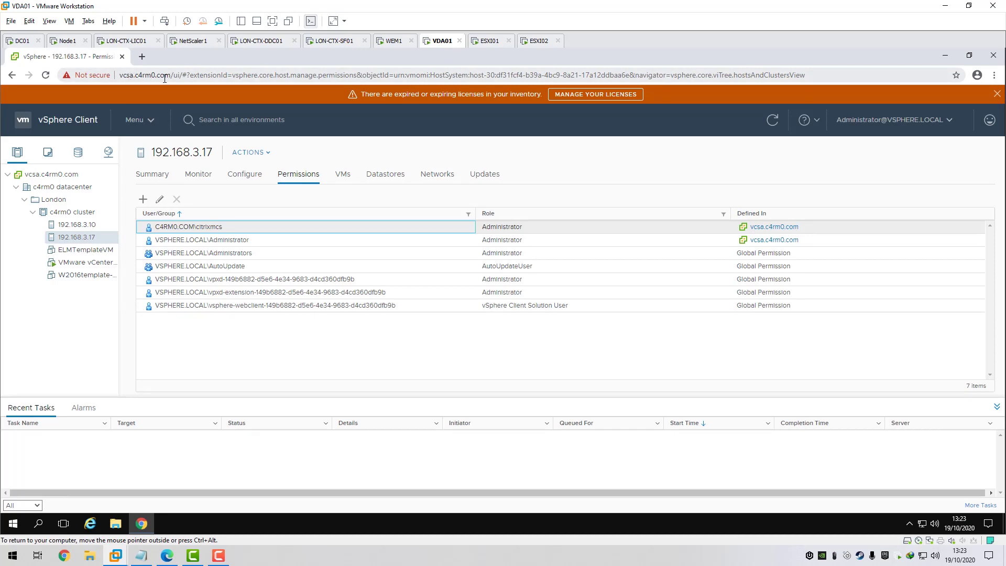
click(86, 75)
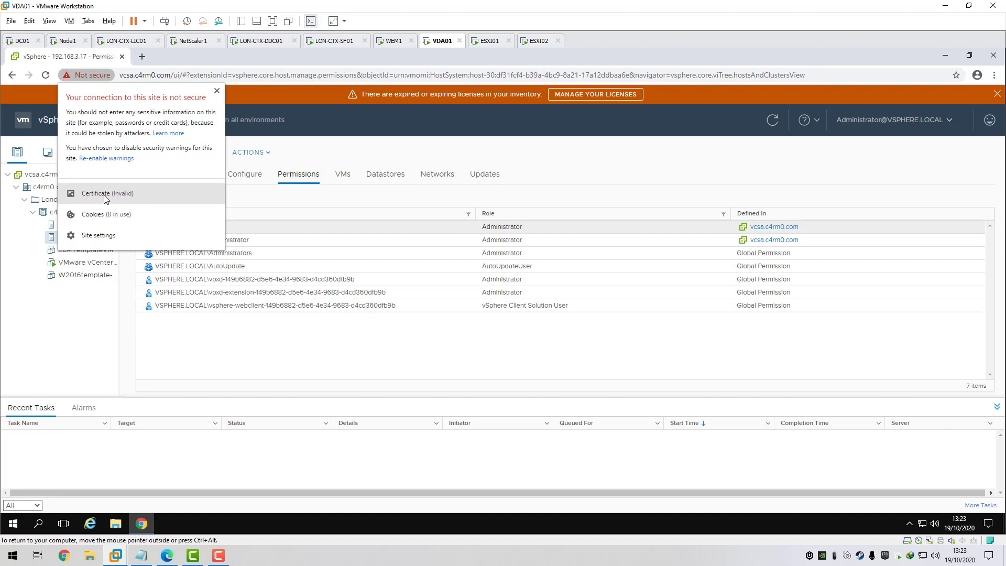
click(102, 198)
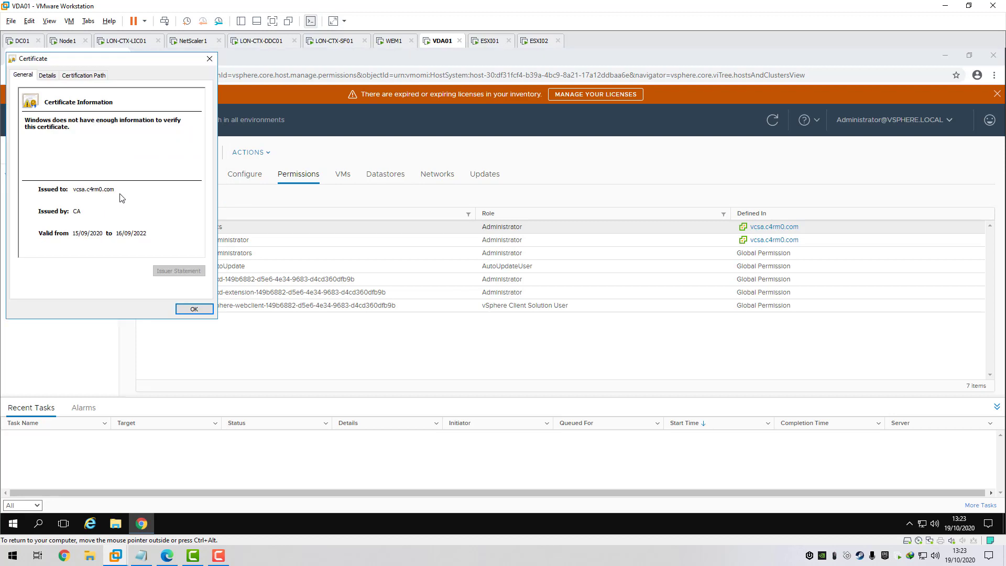
click(47, 75)
click(179, 271)
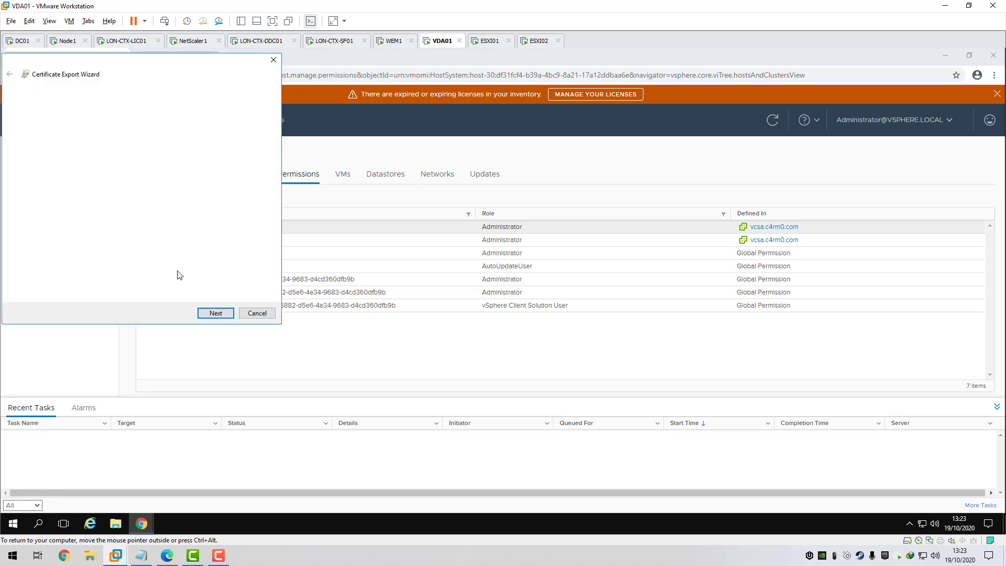
click(214, 313)
click(52, 172)
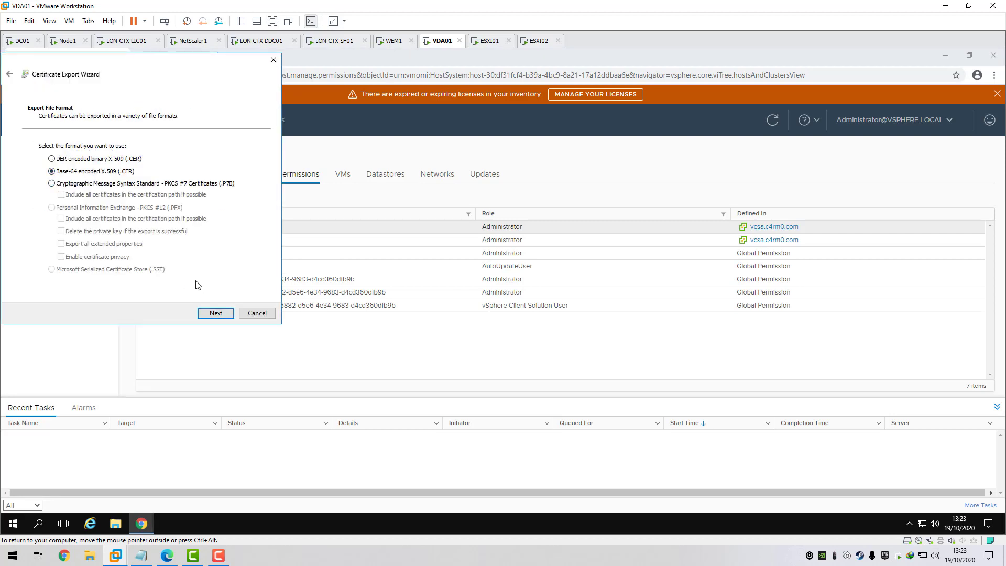
click(215, 312)
click(226, 157)
click(467, 300)
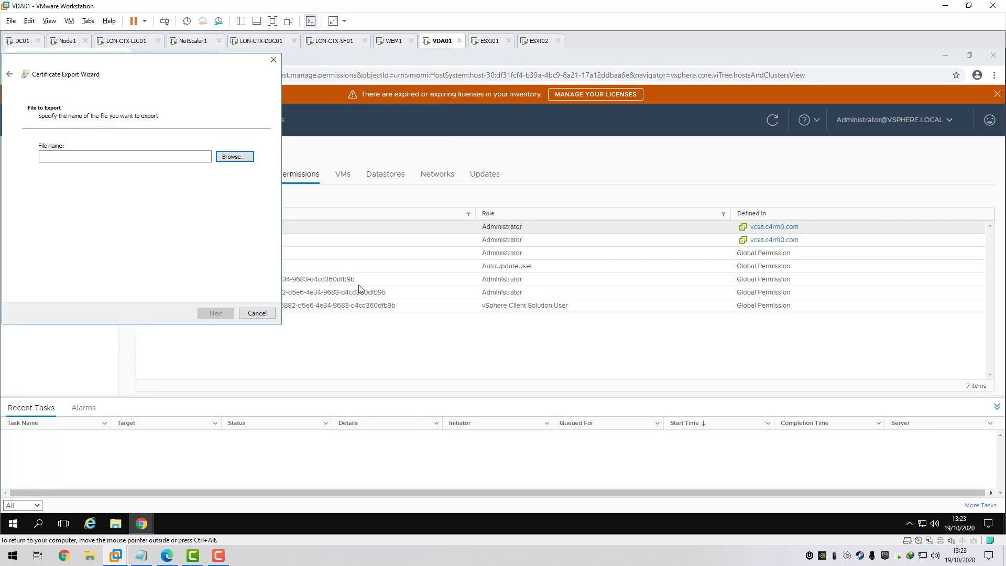
click(258, 313)
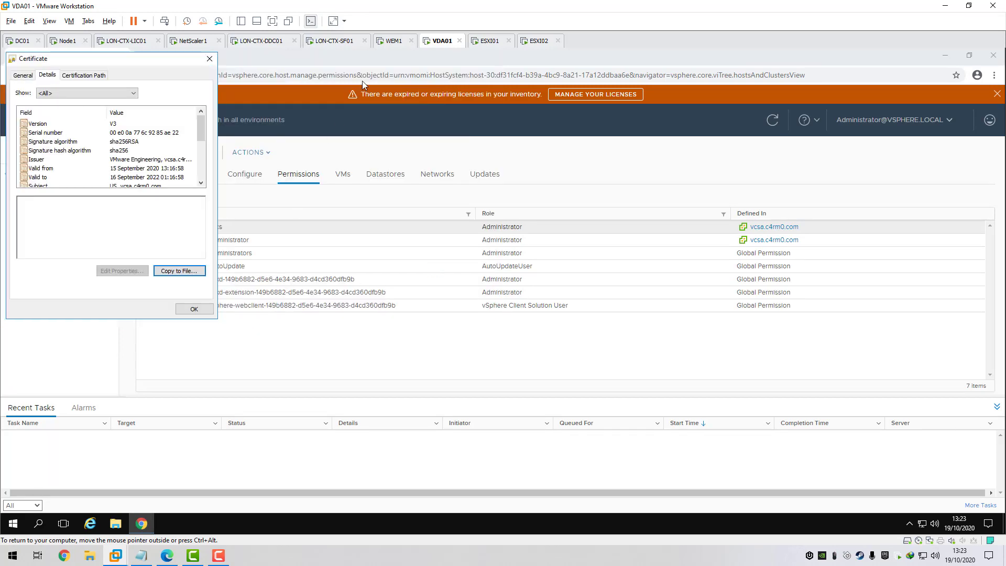
click(193, 309)
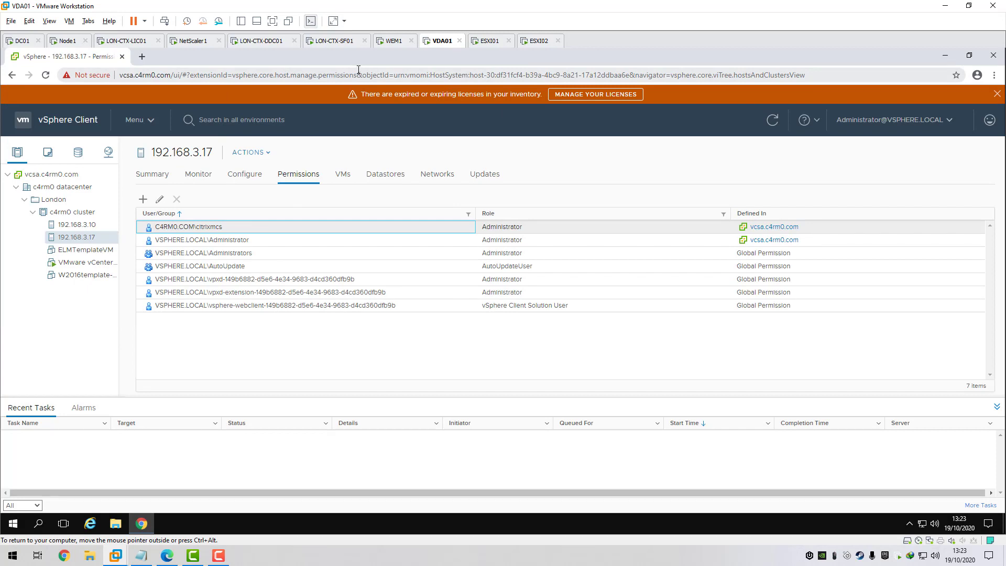
- On LON-CTX-DDC01, open the vcenter certificate file and review its certification path
click(275, 42)
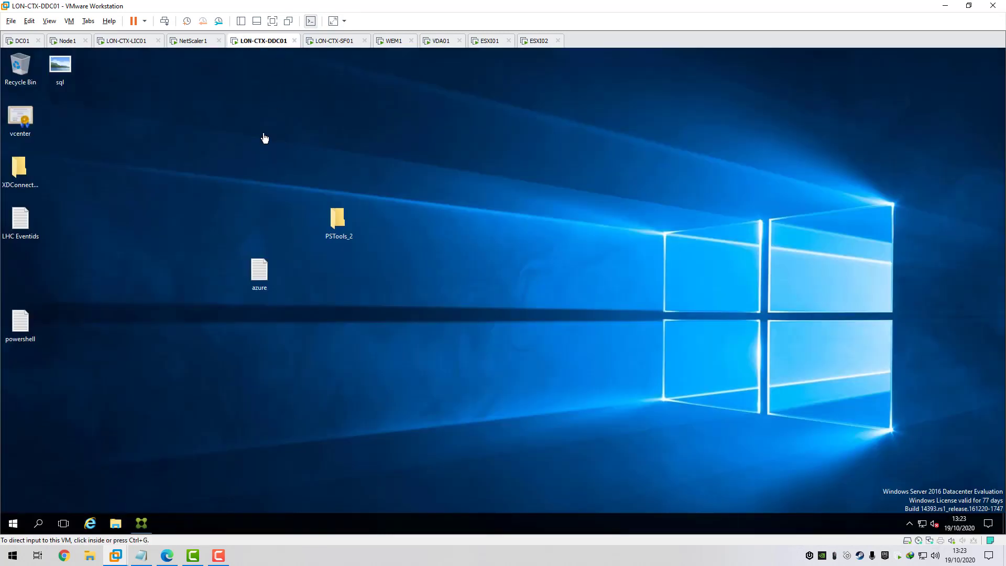
click(25, 131)
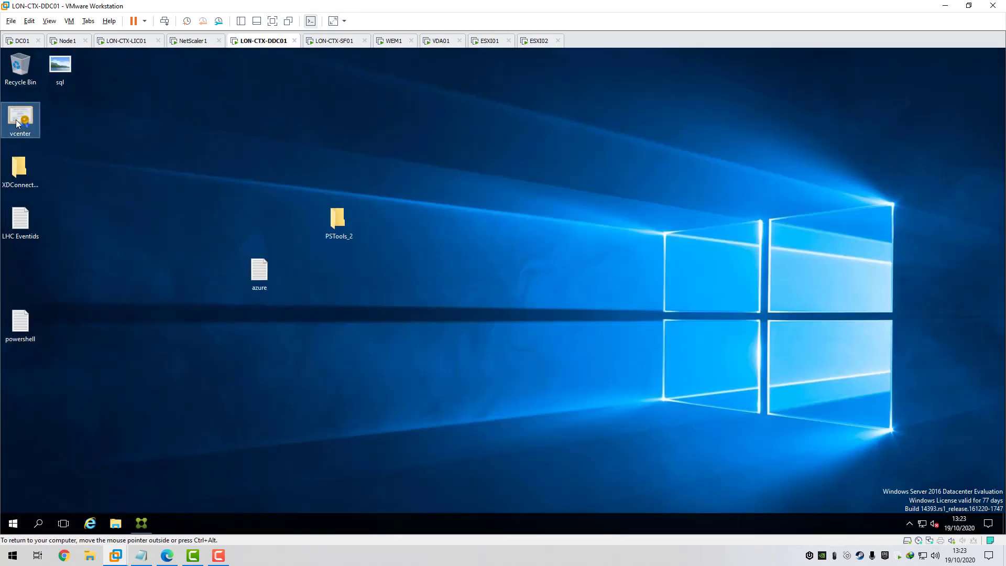
double_click(22, 122)
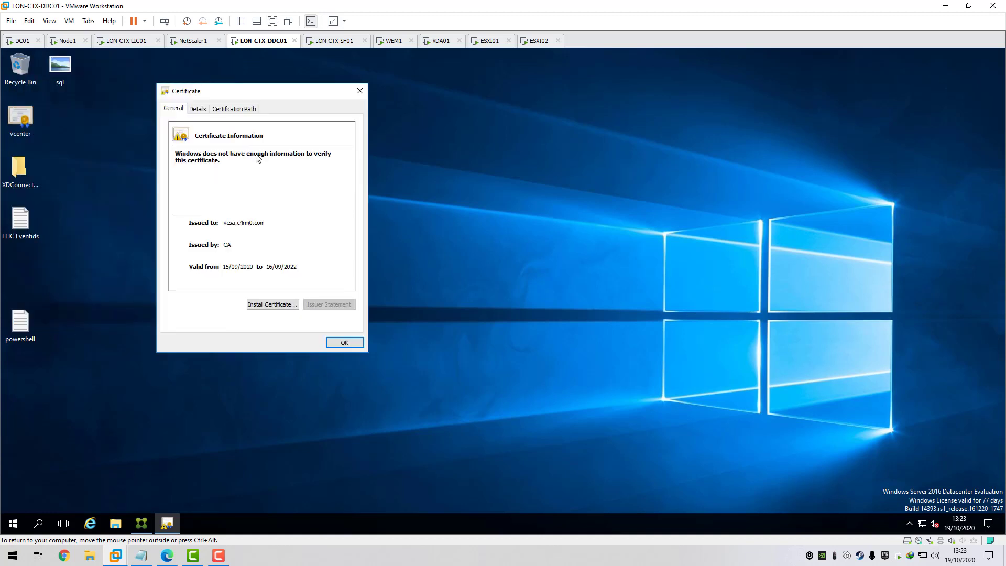
click(234, 108)
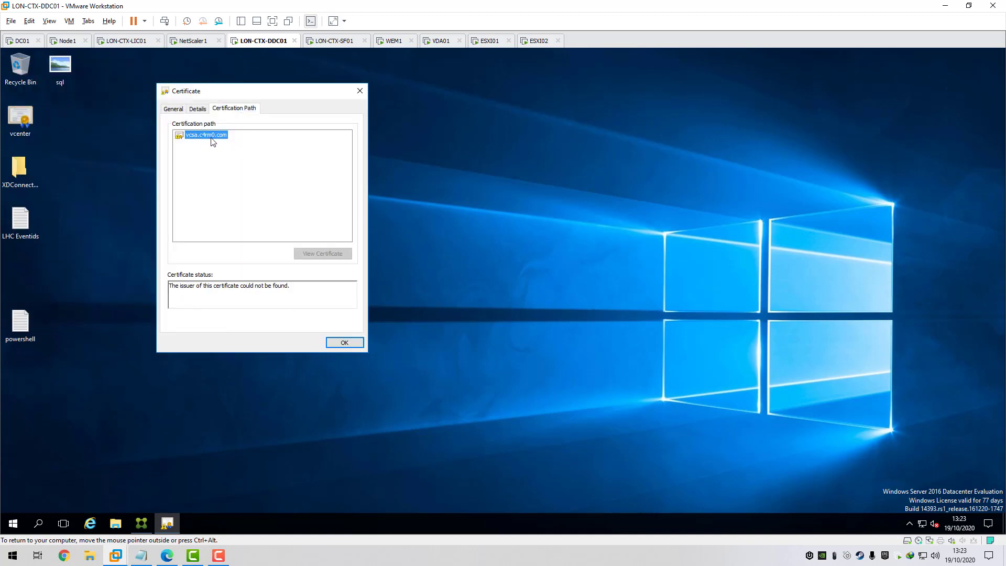
click(173, 109)
click(365, 93)
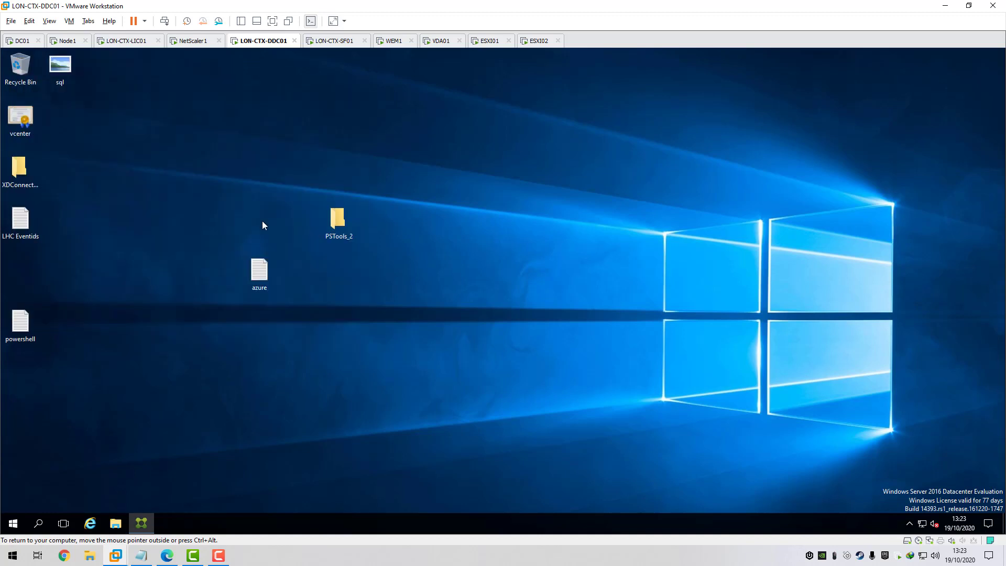
- Launch mmc, add the Certificates snap-in for the local computer account, and expand its stores
click(13, 522)
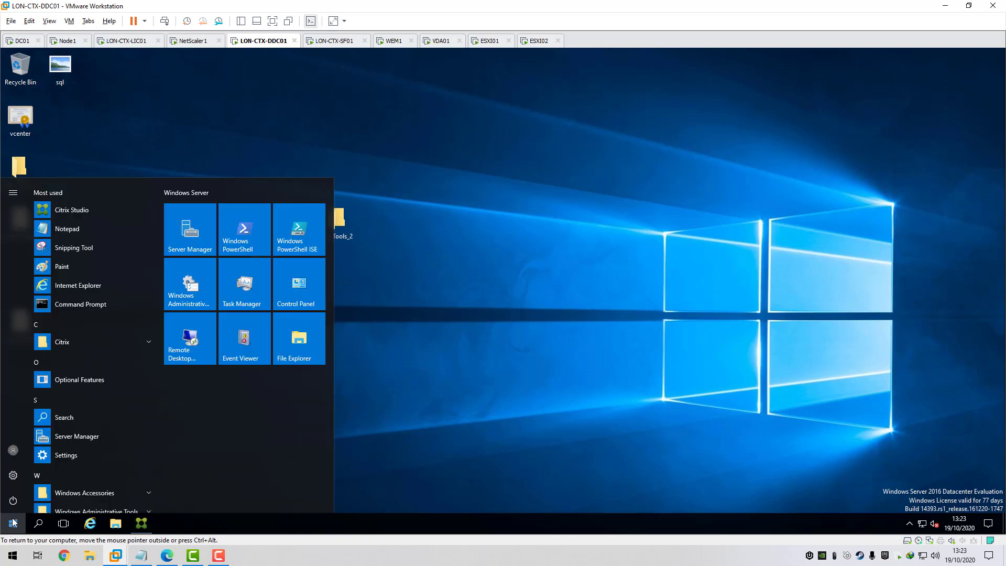
text(mm)
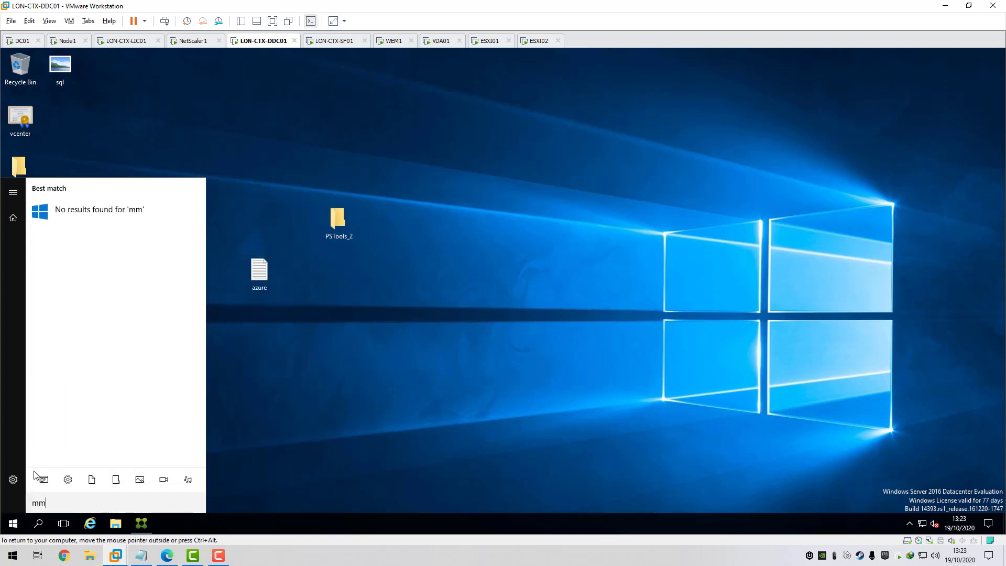
text(c)
click(66, 218)
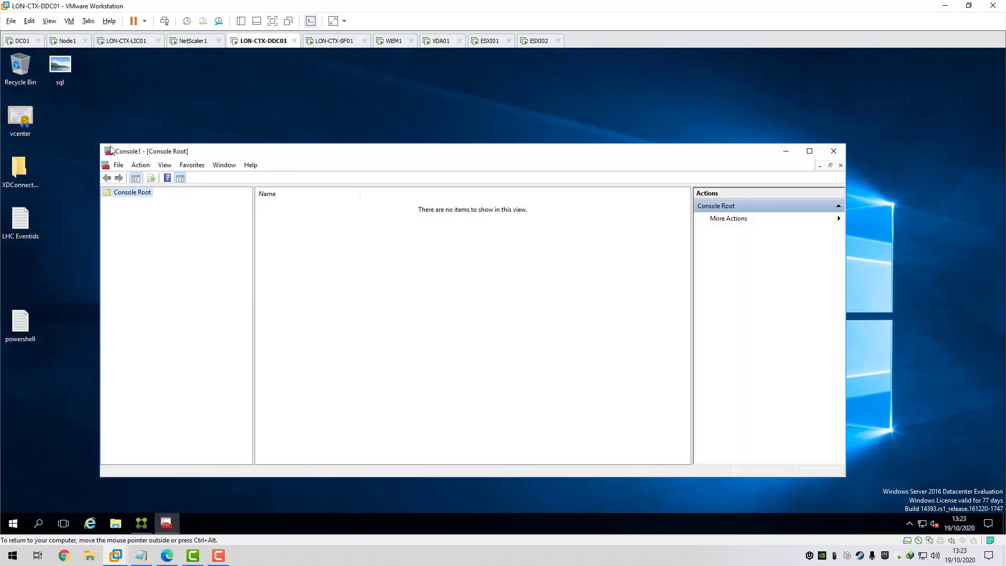
click(119, 164)
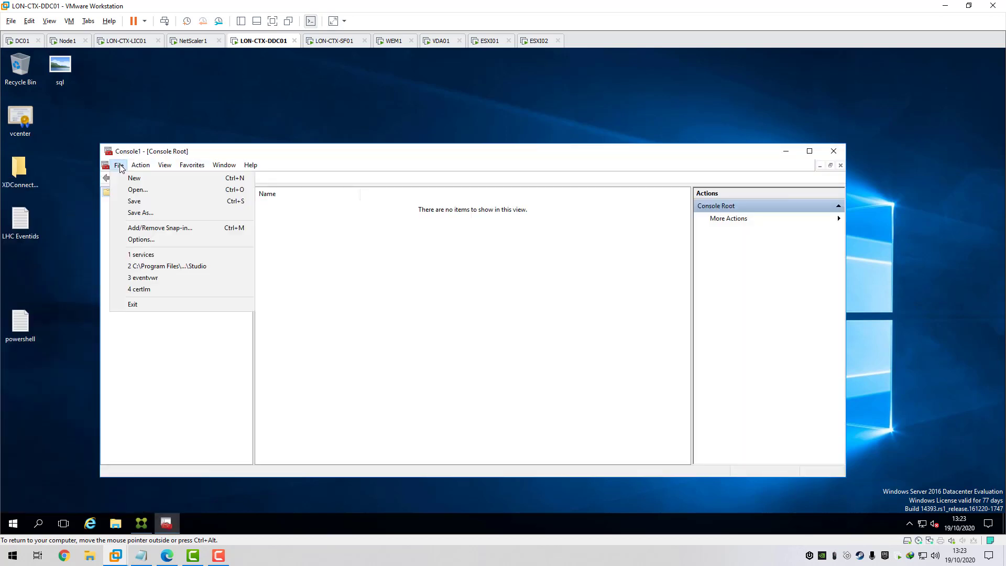
click(157, 227)
click(328, 271)
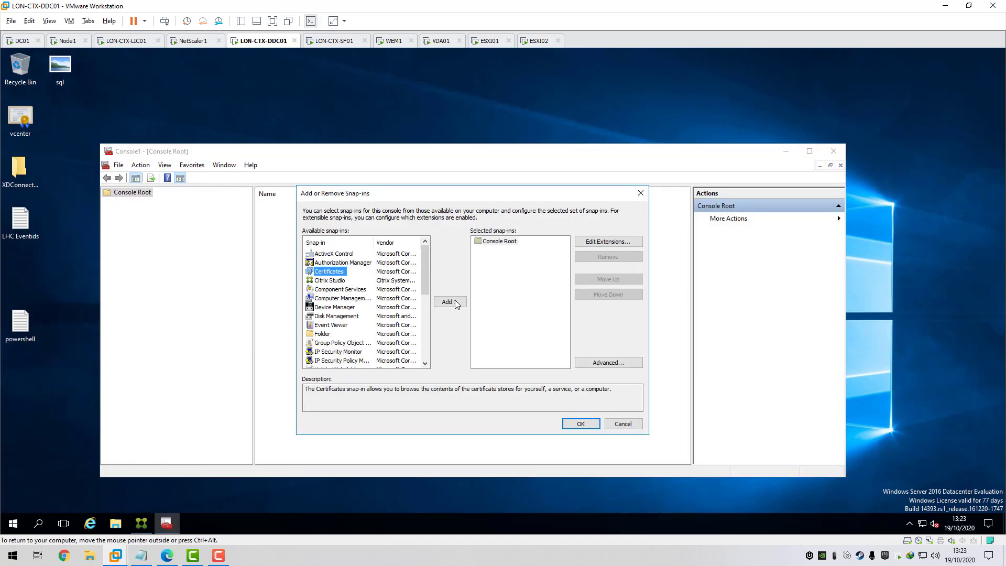
click(448, 301)
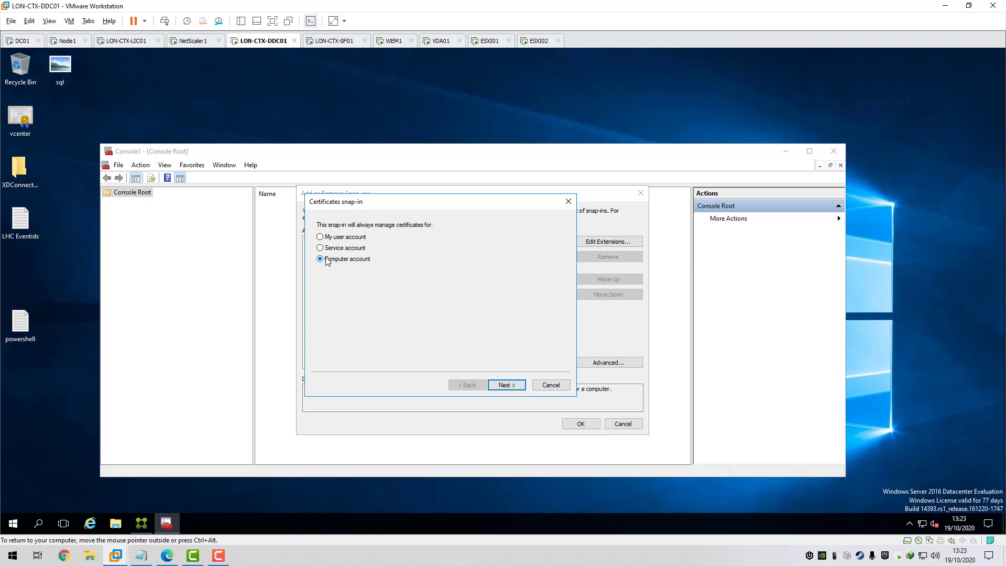
click(507, 387)
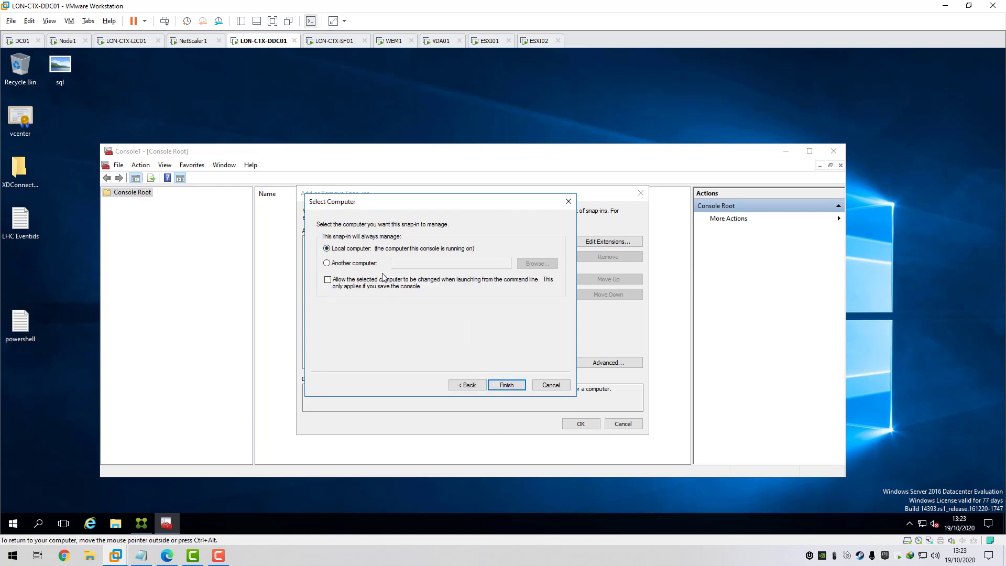
click(504, 385)
click(581, 424)
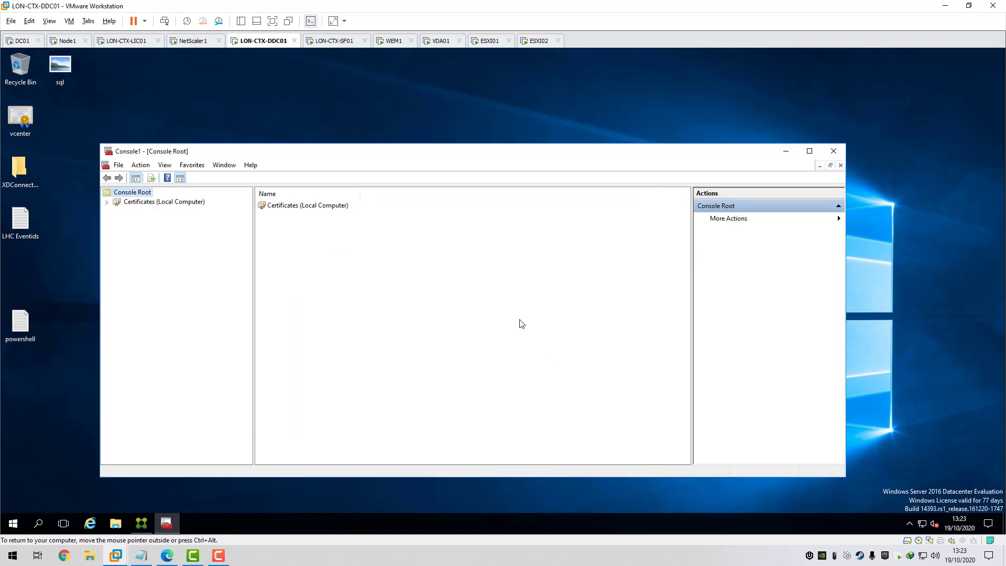
double_click(164, 204)
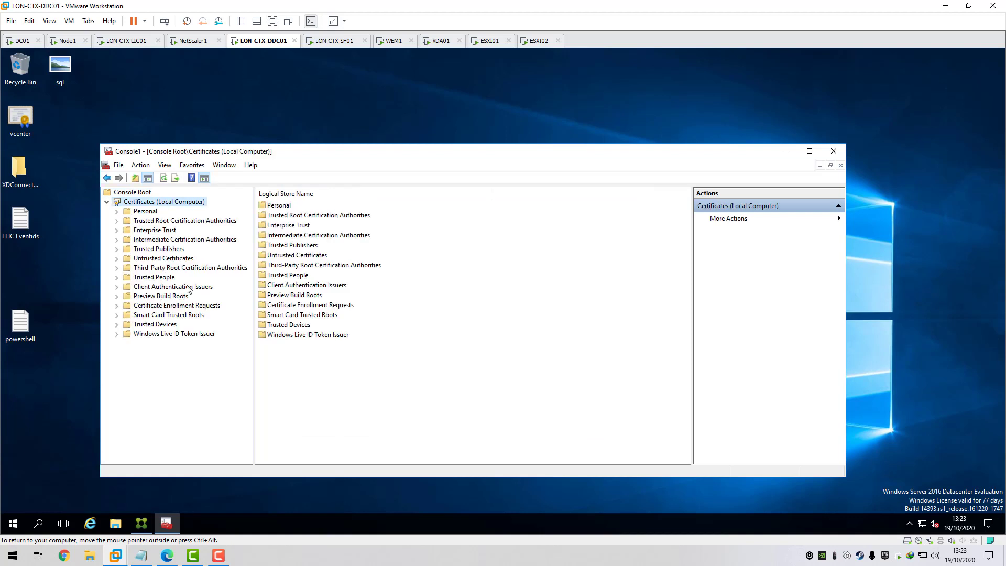
- Import the Desktop vcenter certificate into the local computer's Trusted People store
click(158, 280)
right_click(158, 280)
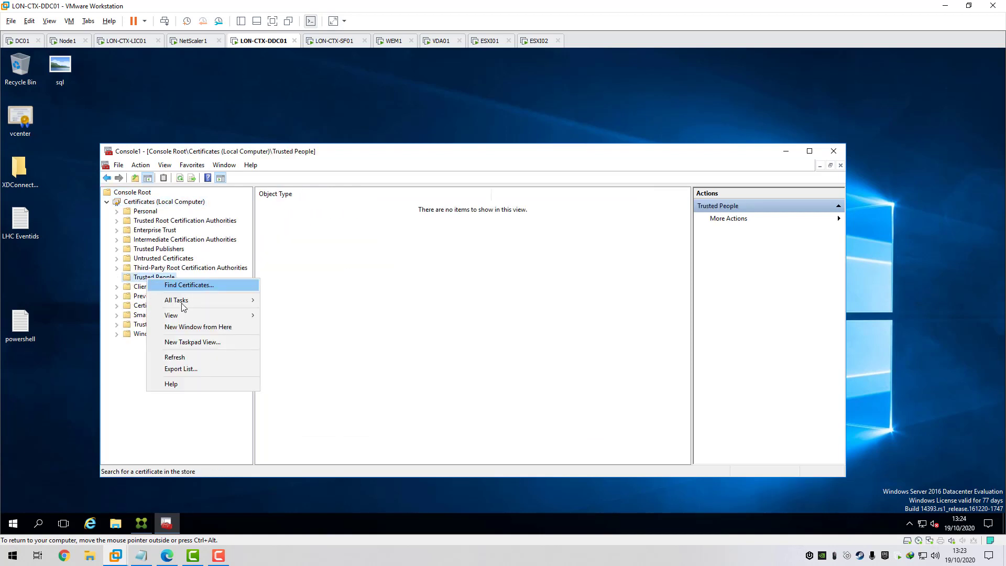
mouse_move(182, 303)
click(287, 315)
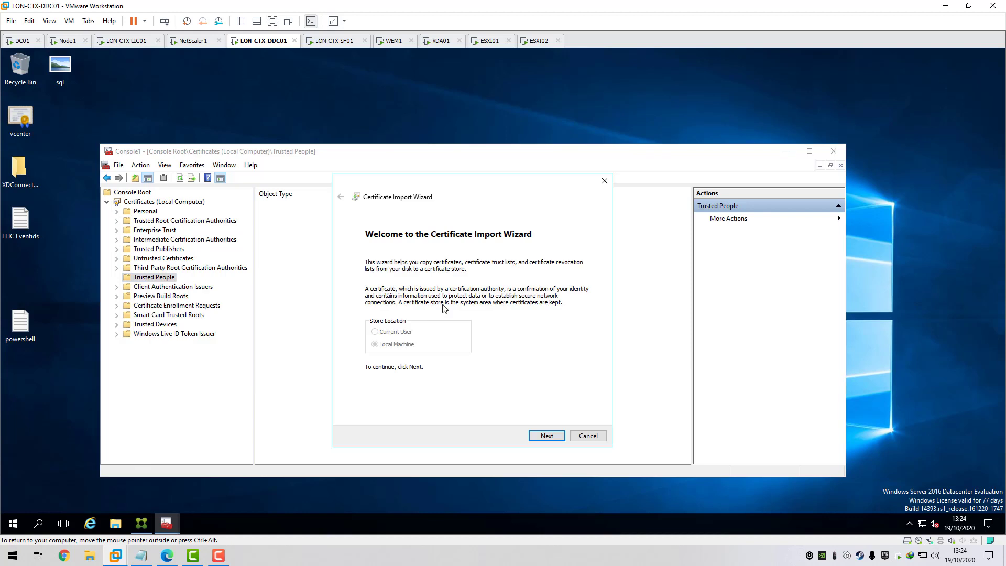
click(532, 437)
click(565, 279)
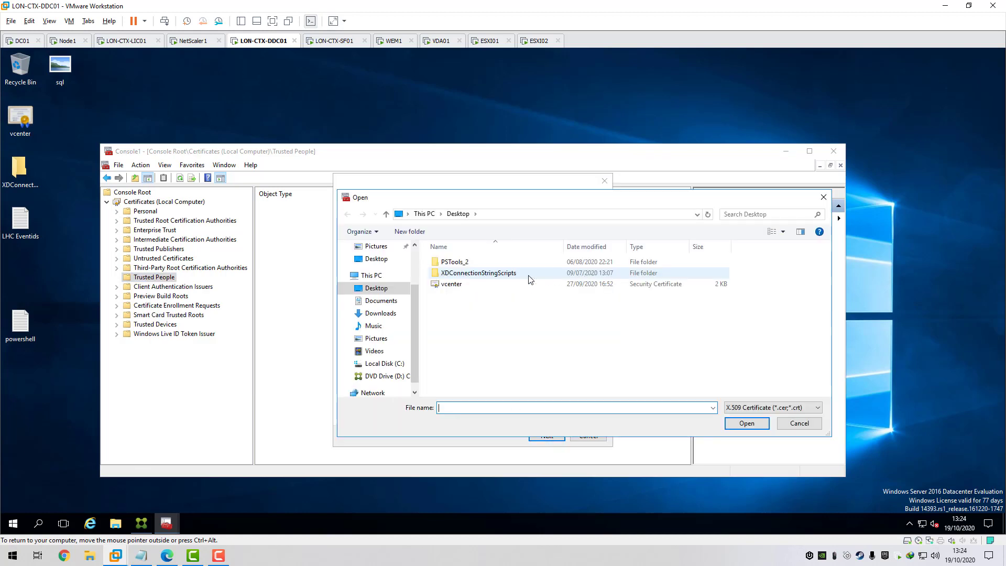
scroll(419, 249, up, 1)
scroll(419, 249, up, 1)
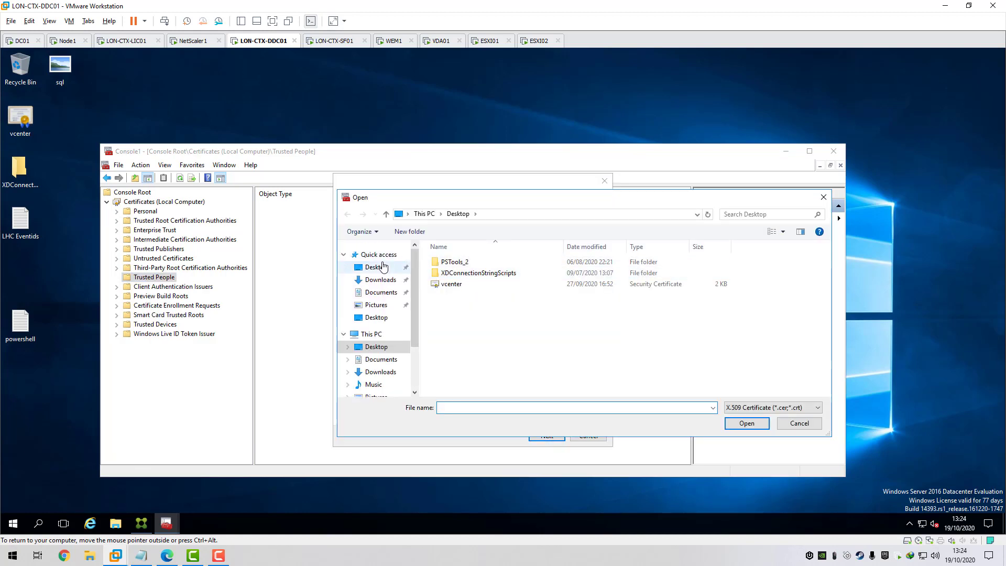
click(452, 285)
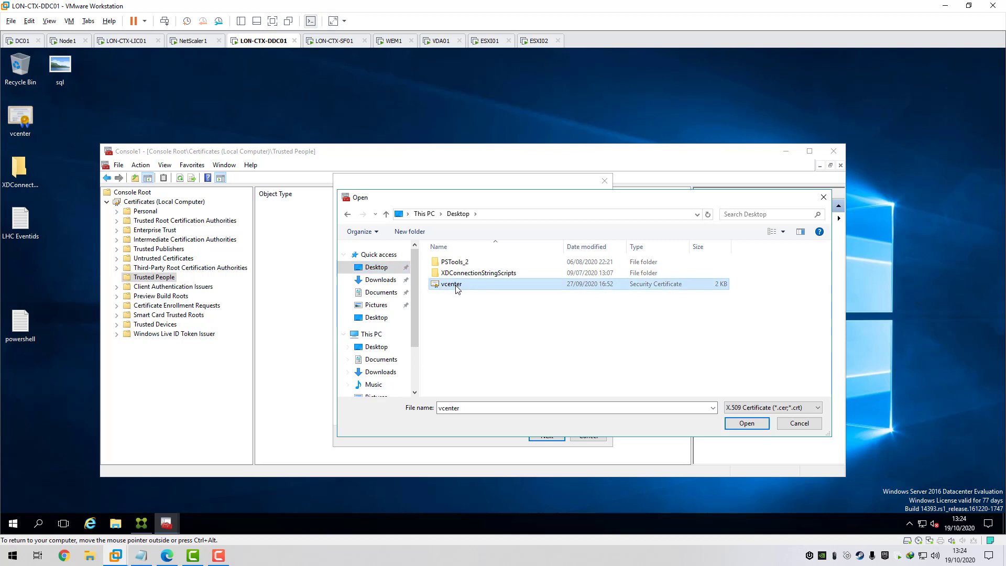
double_click(456, 289)
click(546, 435)
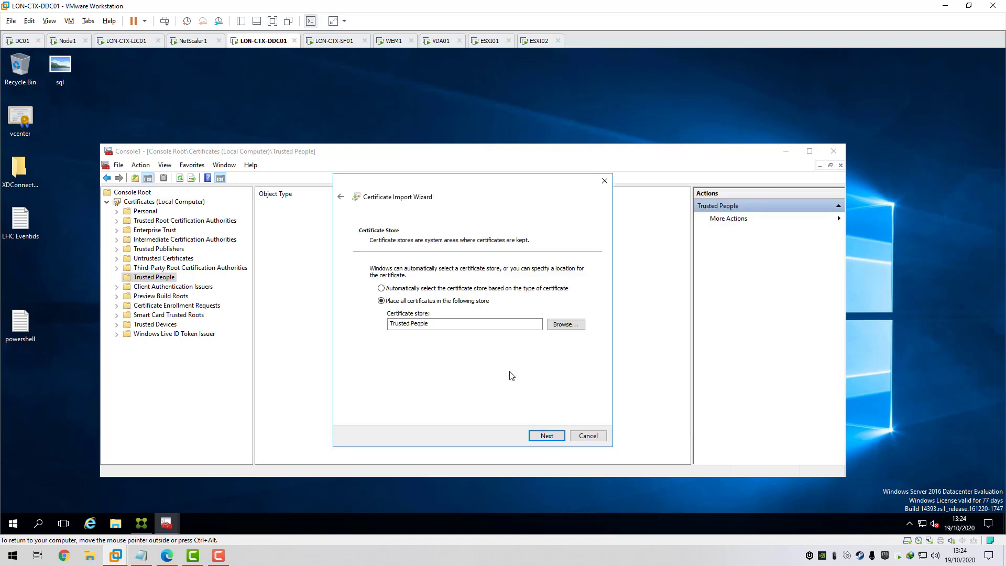
click(547, 435)
click(545, 436)
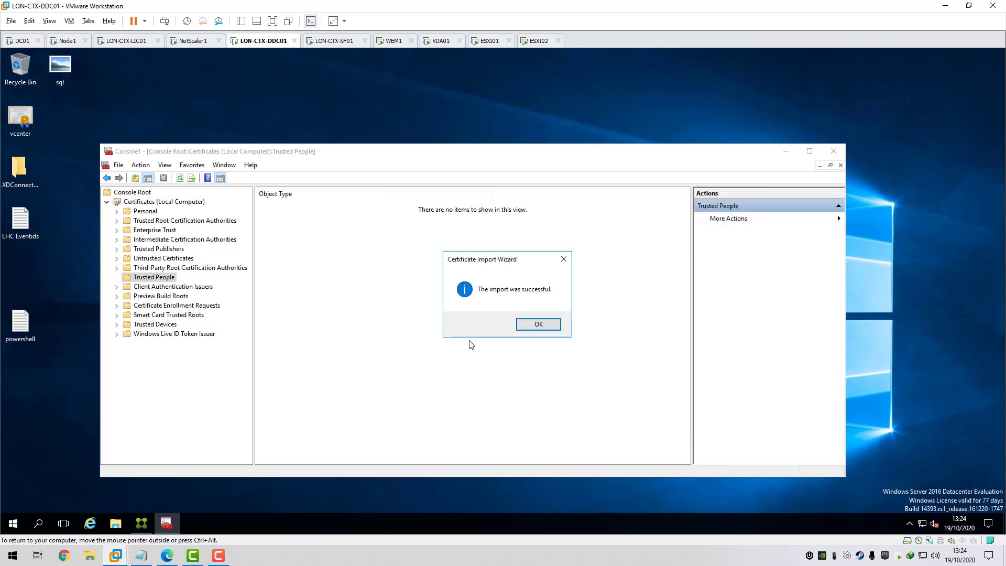
click(524, 323)
- Check the imported vcsa.c4rm0.com certificate in Trusted People, then close the console without saving
click(159, 286)
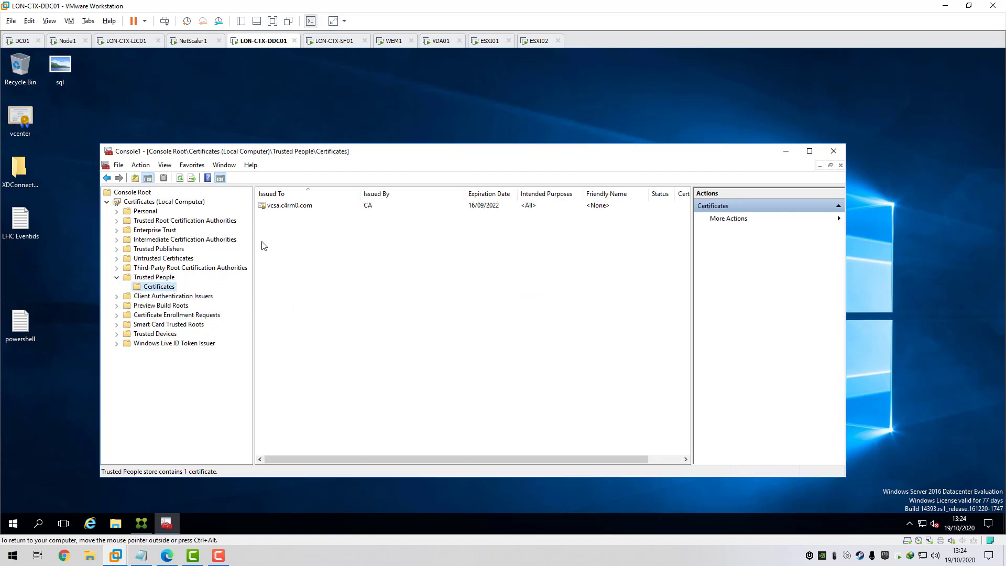
click(302, 206)
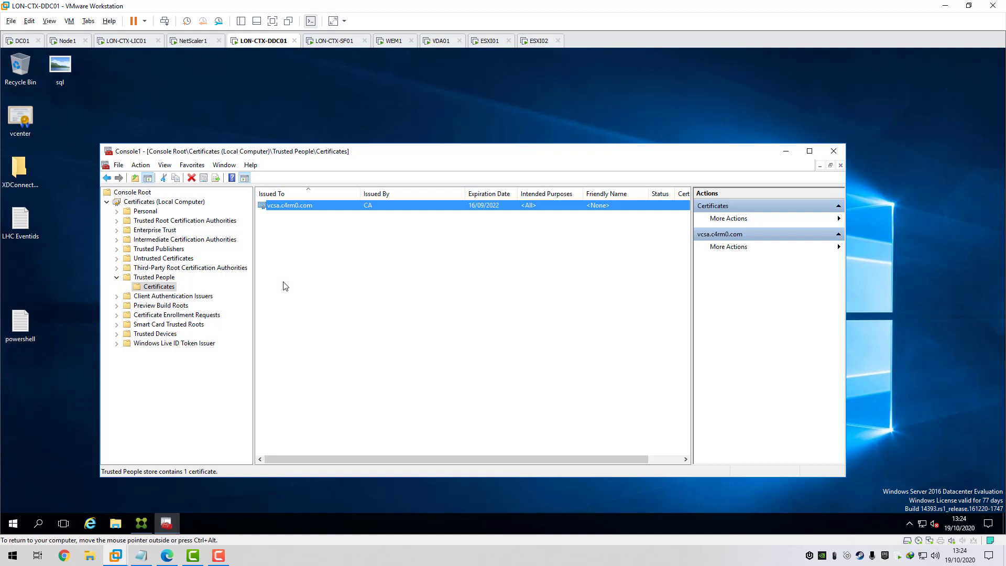
click(833, 152)
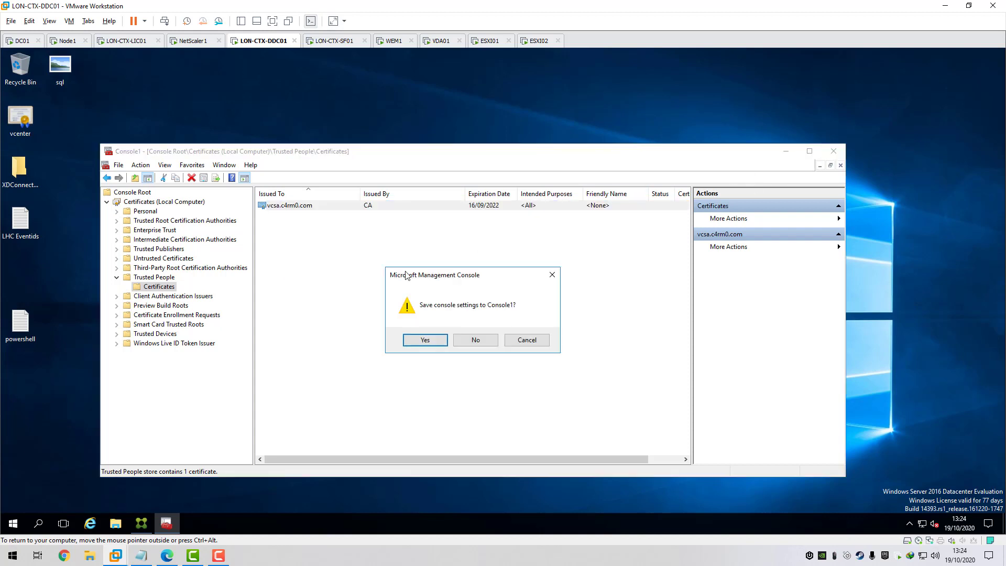
click(474, 336)
- In Citrix Studio's Hosting node, start Add Connection and Resources with VMware vSphere as connection type
click(152, 520)
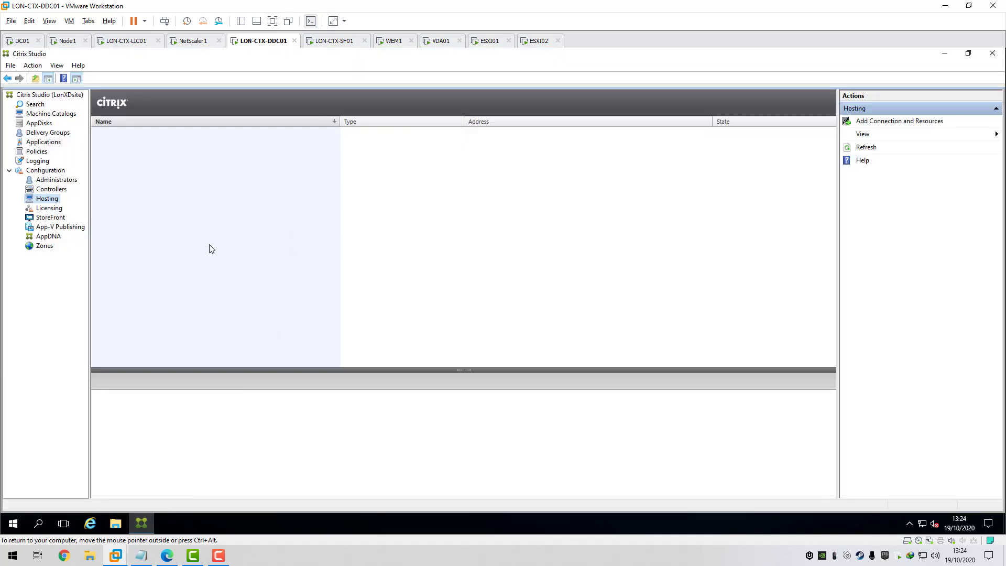
click(50, 94)
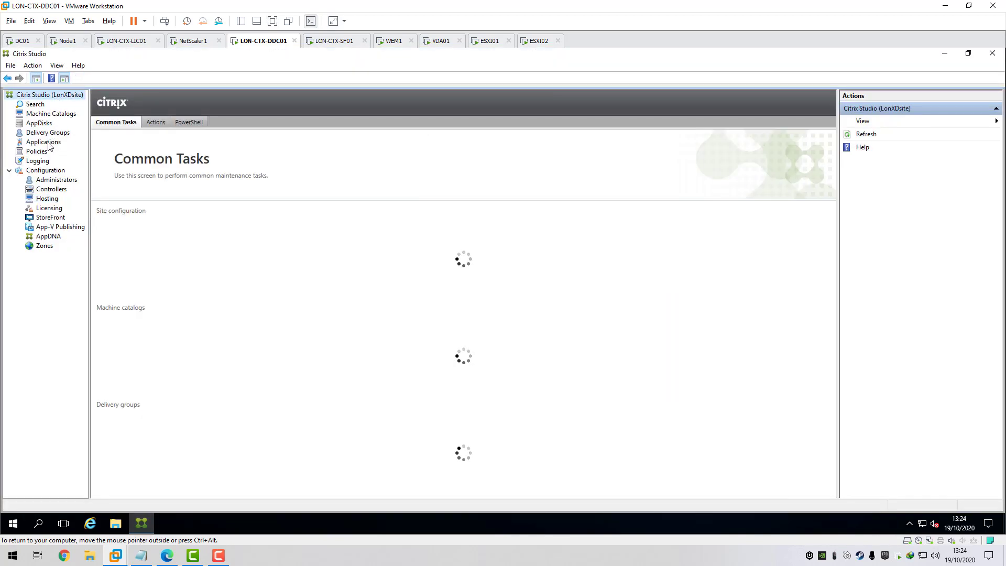
click(46, 170)
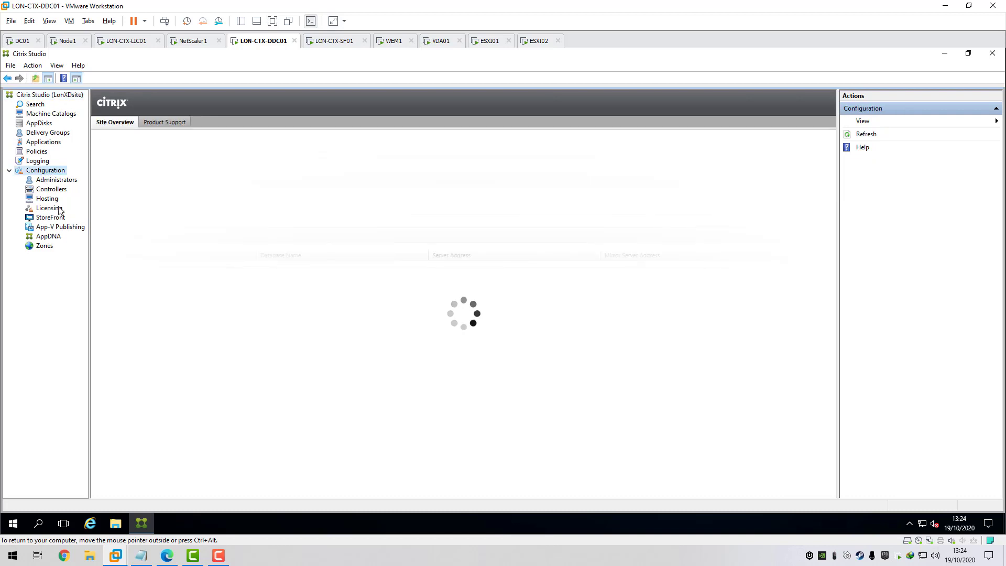
click(45, 200)
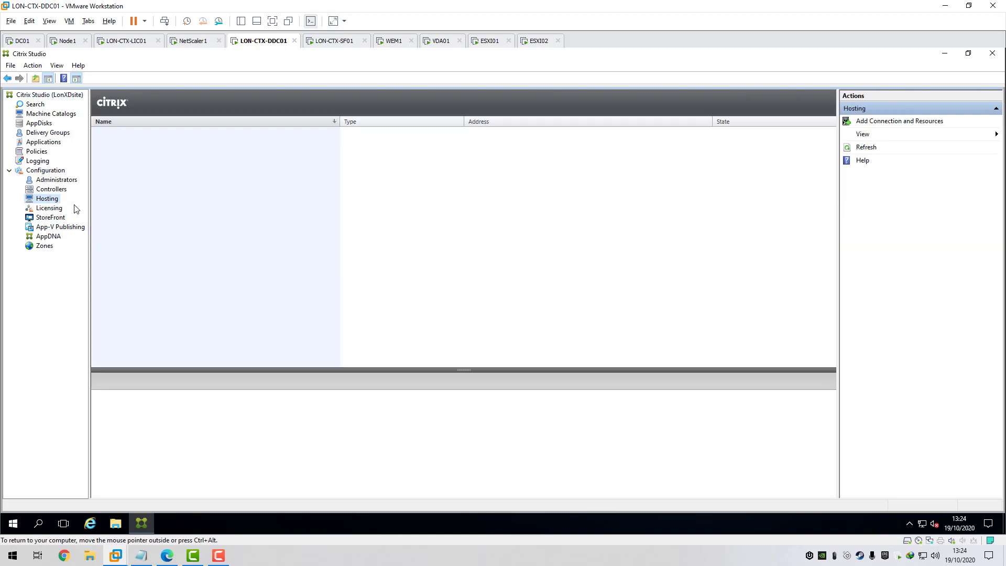
right_click(52, 201)
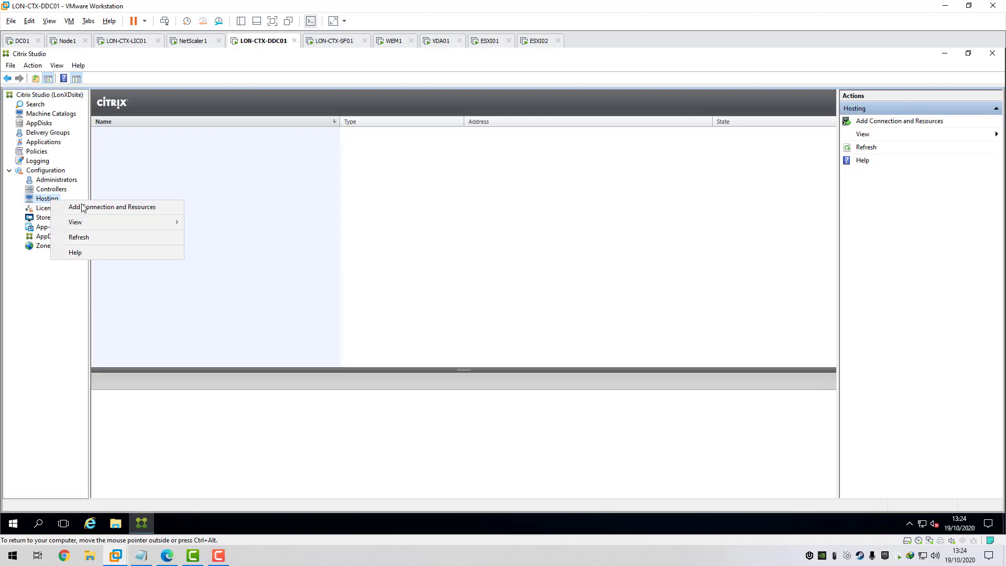
click(112, 207)
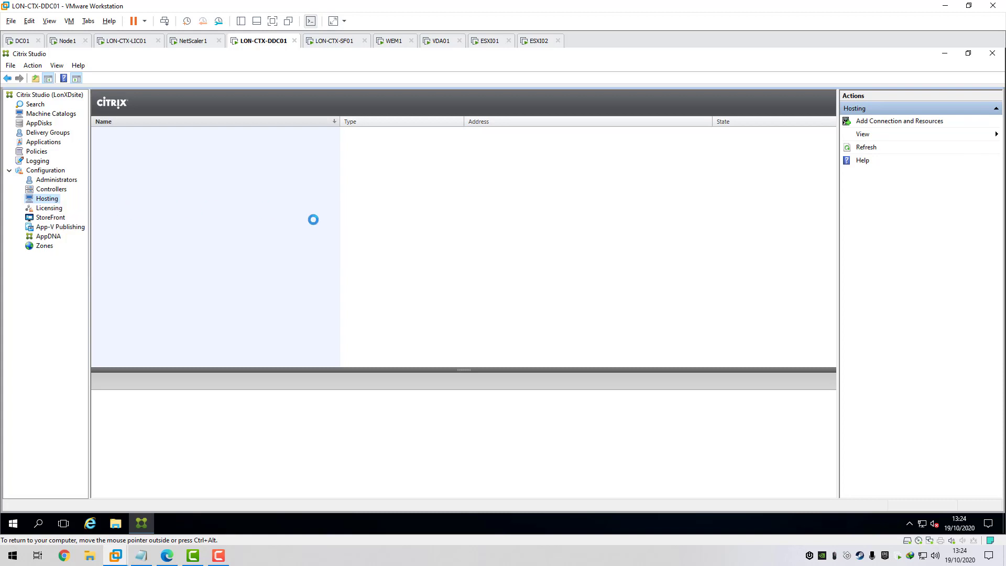
click(599, 198)
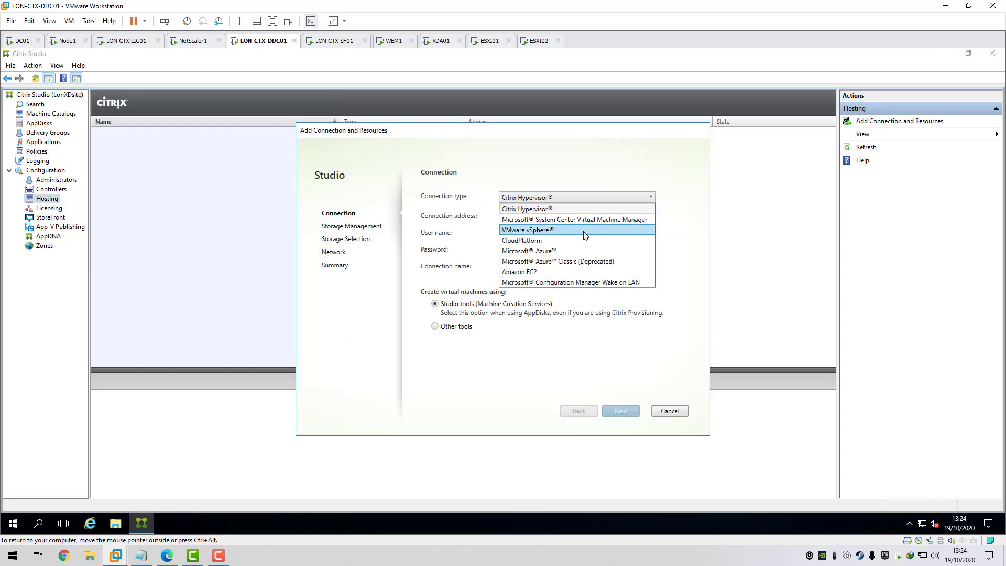
click(557, 230)
click(542, 214)
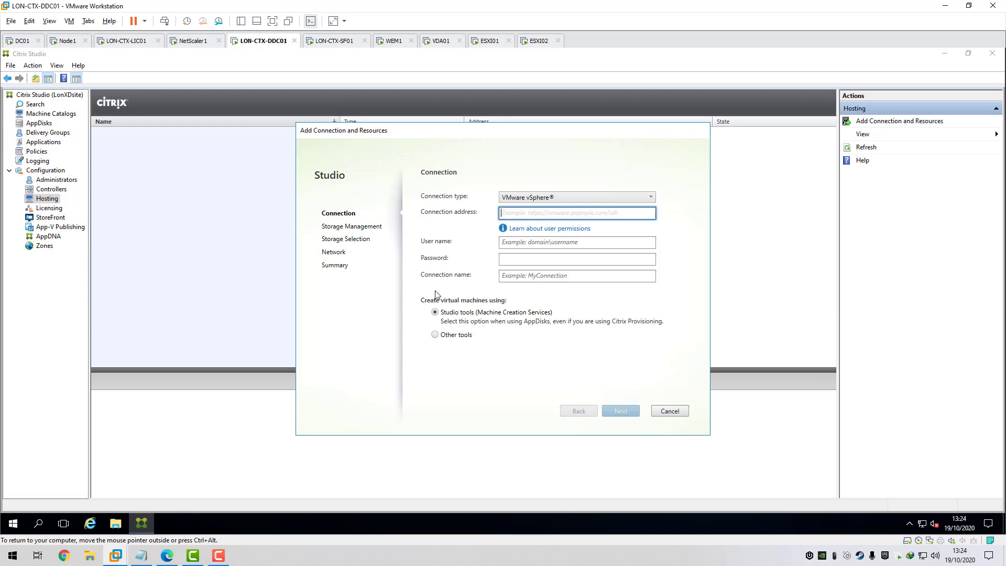
text(https://vcsa.c4rm0.com)
click(531, 243)
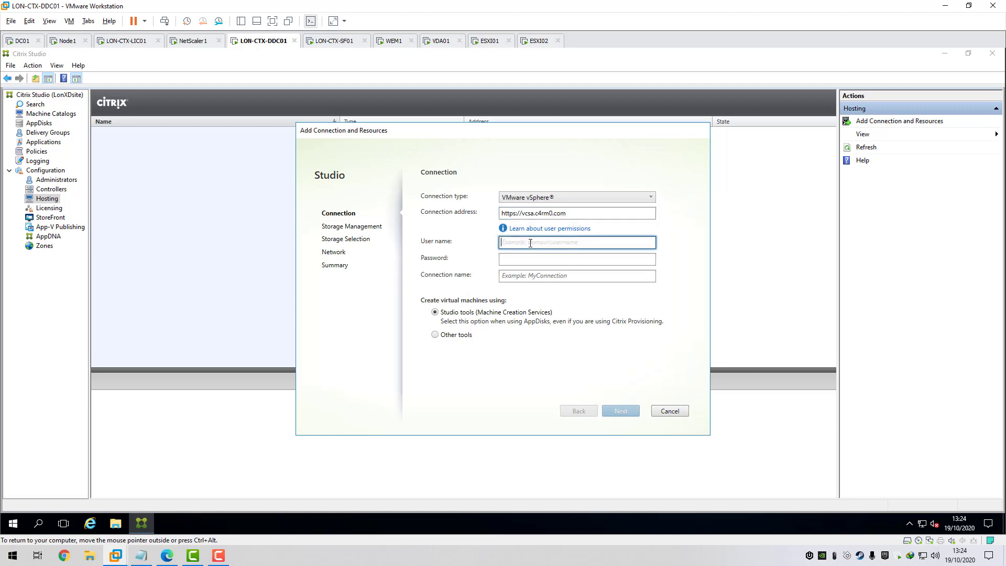
text(c4rm0.com\citrixmcs)
click(538, 260)
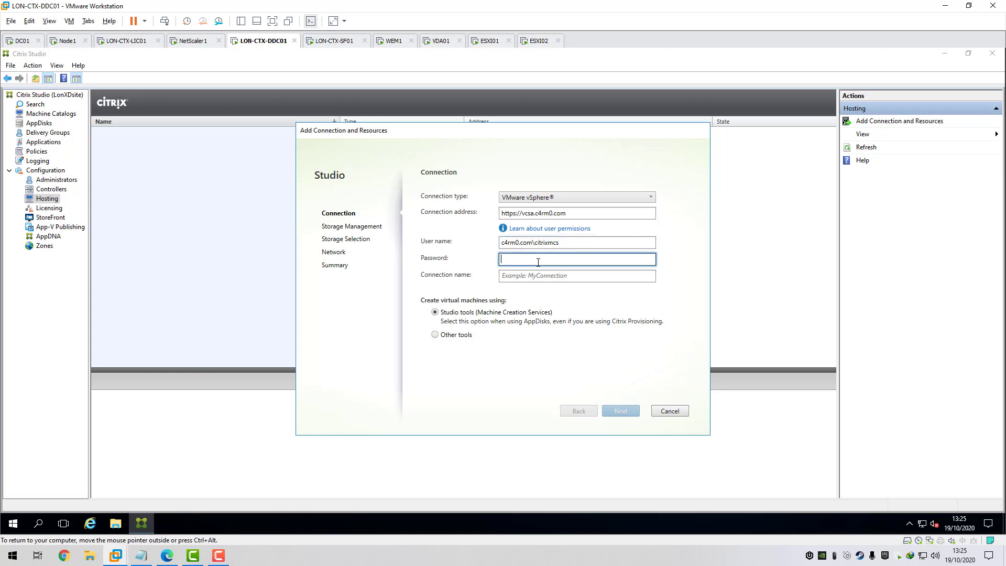
text(••••••••)
click(545, 277)
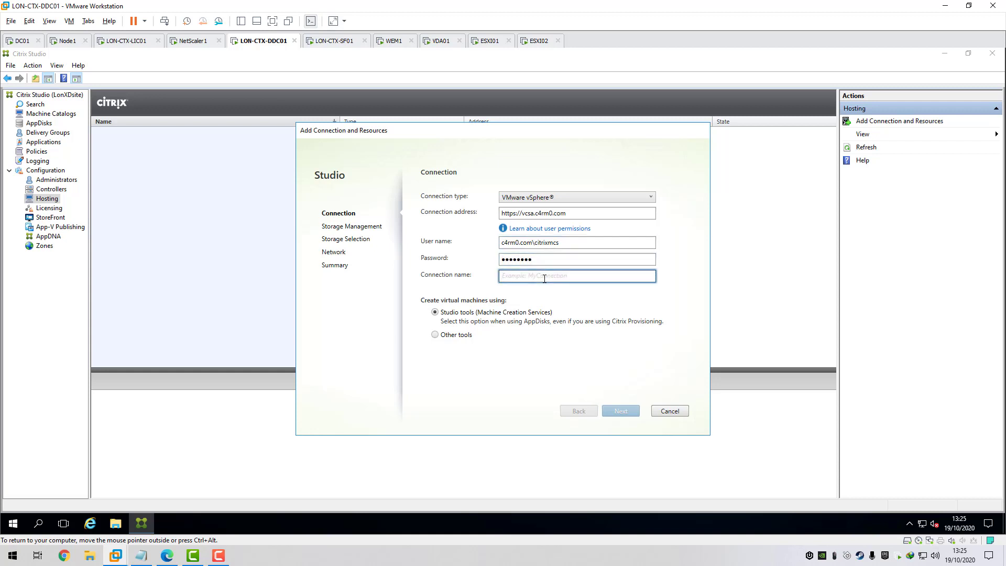
text(Vspher)
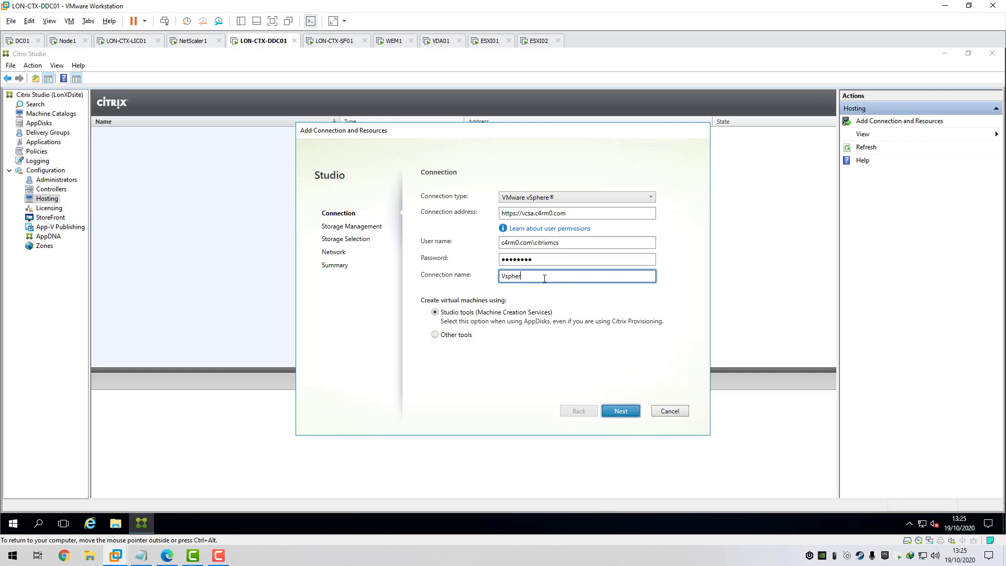
text(e Resources)
- Choose the c4rm0 cluster under c4rm0 > London, keep shared hypervisor storage, and continue to Storage Selection
click(630, 408)
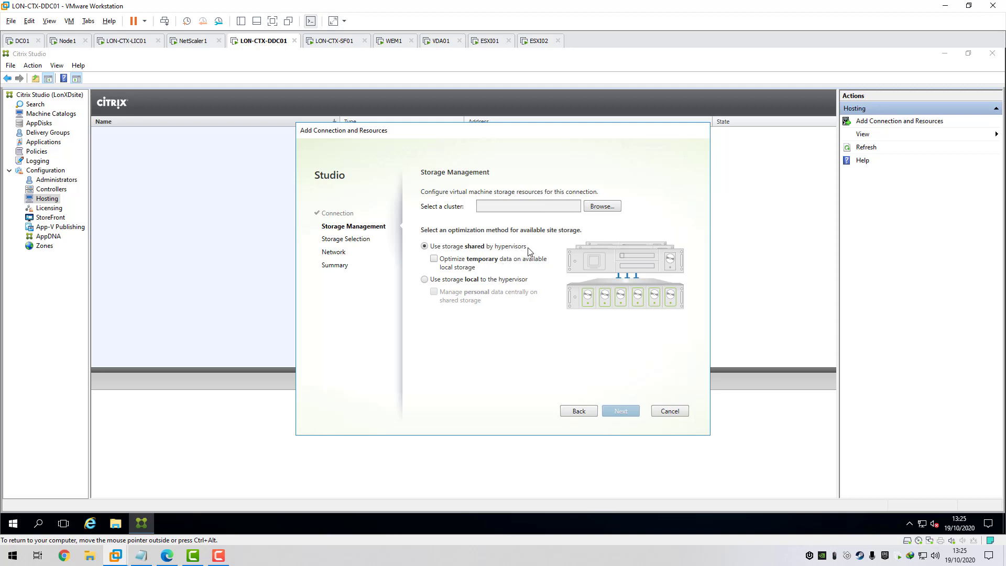
click(598, 208)
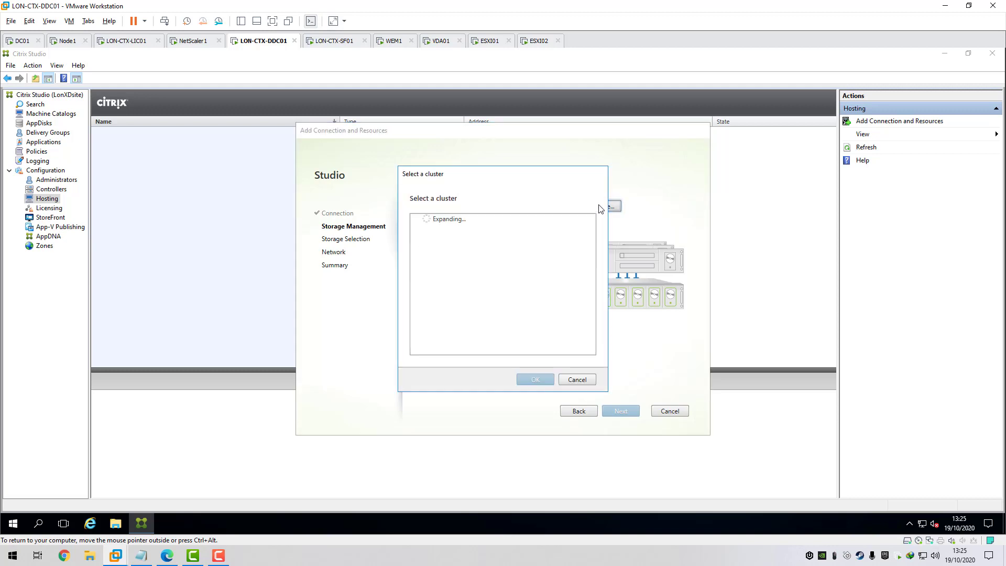
click(417, 218)
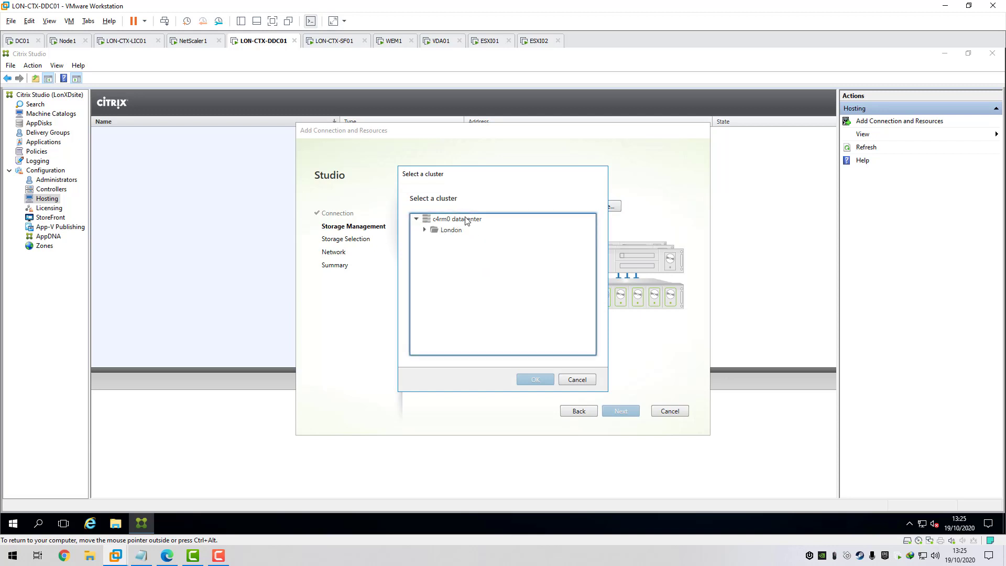
click(425, 230)
click(465, 242)
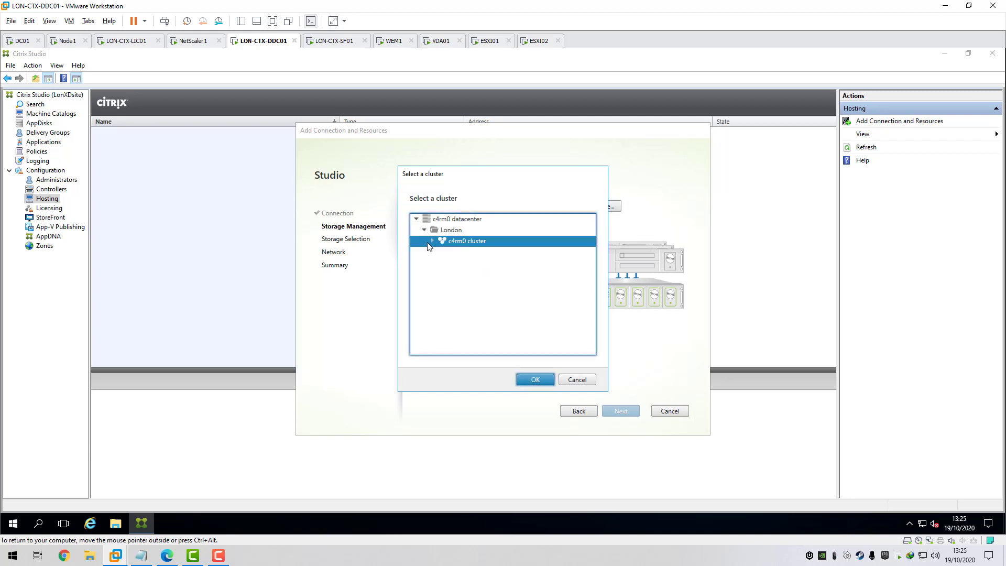
click(535, 379)
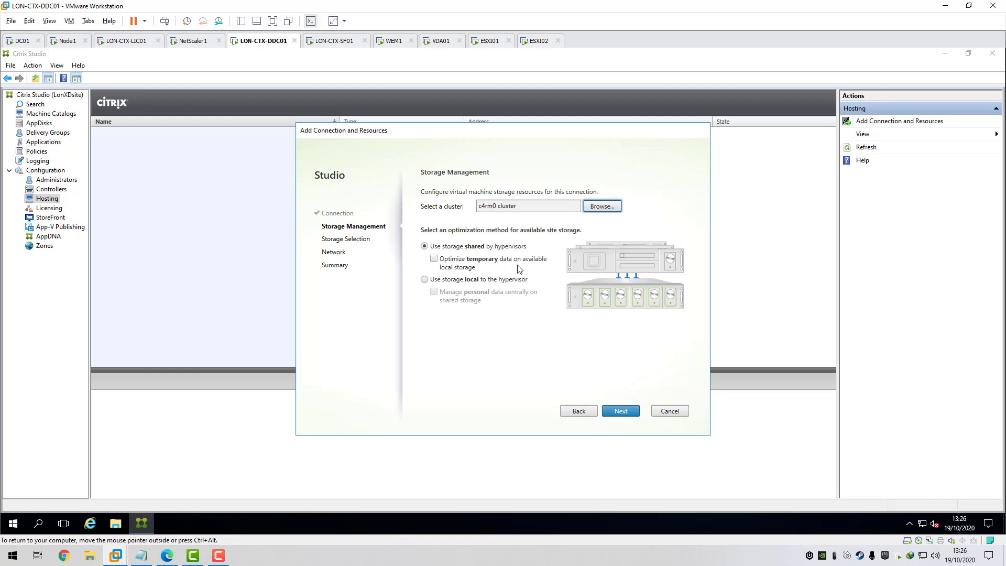
click(621, 411)
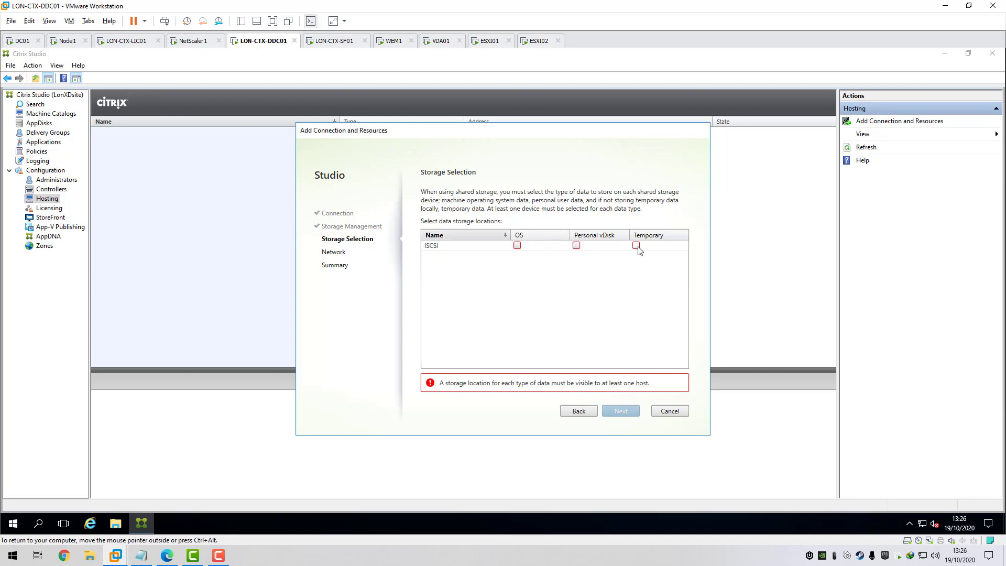
- Use the ISCSI datastore for OS, Personal vDisk and Temporary data, then continue to Network
click(577, 246)
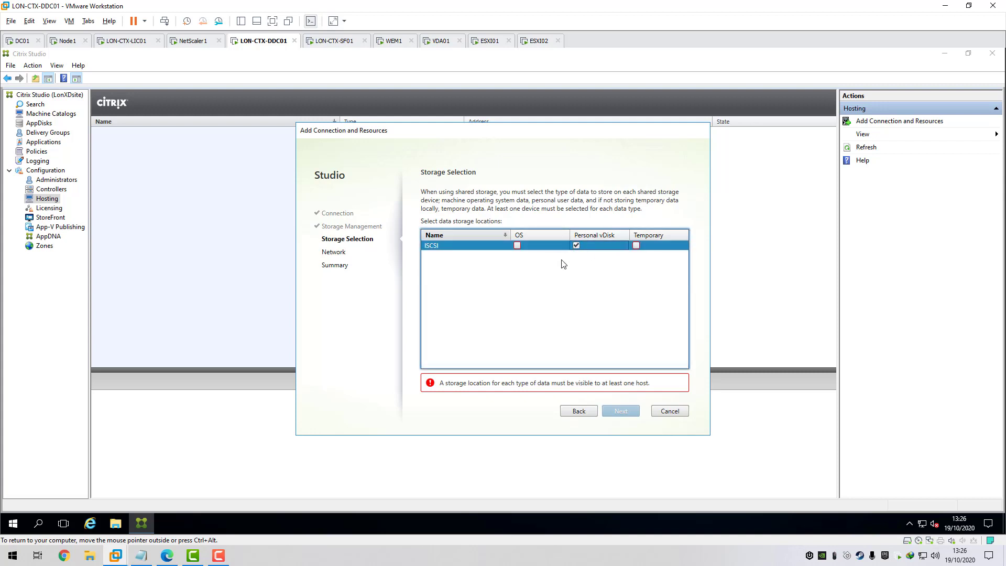
click(636, 246)
click(517, 246)
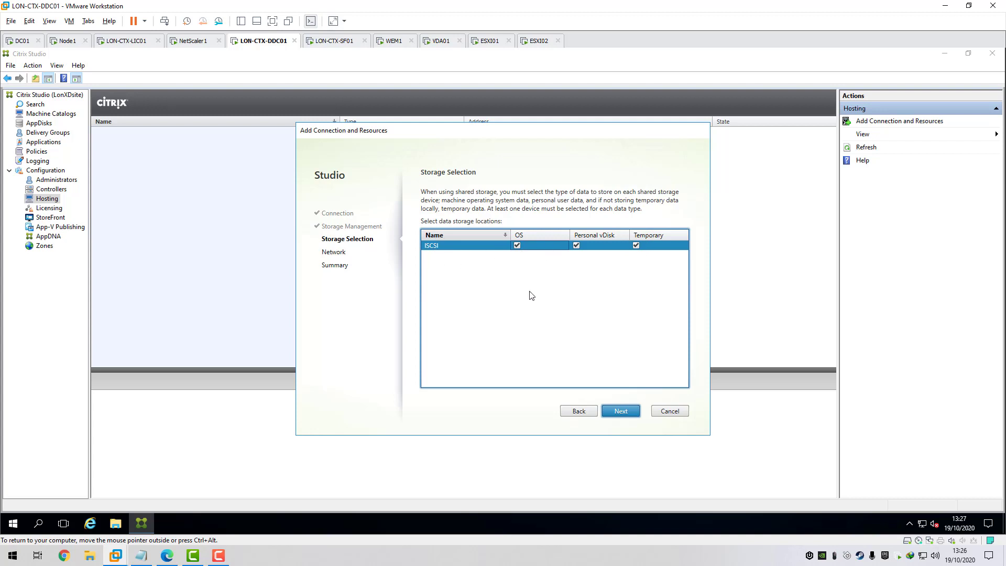
click(620, 411)
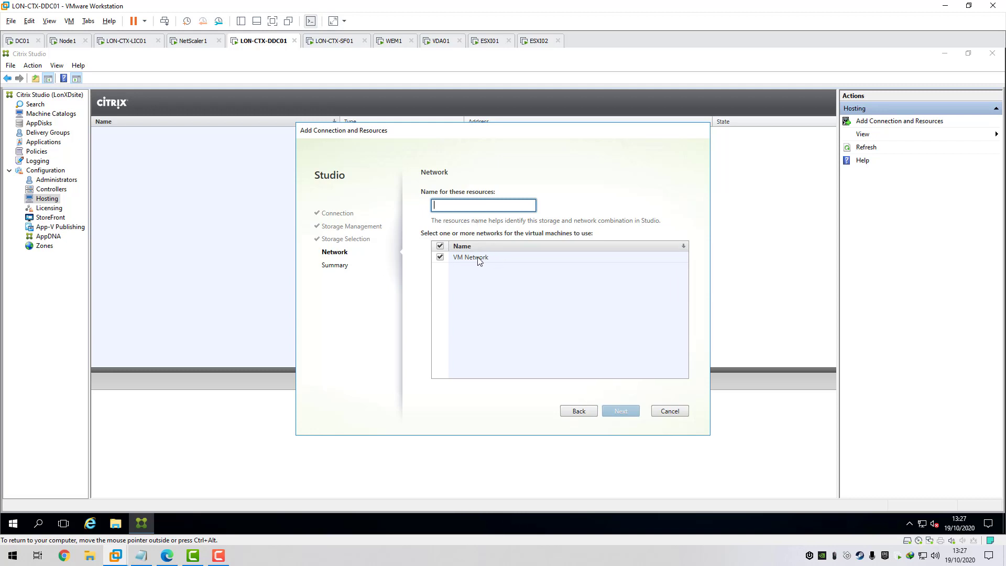
- Name the resources SBC with VM Network kept, and finish the wizard from the Summary page
click(464, 203)
text(SBC)
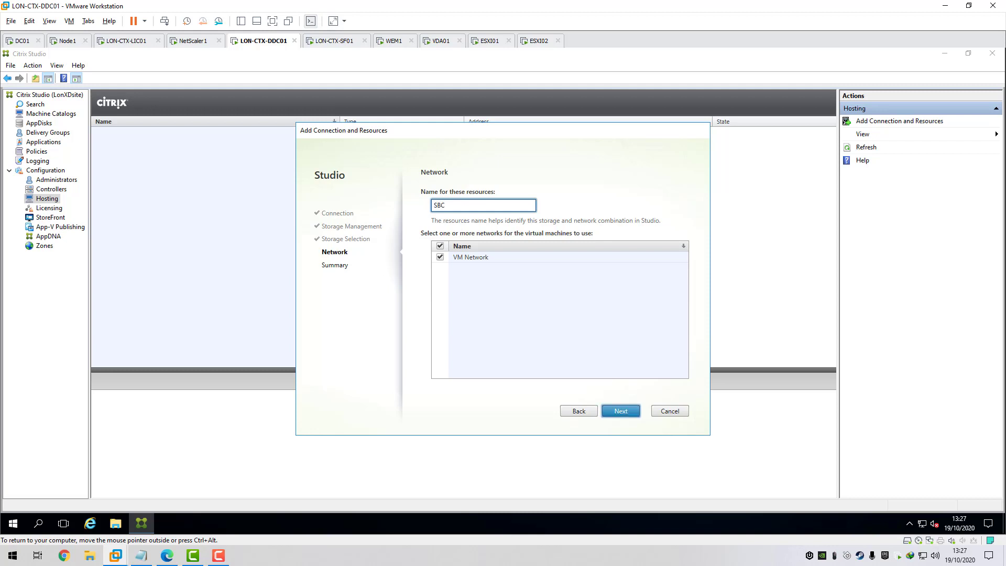
click(619, 410)
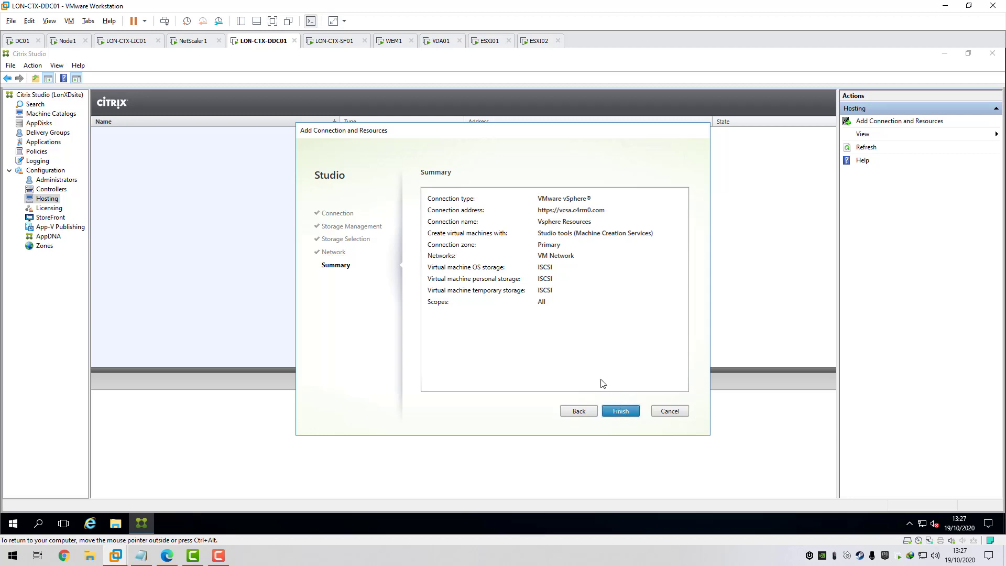
key(Return)
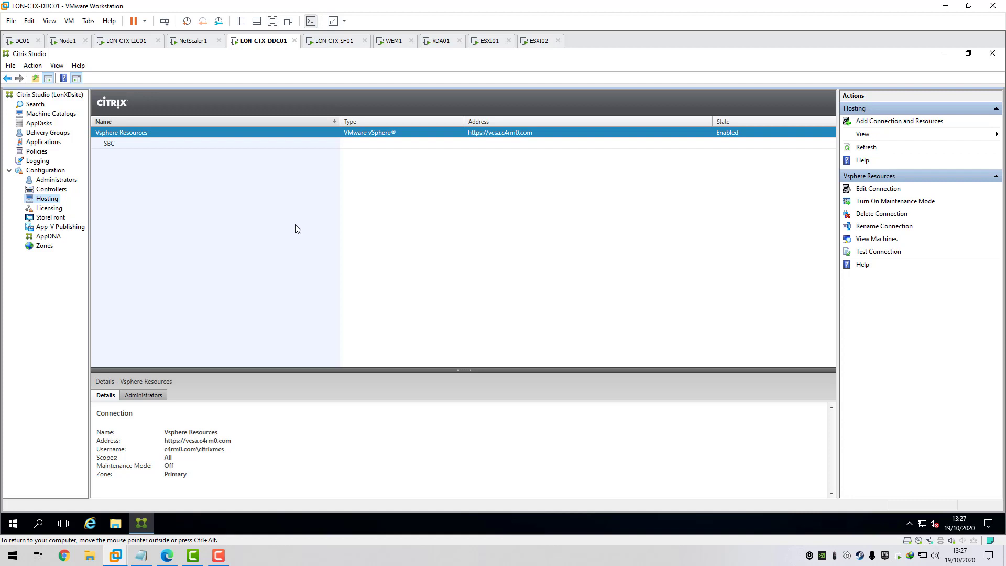
- Run Test Connection on Vsphere Resources, review the detailed report, and close the test results
click(126, 143)
click(128, 134)
click(870, 252)
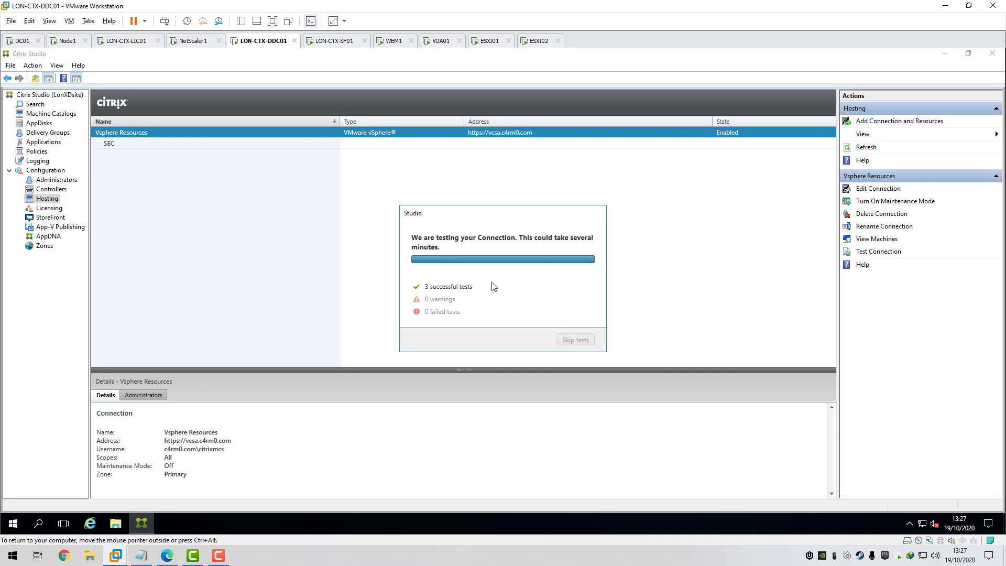
click(528, 331)
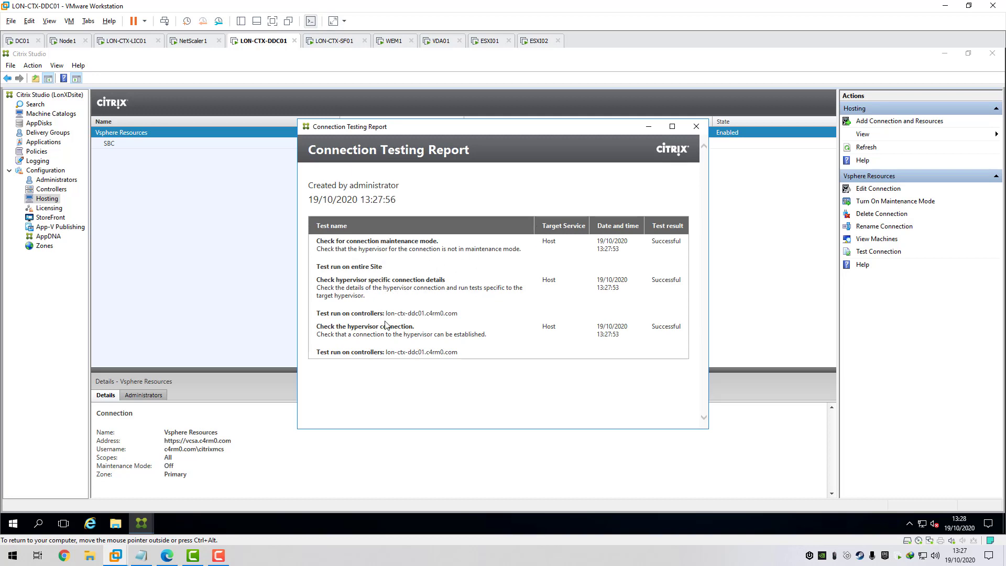
drag(459, 354, 694, 131)
click(694, 128)
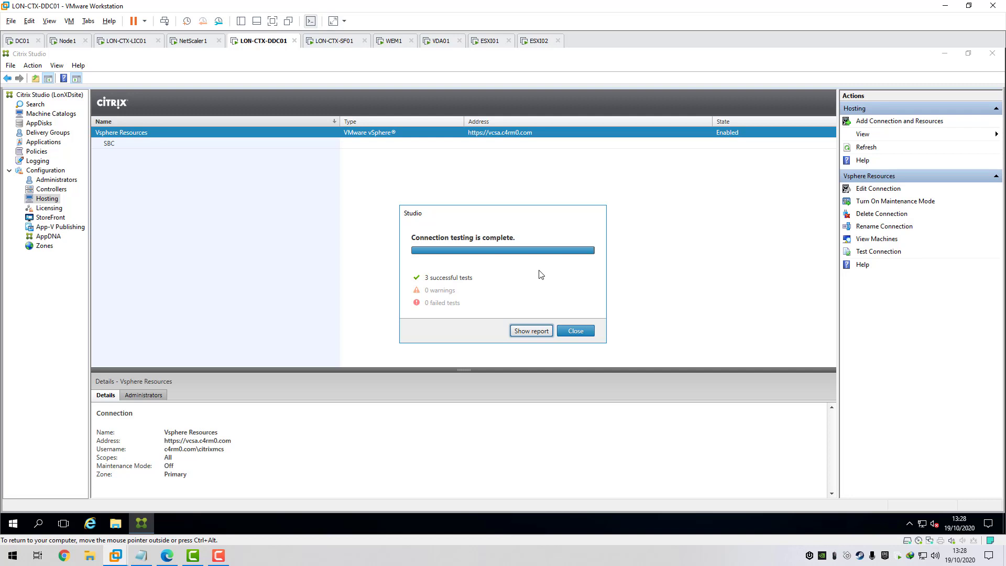
click(582, 336)
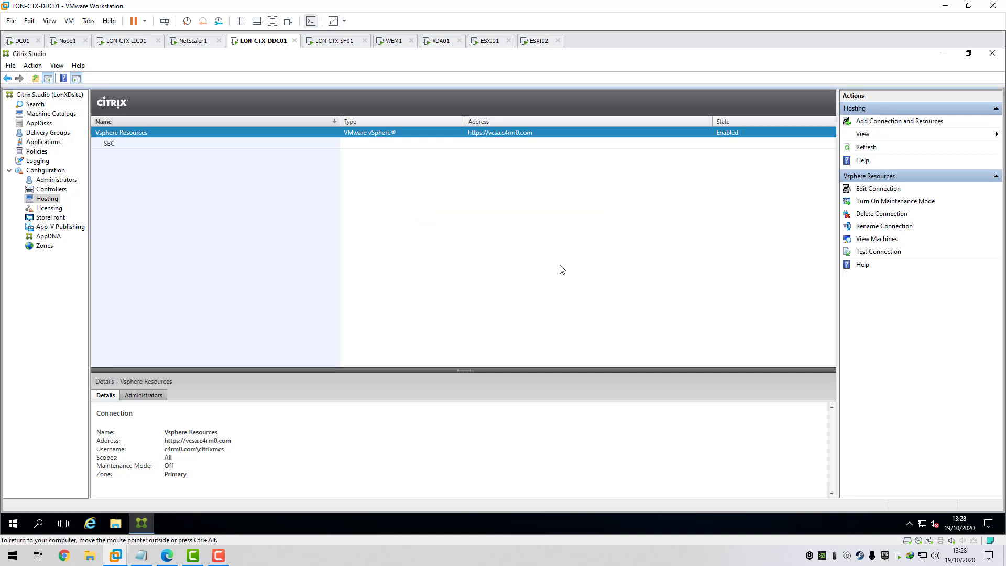
click(118, 145)
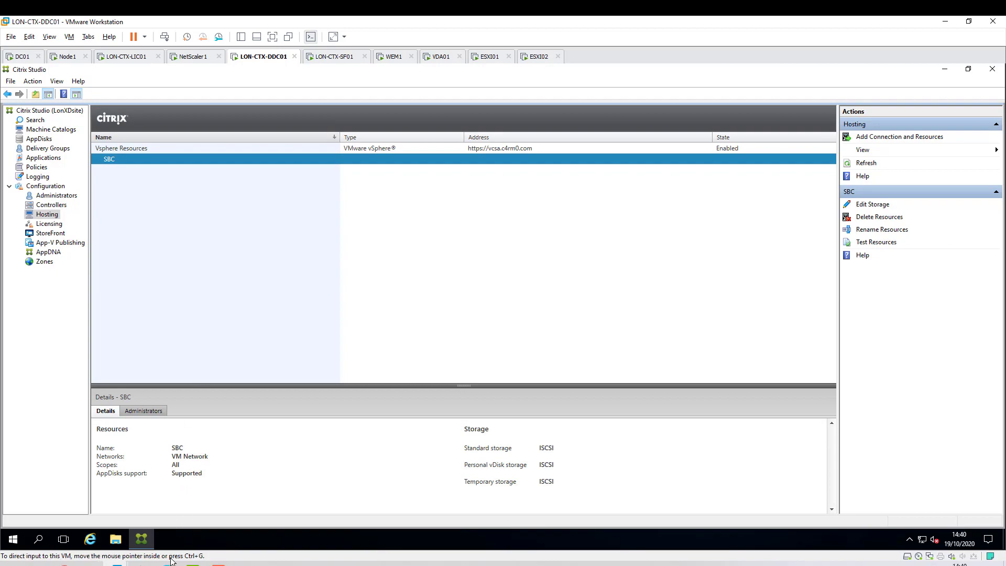
- Switch to the Edge window showing the Azure portal's App registrations page
click(172, 556)
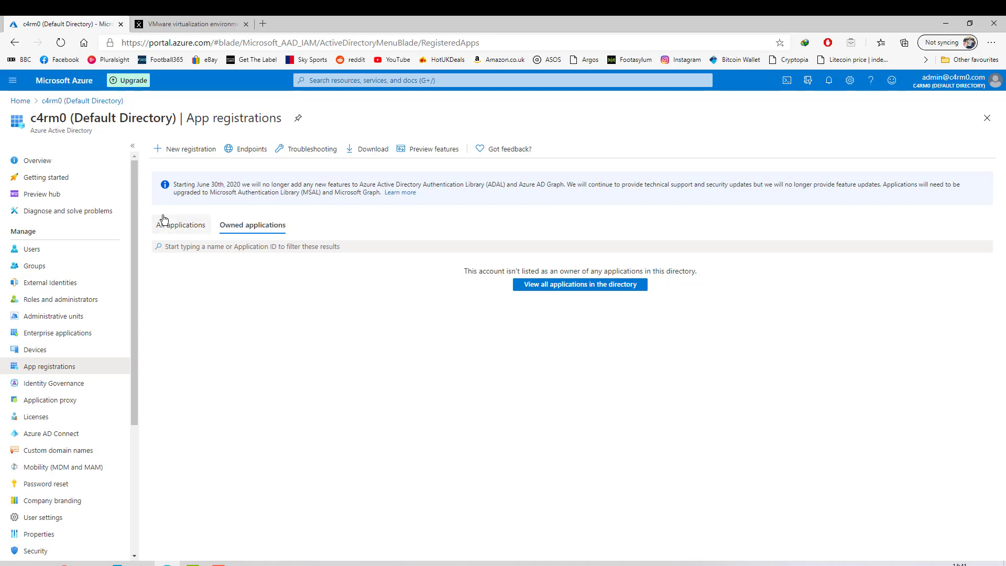
- Browse the directory's 30 users, then go back to the portal Home and expand the portal menu
click(32, 250)
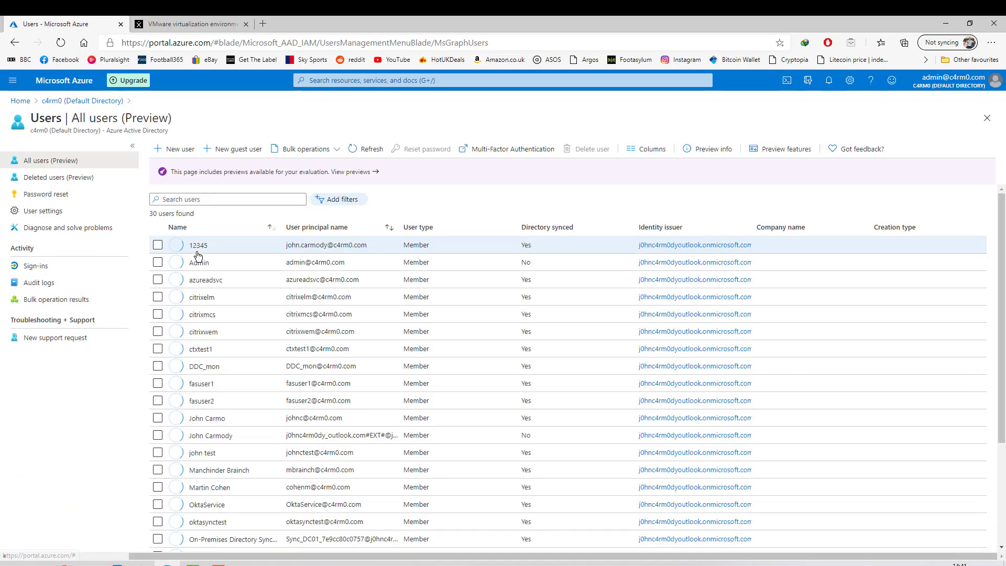
scroll(287, 273, down, 1)
scroll(346, 325, down, 1)
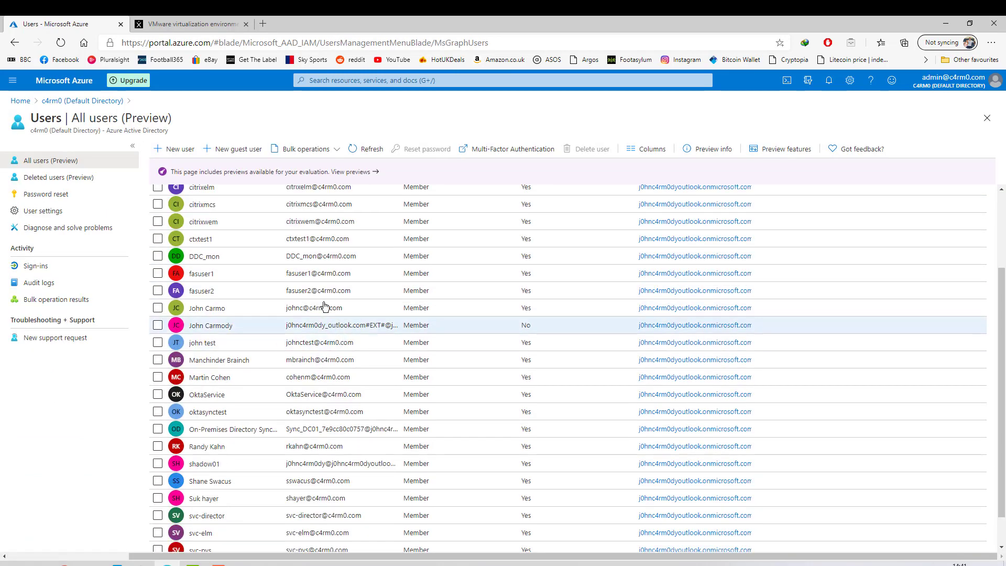
scroll(317, 279, up, 2)
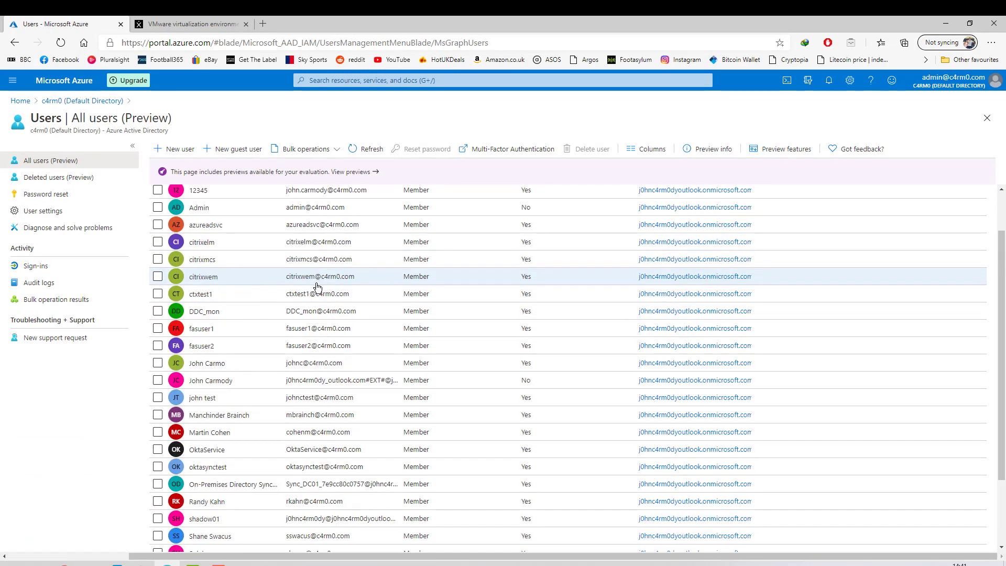
click(21, 101)
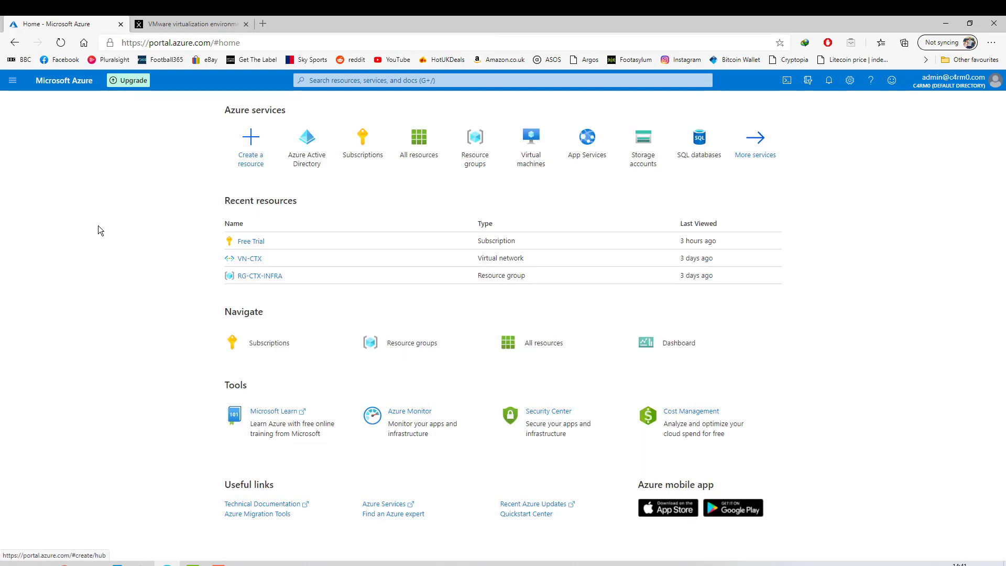
click(13, 81)
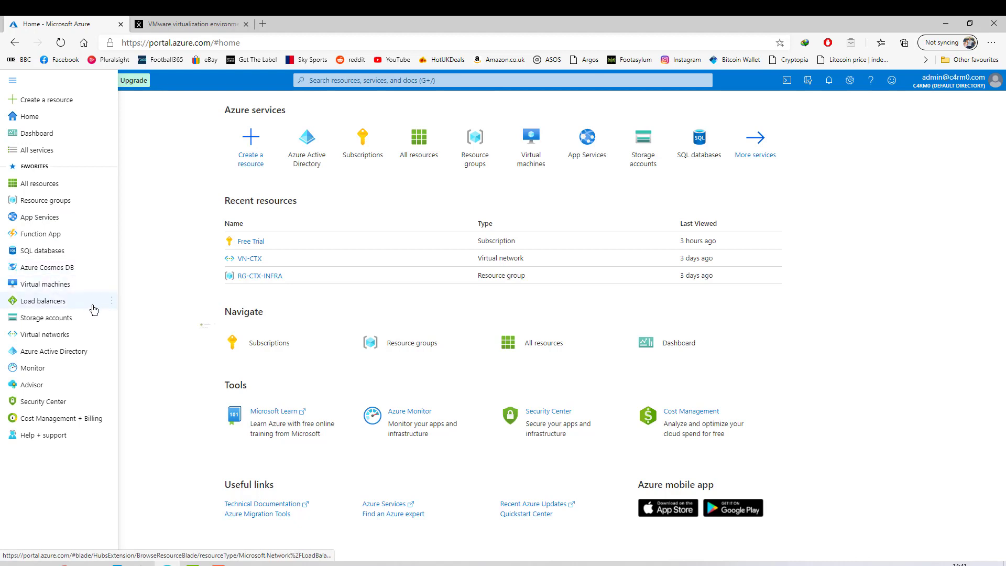
mouse_move(91, 309)
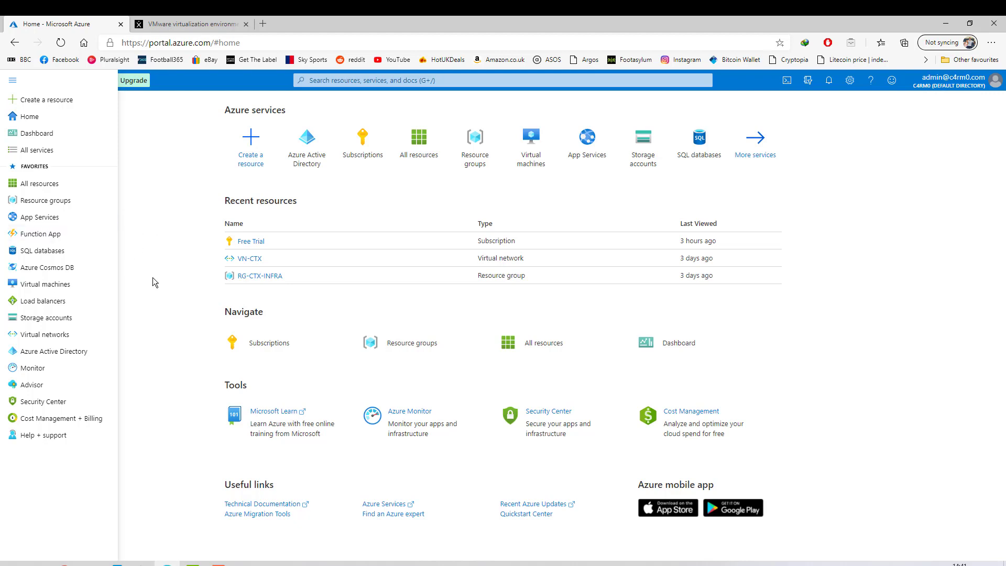
- Under Azure Active Directory App registrations, register a new single-tenant app named 'Citrix-XD'
click(44, 355)
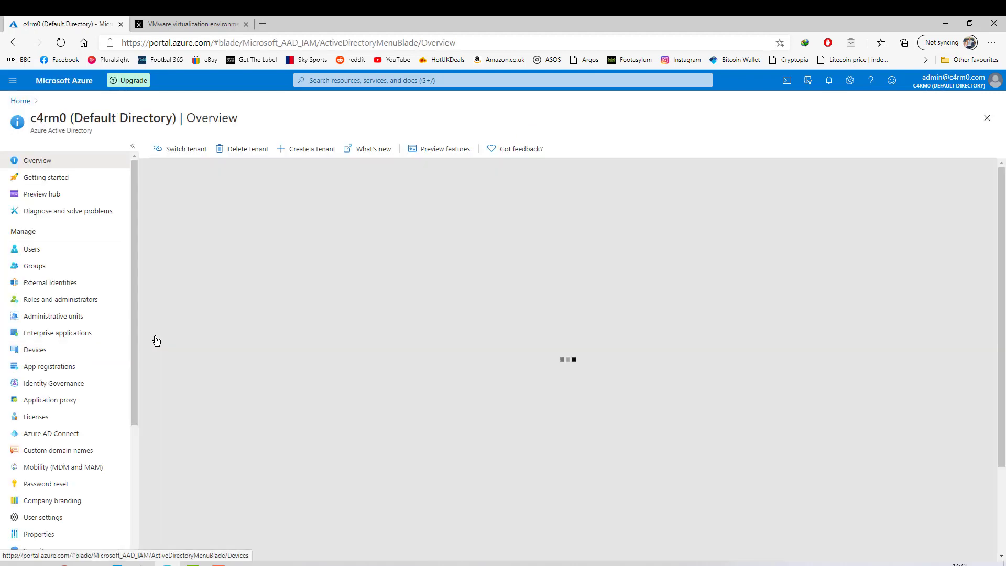
click(42, 367)
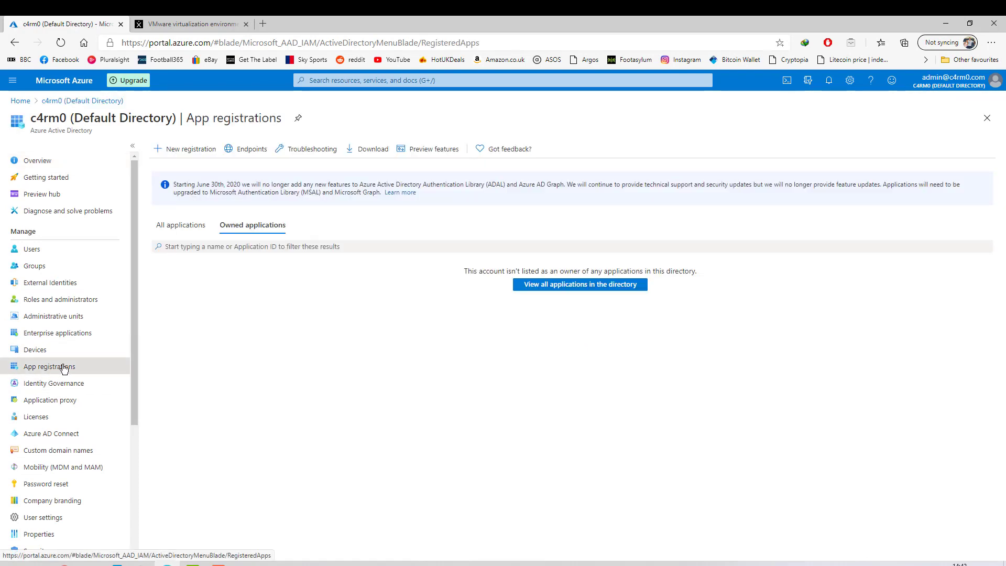
click(189, 150)
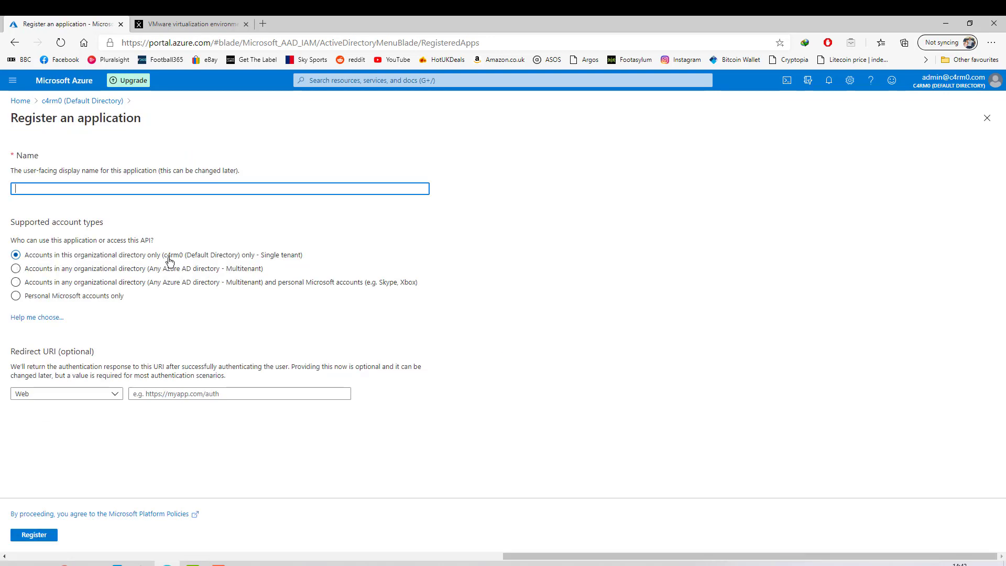
text(Citrix-XD)
click(35, 535)
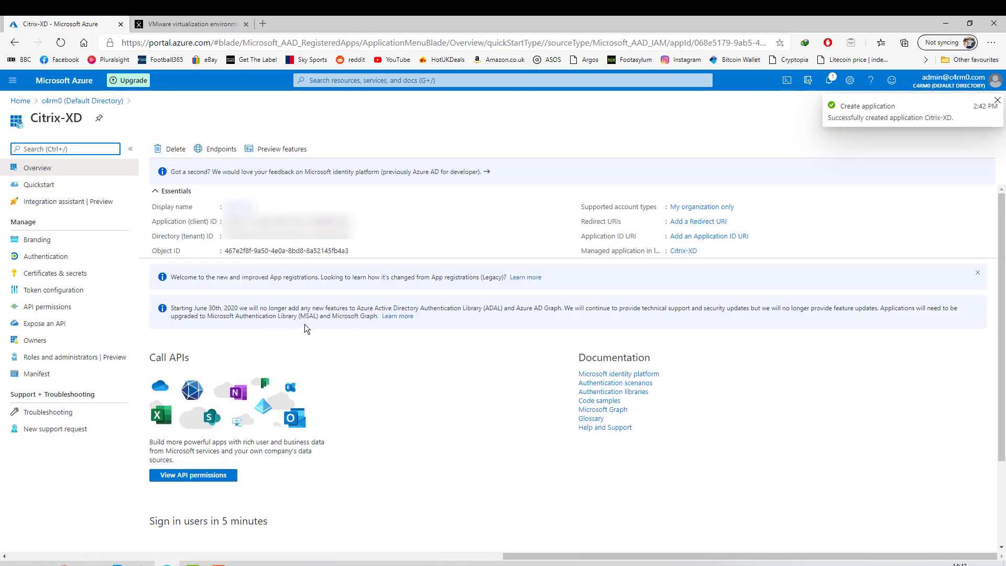
click(997, 100)
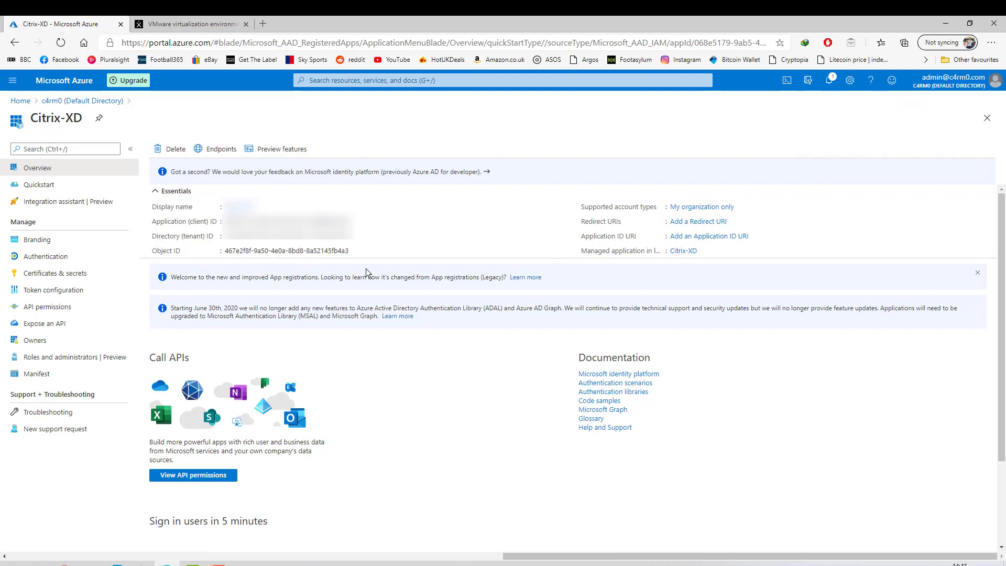
- Add a never-expiring client secret named 'Client Secret Citrix' to the Citrix-XD app
click(71, 274)
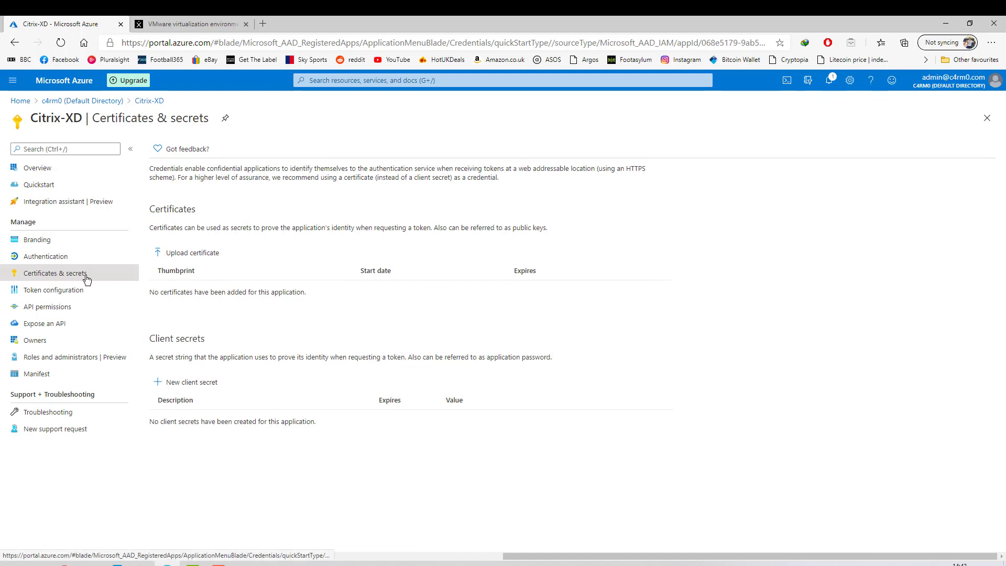
click(197, 386)
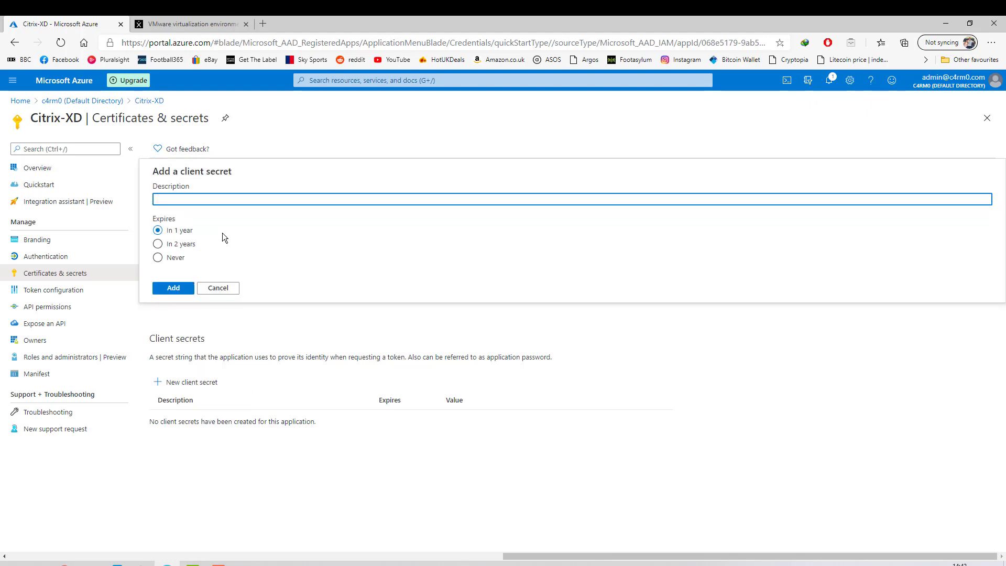
text(Client Secret Citrix)
click(175, 258)
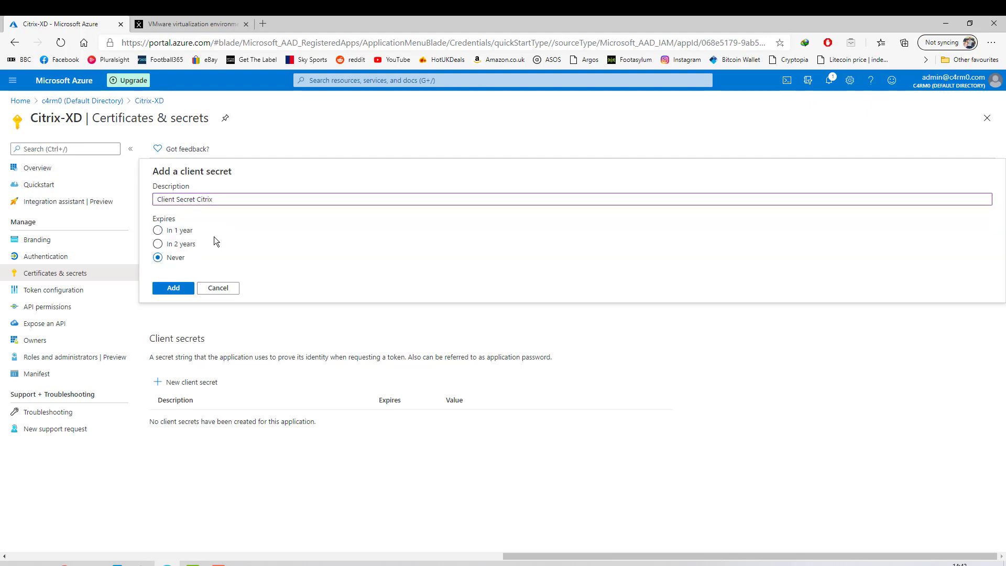
click(172, 288)
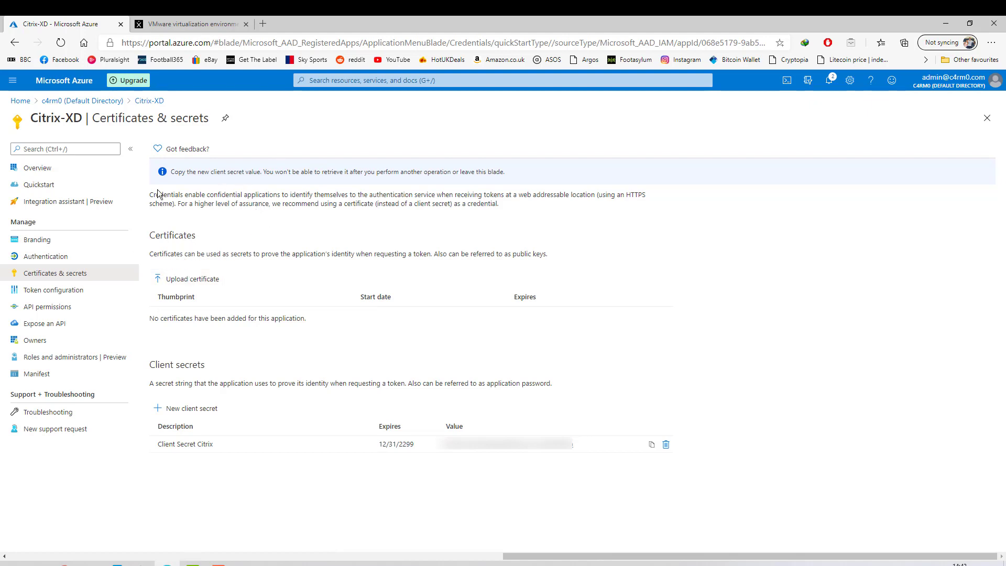
click(13, 82)
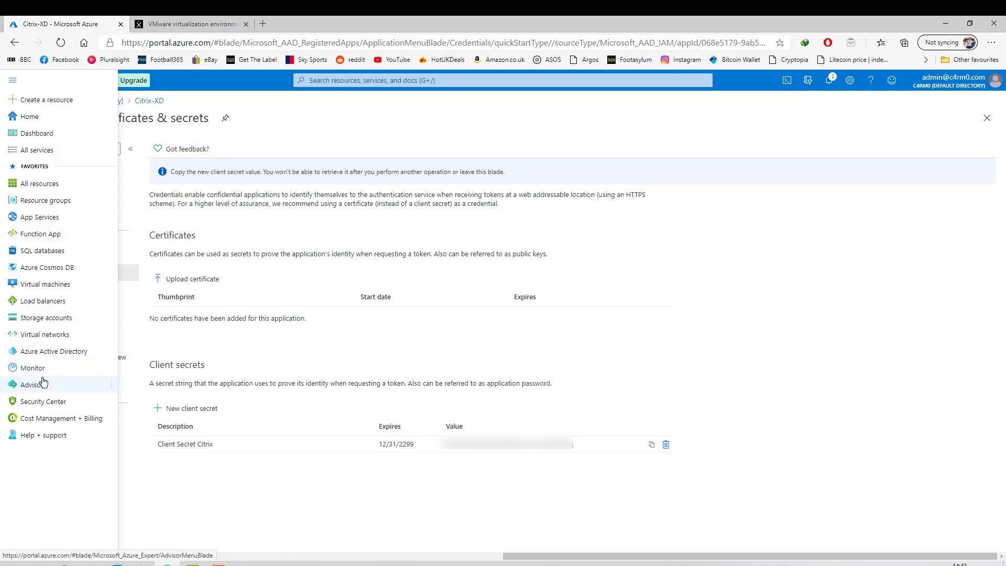
- Go through Subscriptions to the Free Trial subscription's Access control (IAM) page
click(340, 81)
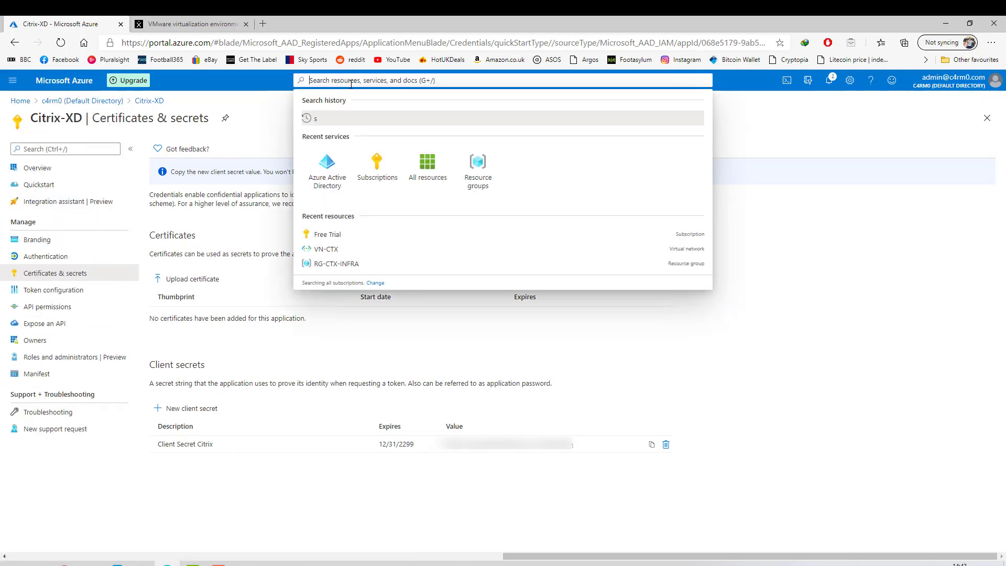
click(375, 189)
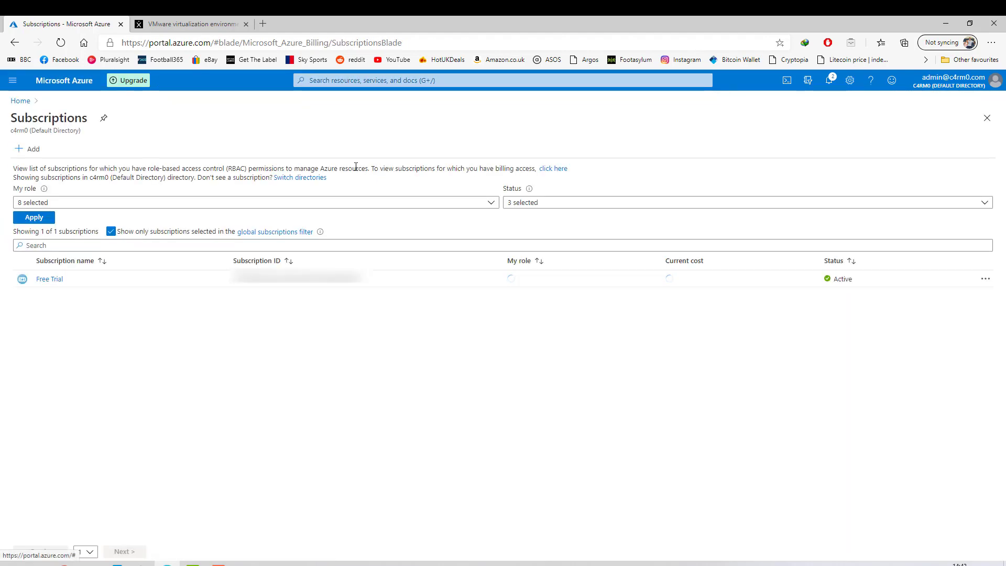
click(50, 280)
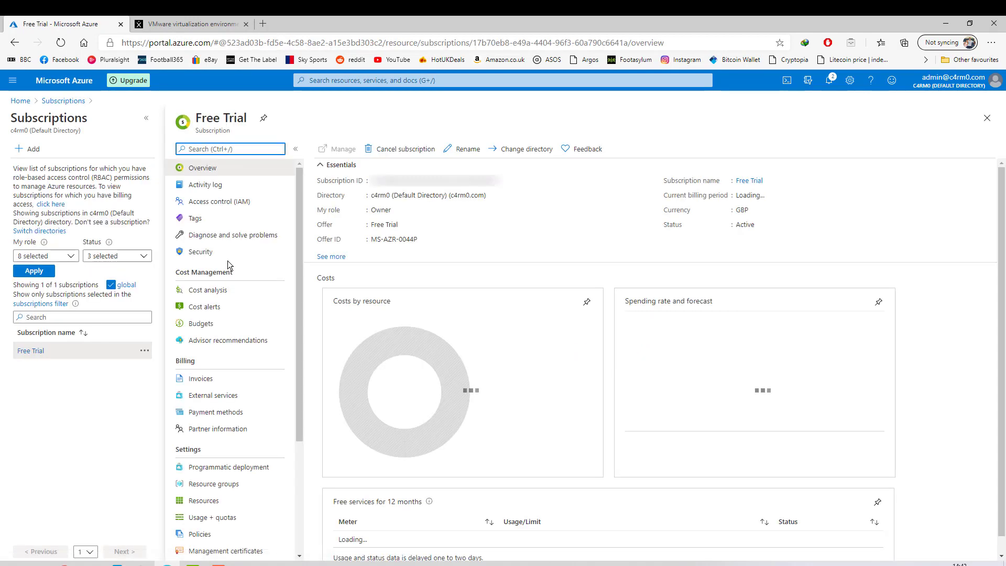
click(229, 203)
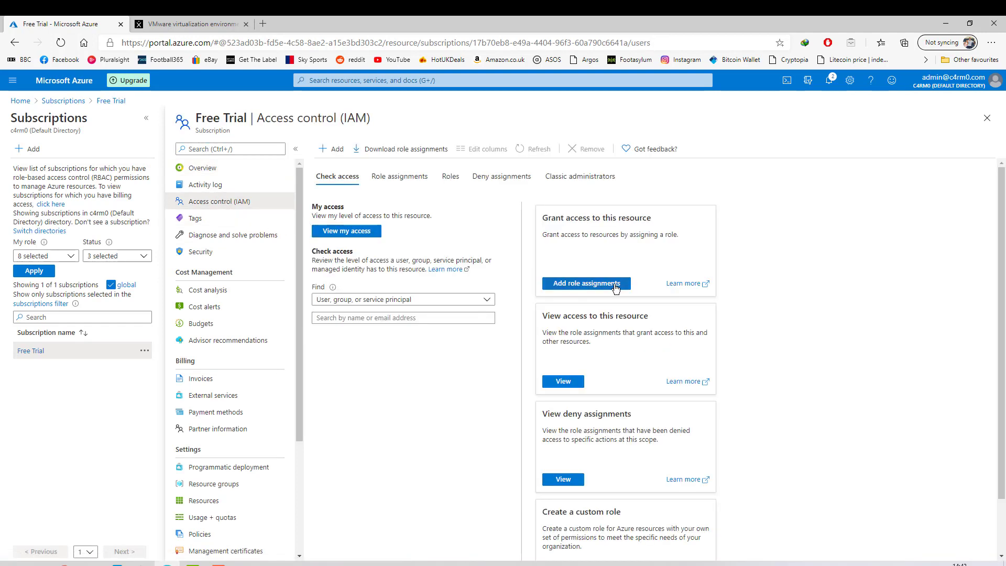
- Assign the Contributor role on Free Trial to the Citrix-XD app and save
click(583, 285)
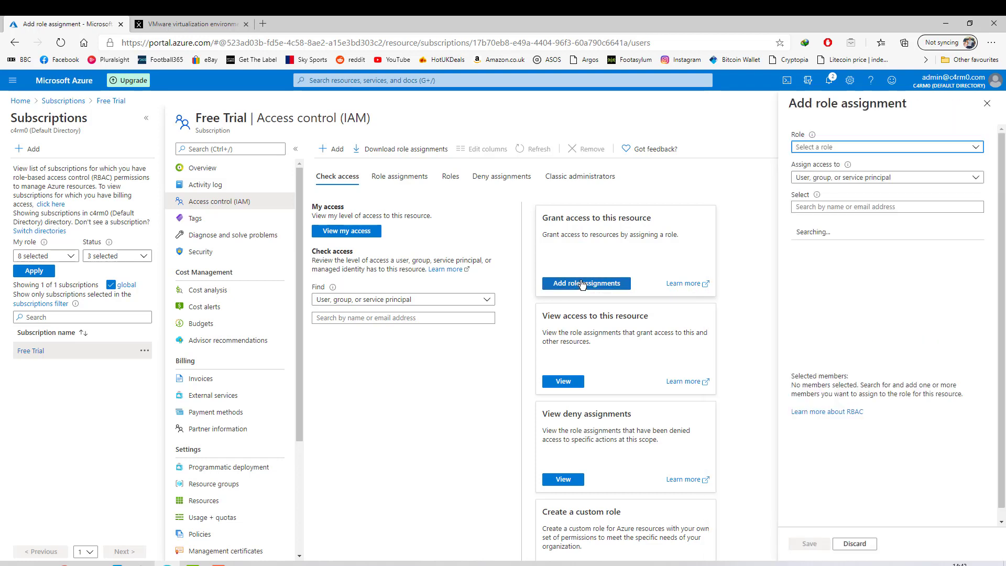
click(975, 147)
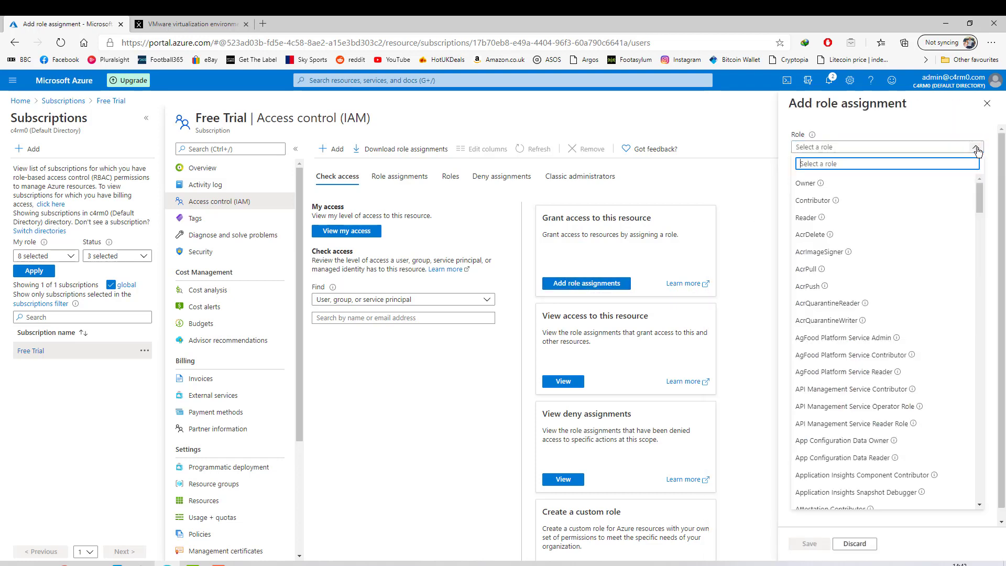
click(817, 206)
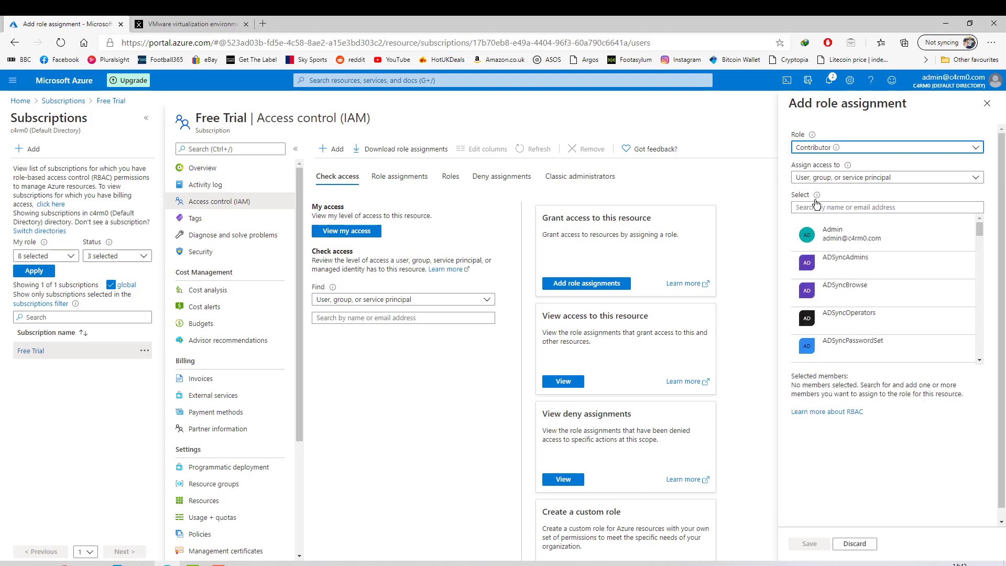
click(831, 207)
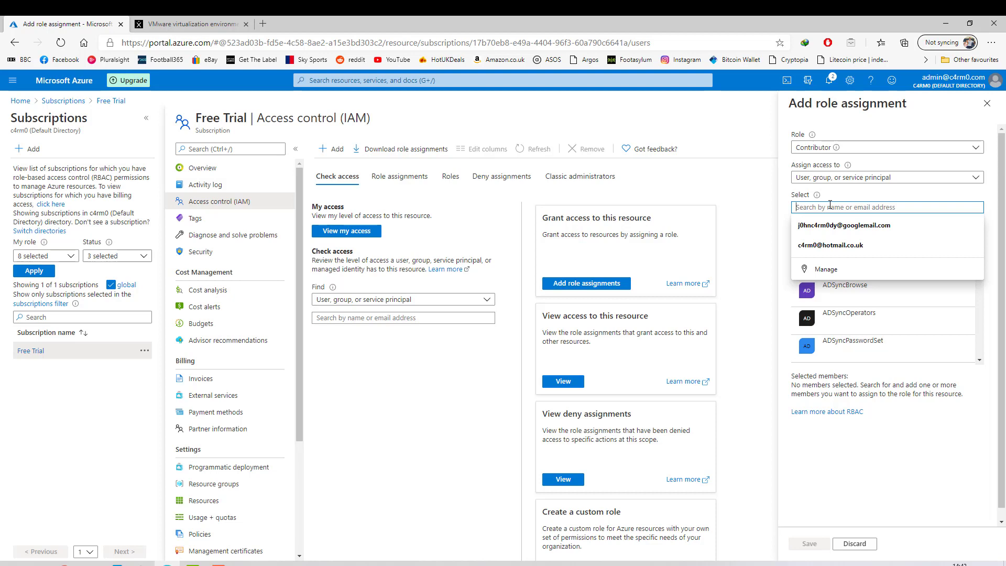
text(citrix)
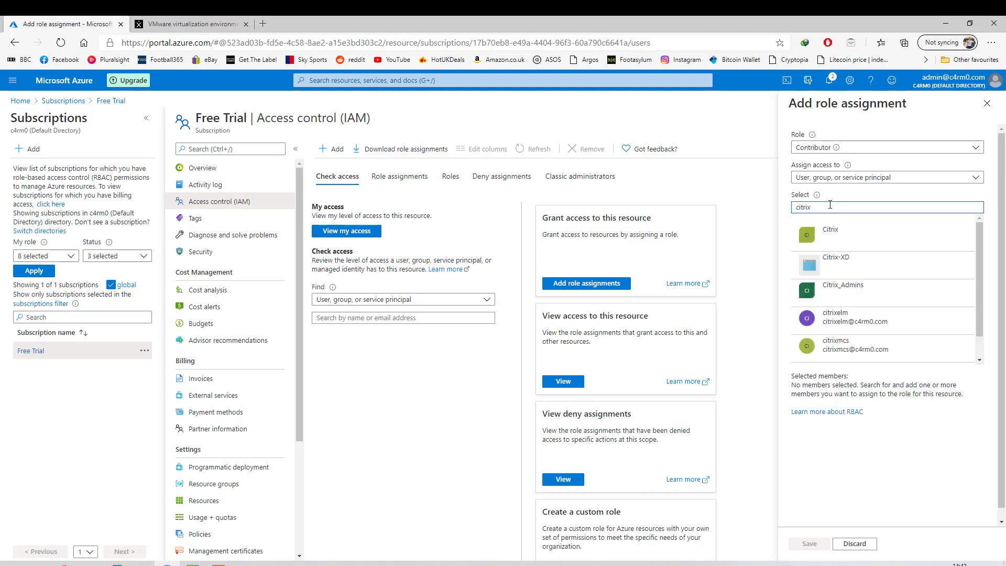
click(843, 262)
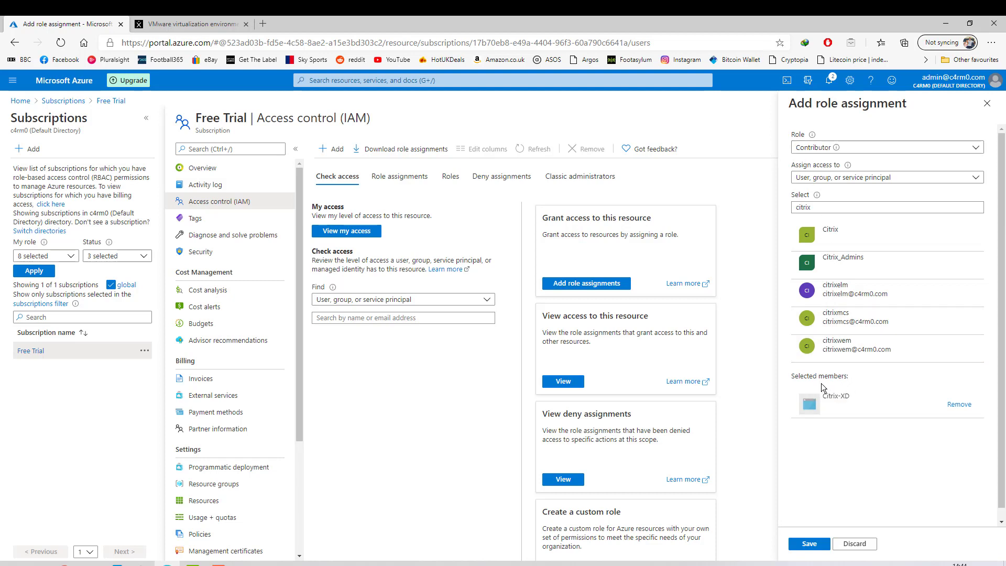
click(810, 543)
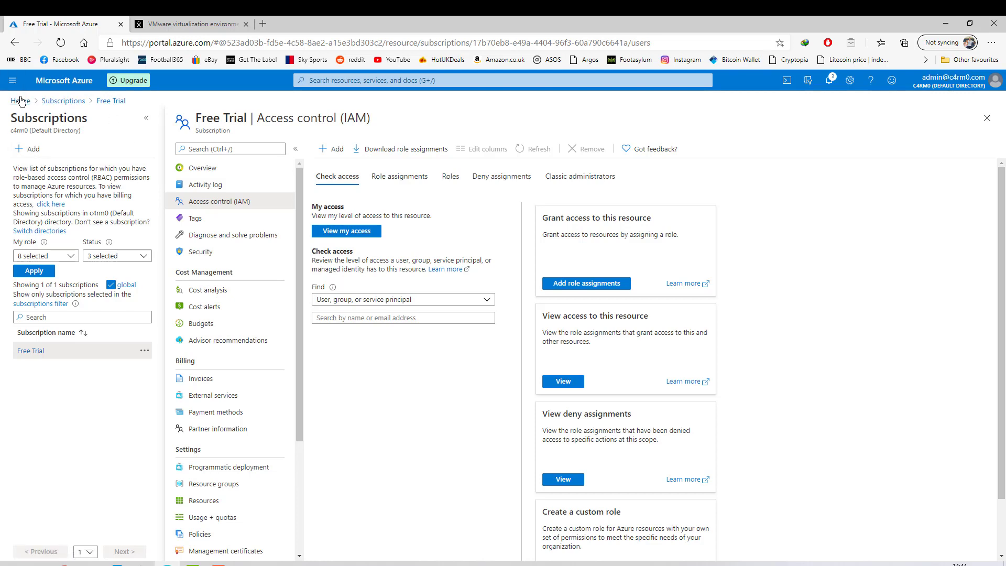
click(13, 81)
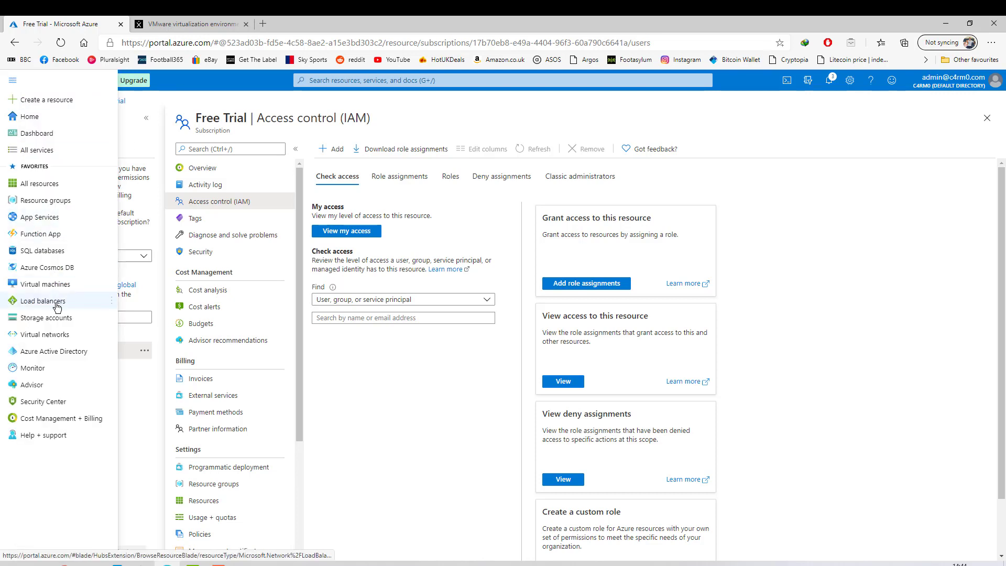
- Navigate through Azure Active Directory App registrations to Citrix-XD's Certificates & secrets page
click(48, 350)
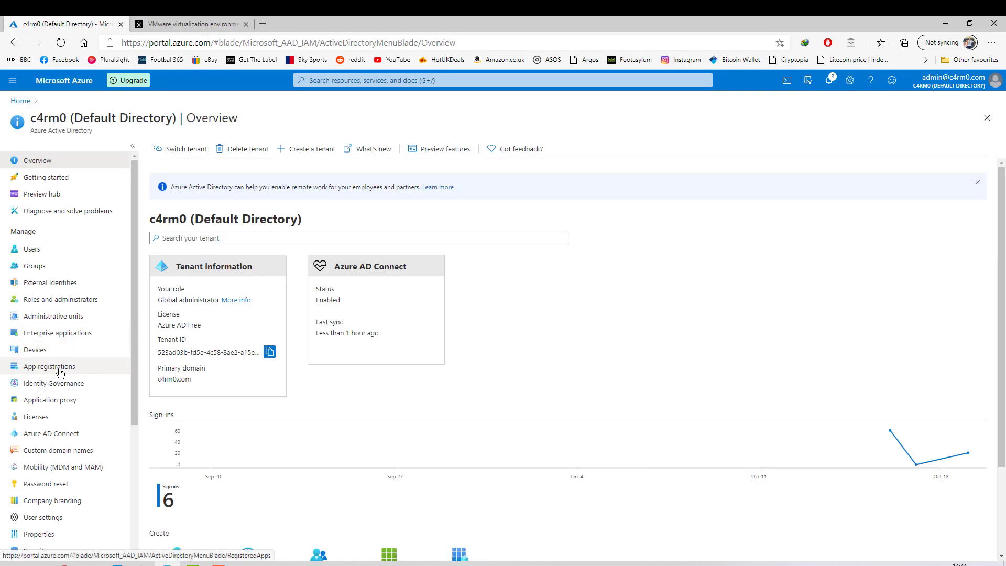
click(59, 371)
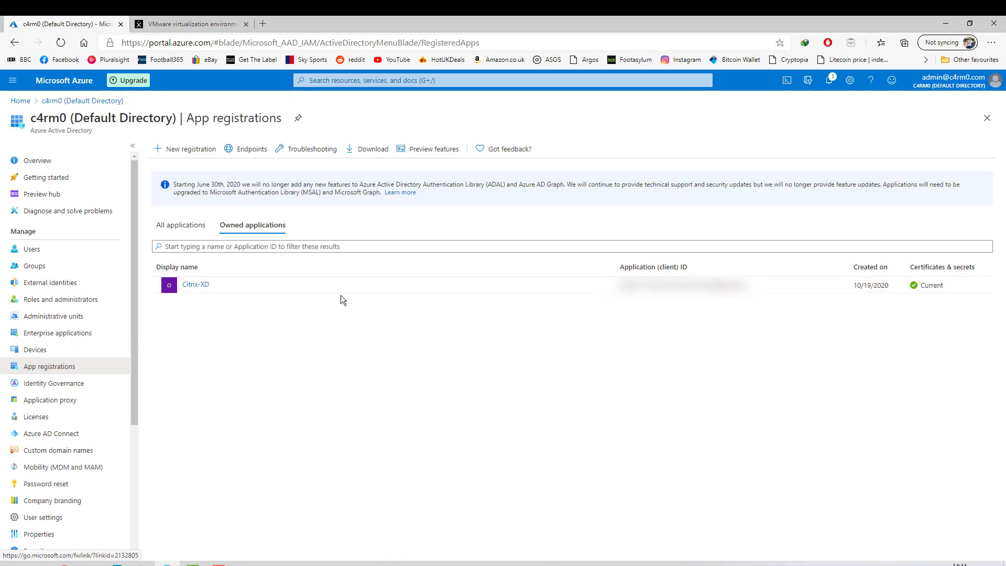
click(194, 285)
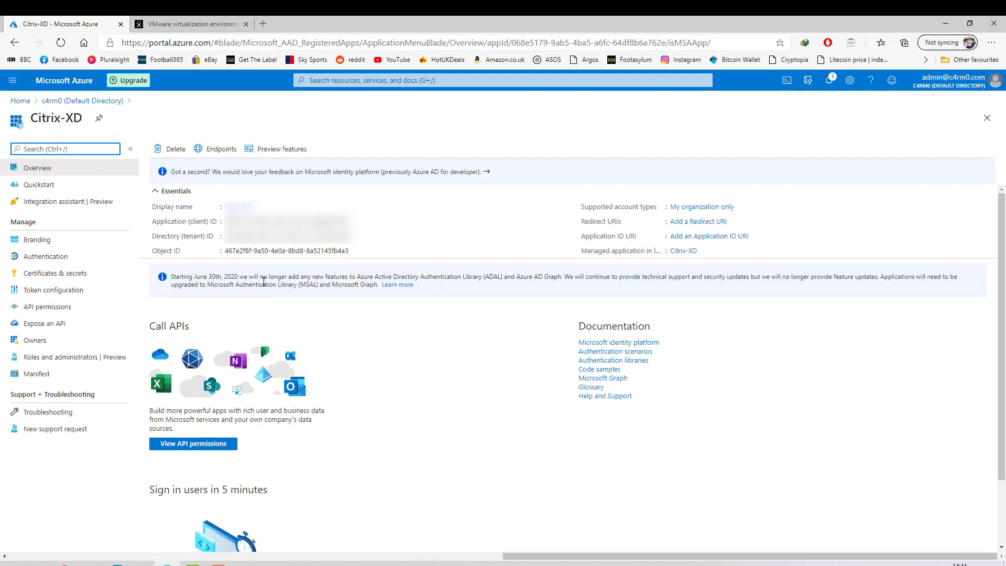
mouse_move(357, 235)
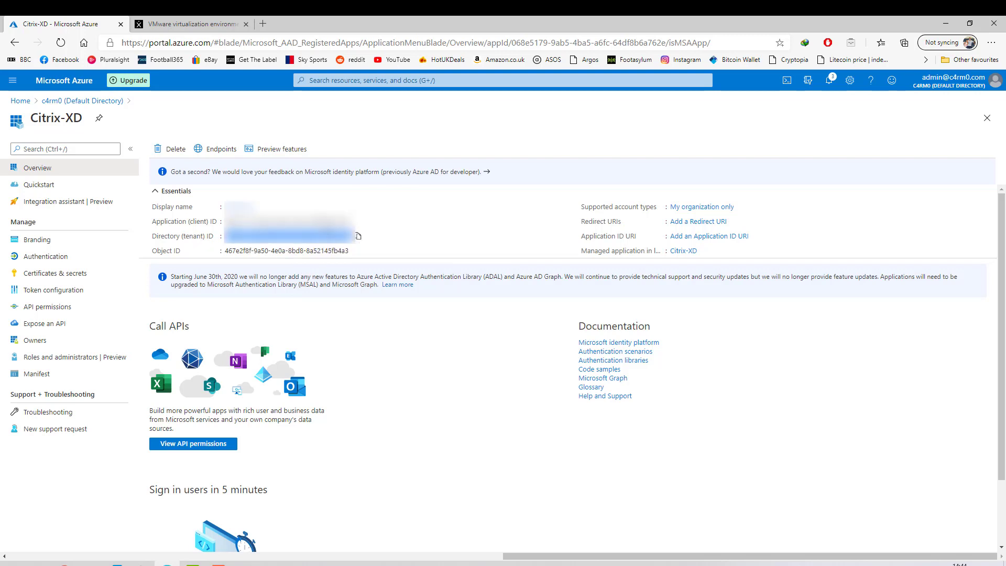
click(72, 273)
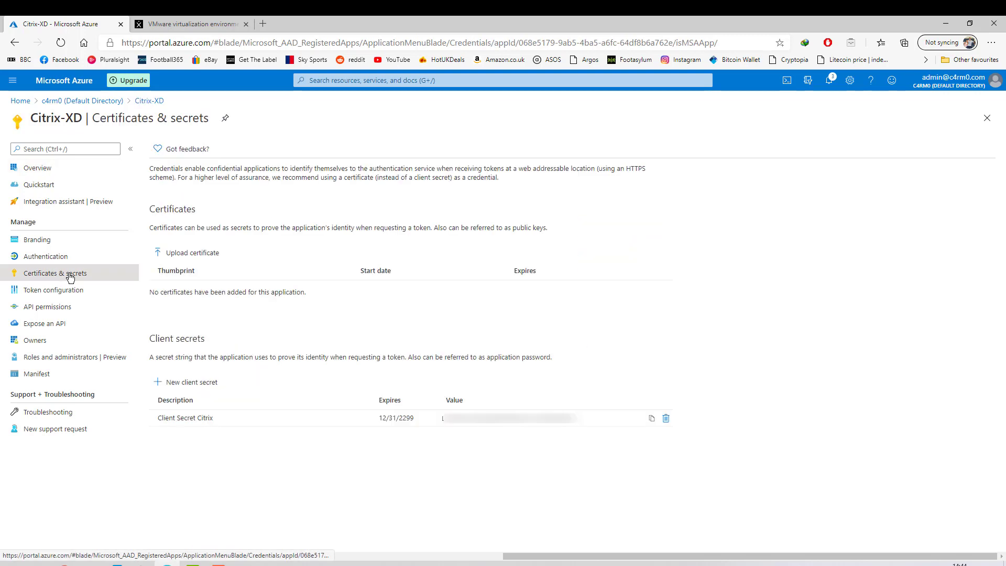
- Select the client secret value, then bring the LON-CTX-DDC01 virtual machine forward
drag(578, 419, 441, 419)
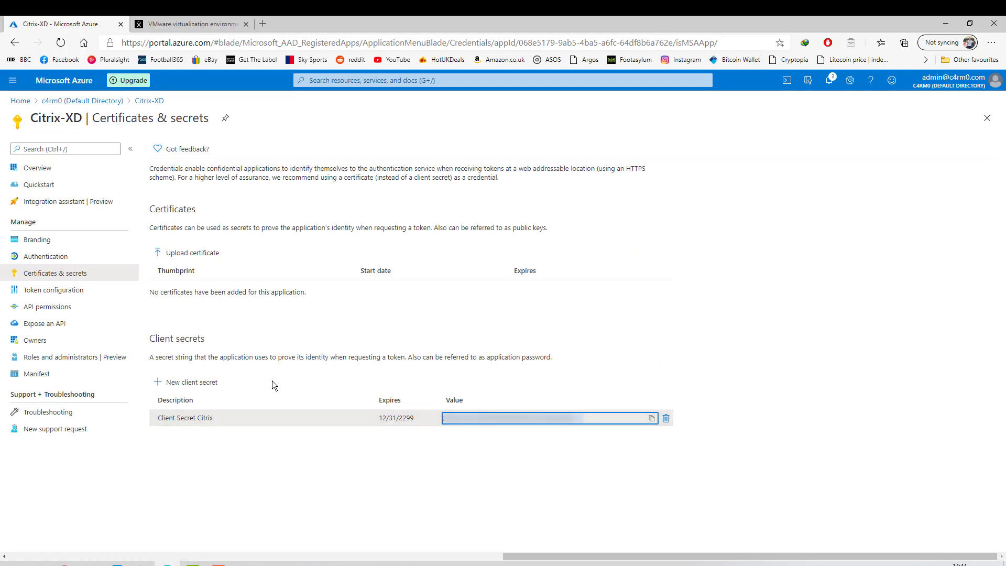
click(117, 563)
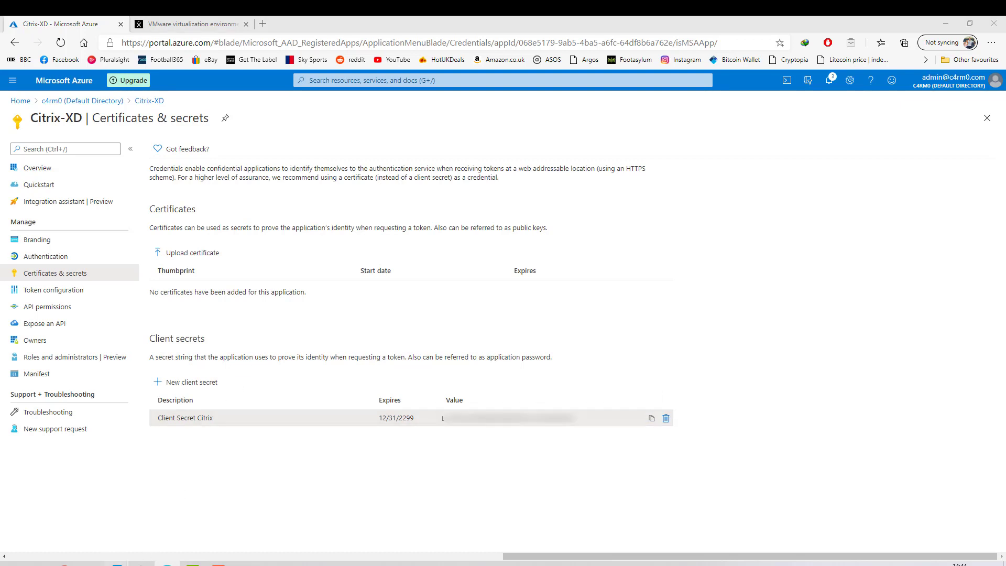
click(466, 514)
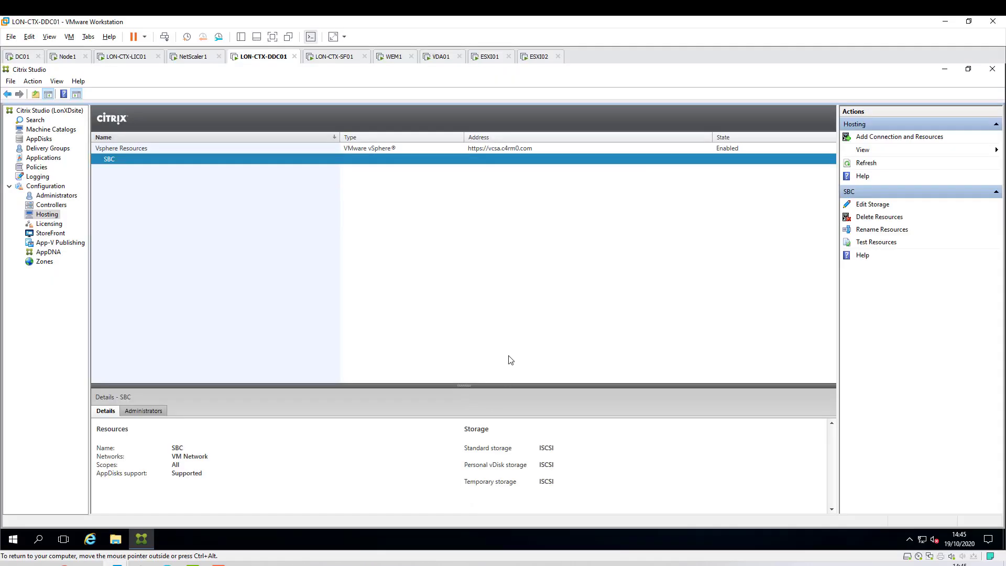
- On the VM desktop, launch a blank Notepad via Run with 'notepad', then return to Edge
right_click(244, 539)
click(269, 469)
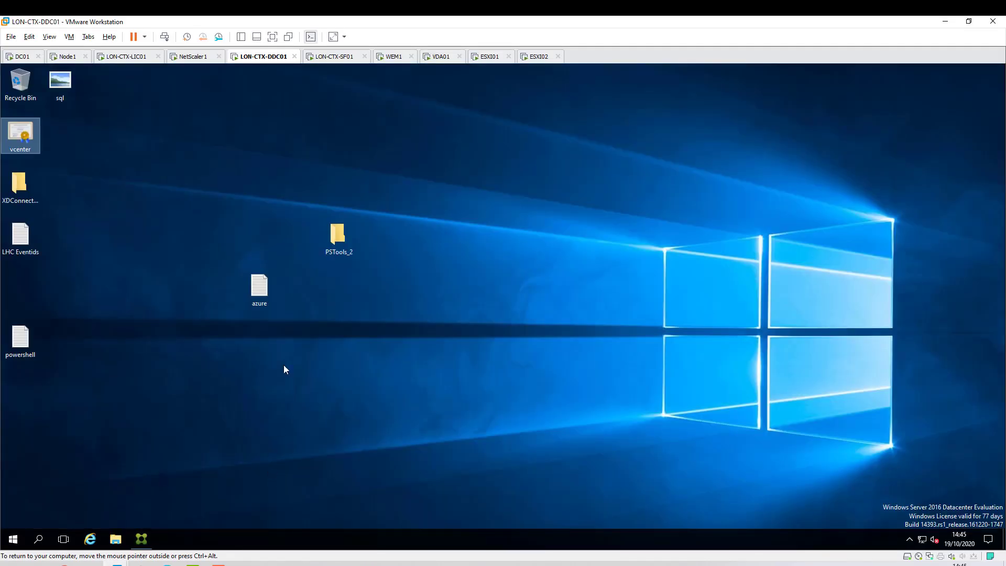
right_click(13, 540)
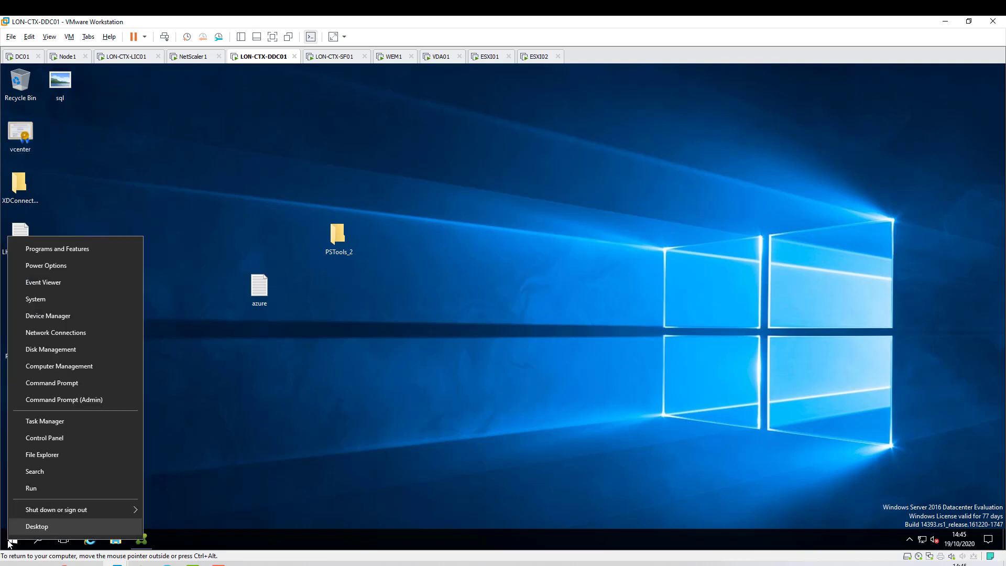
click(45, 491)
text(notrepad)
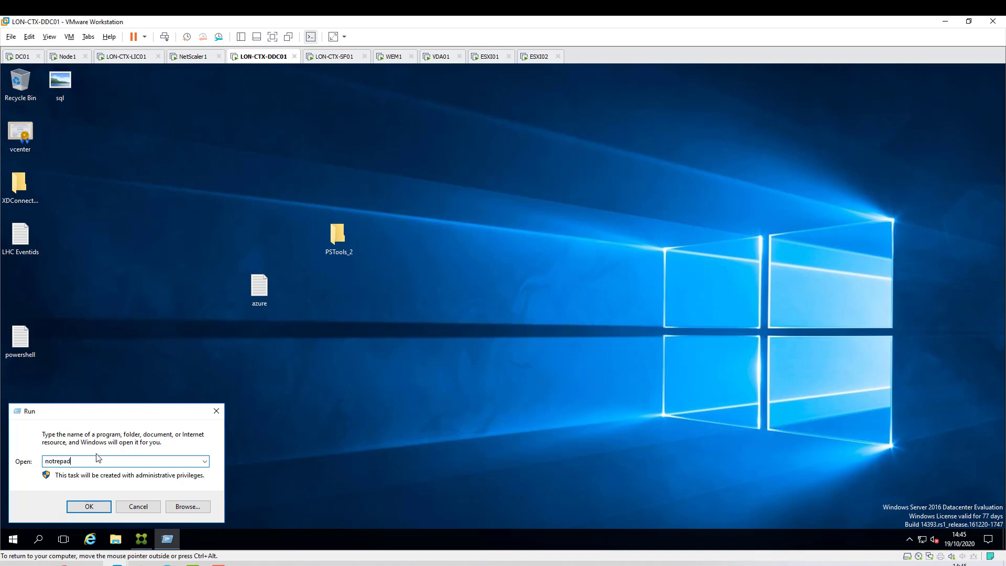
click(96, 506)
click(617, 299)
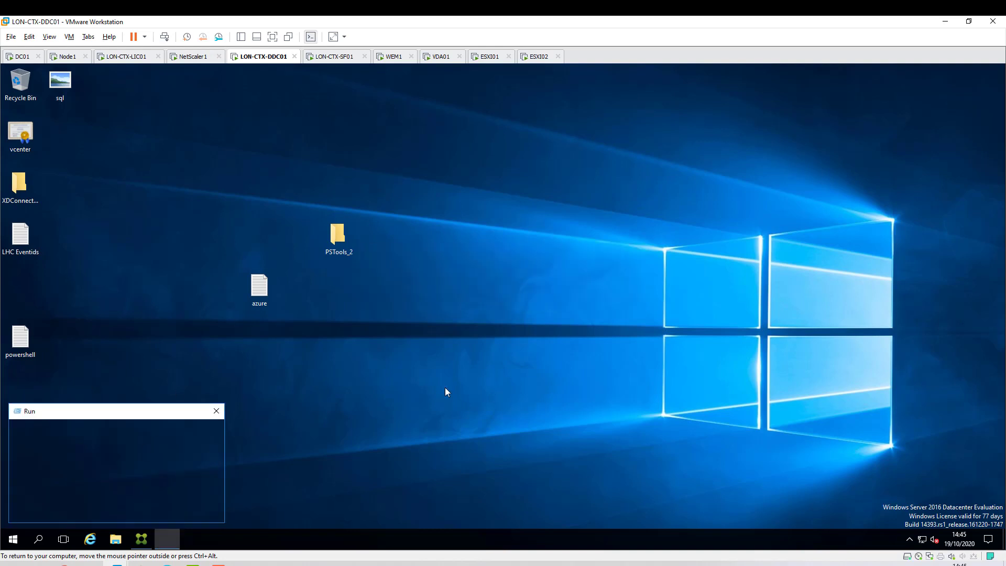
click(76, 461)
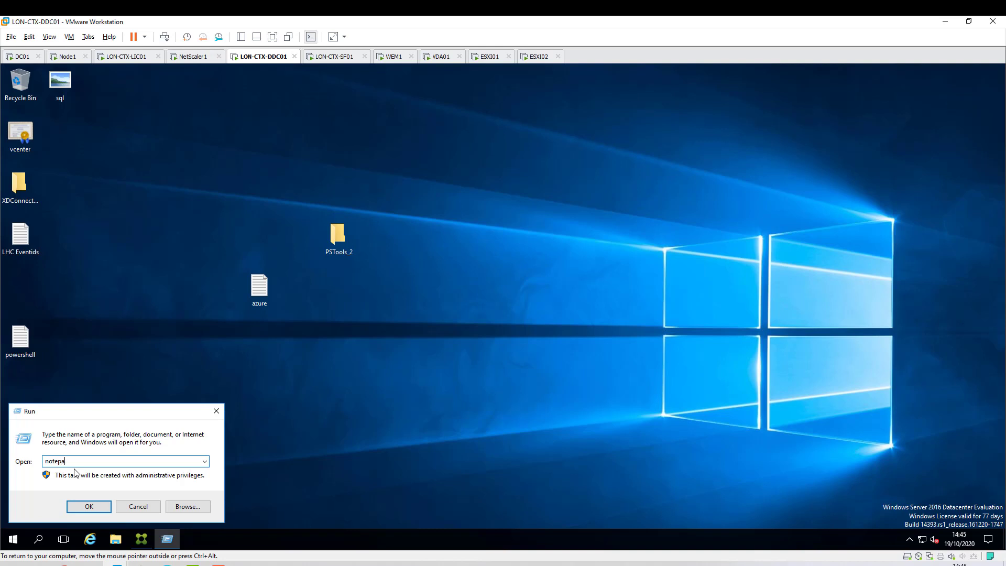
click(99, 511)
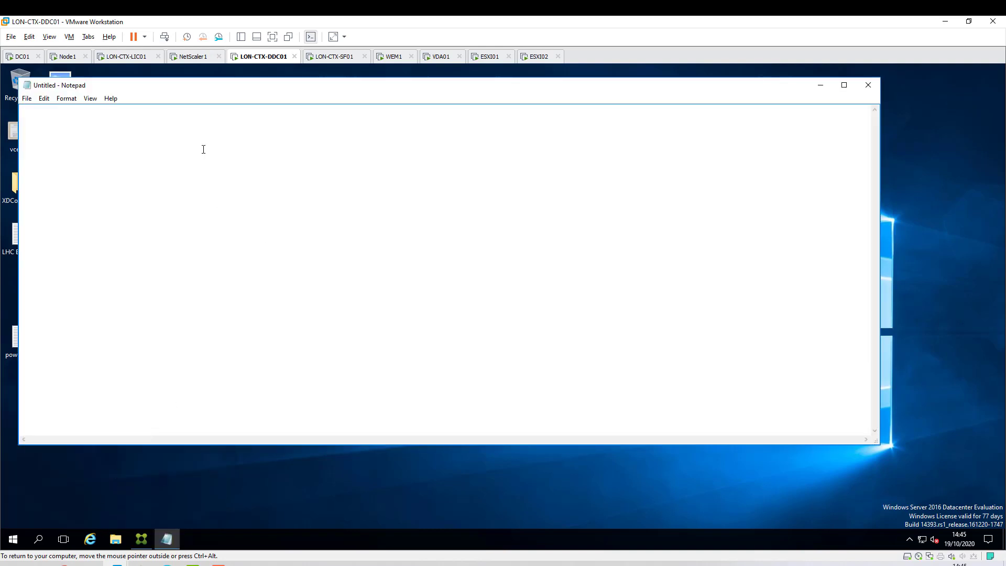
drag(204, 90, 277, 116)
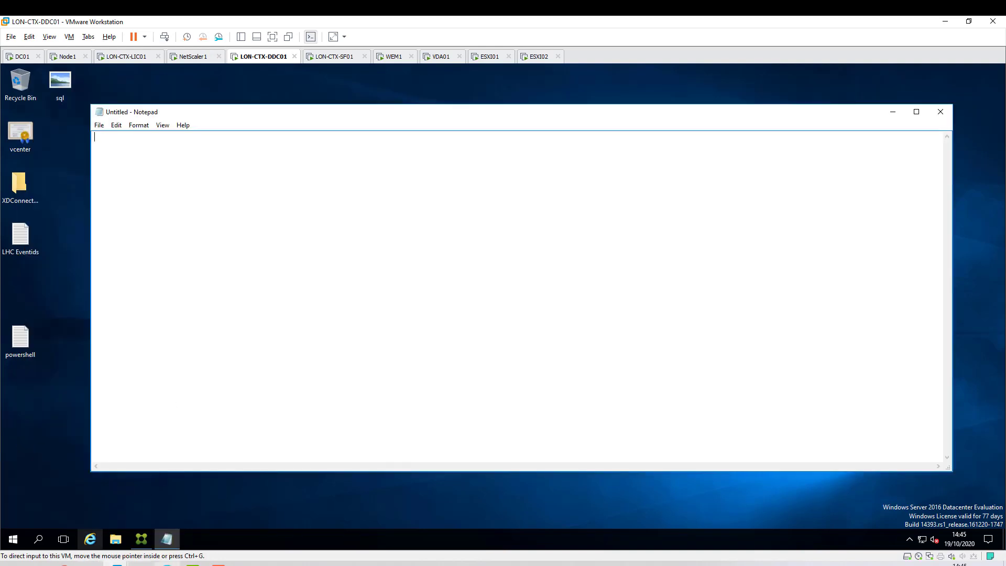
click(167, 564)
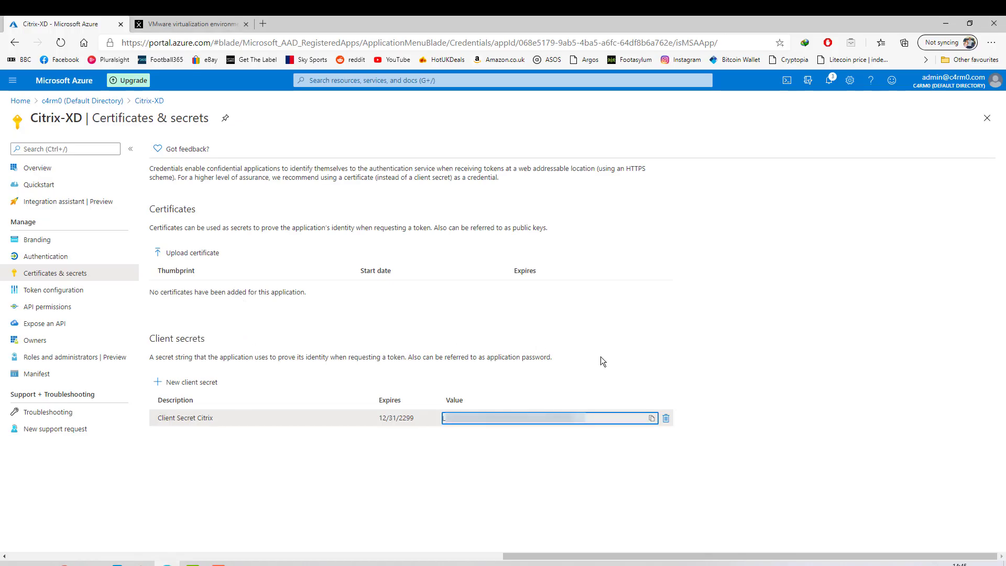
- Copy the client secret value and paste it into Notepad in the LON-CTX-DDC01 VM
click(651, 418)
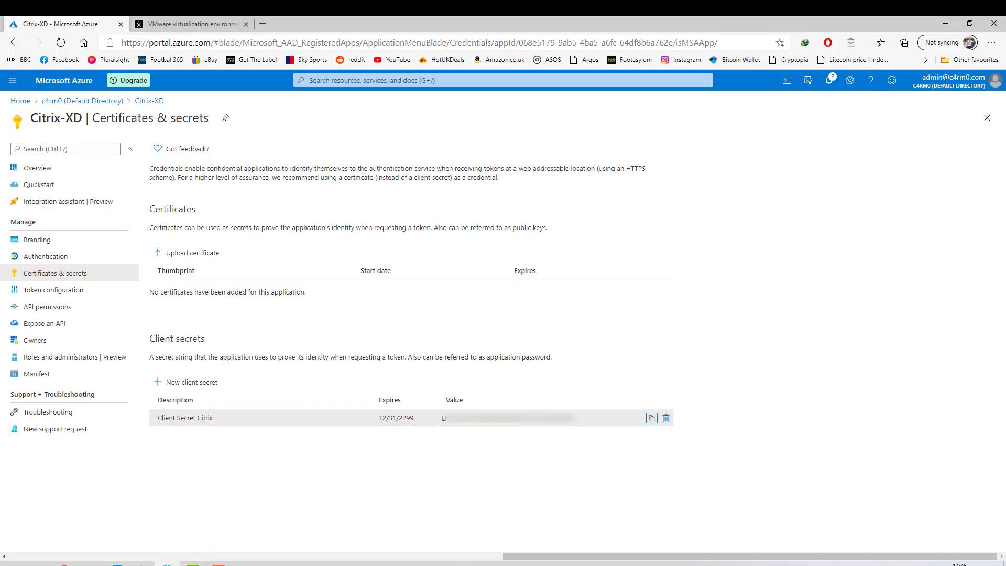
mouse_move(299, 554)
click(438, 487)
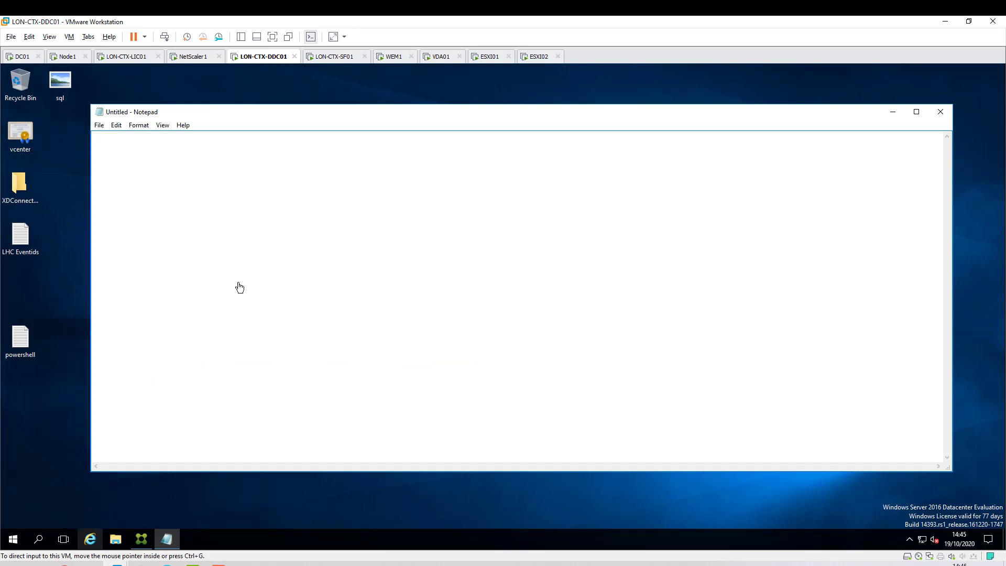
key(ctrl+v)
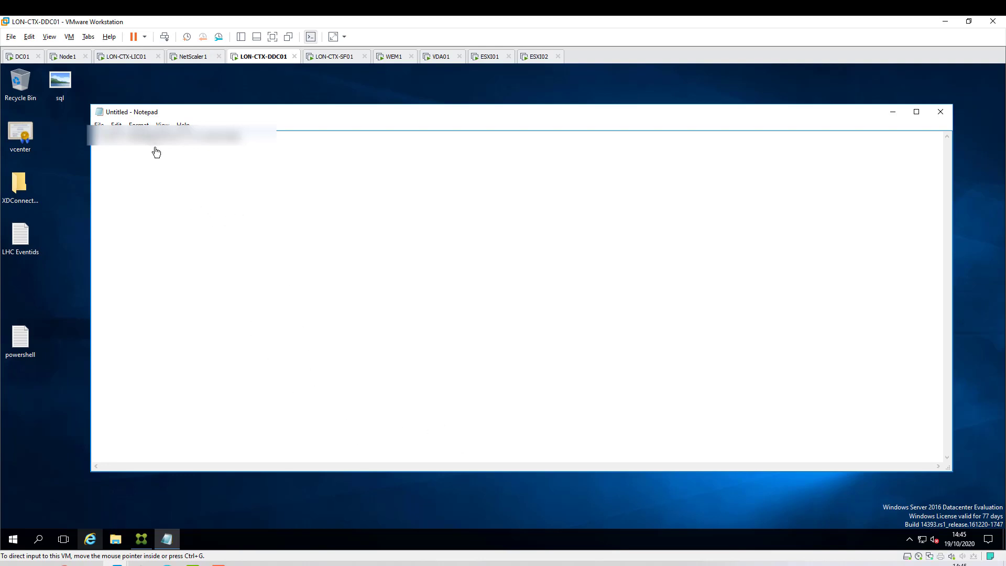
- Replace Notepad's first line with 'Thanks' followed by the pasted client secret
click(192, 200)
drag(242, 136, 75, 144)
key(Delete)
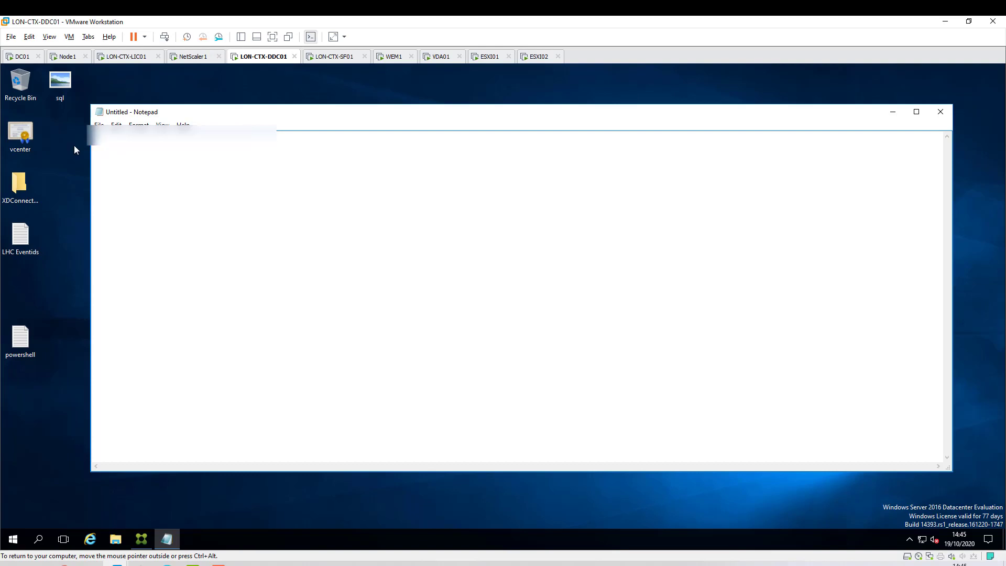
text(Thanks)
key(ctrl+v)
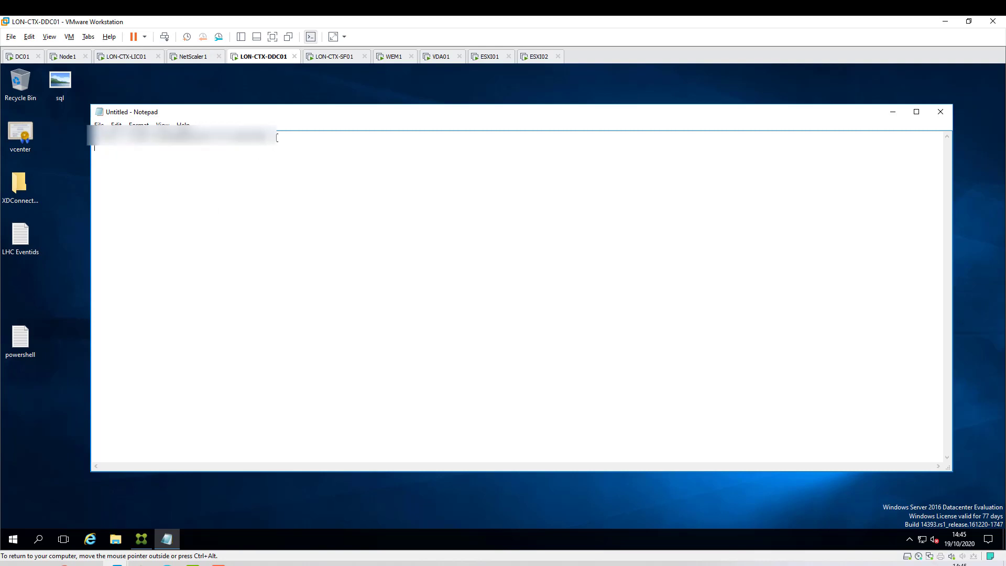
click(168, 564)
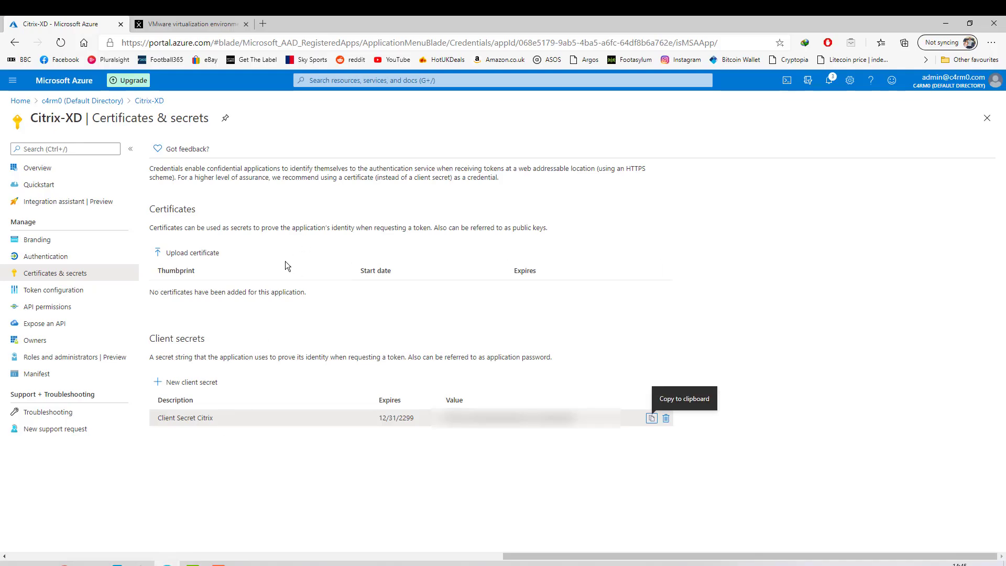
- Open the Citrix-XD overview, copy the app's ID, and switch to the controller VM
click(112, 105)
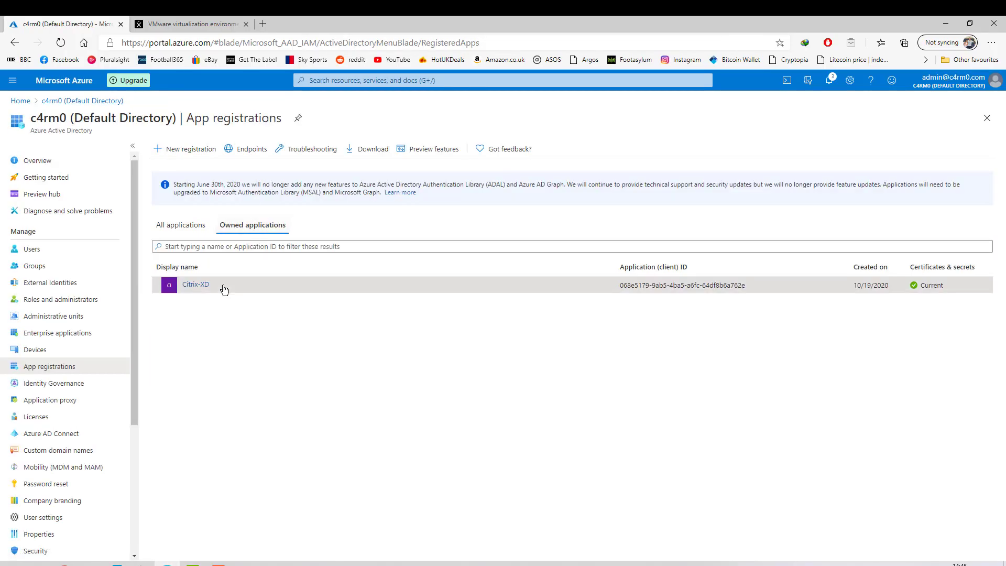
click(189, 286)
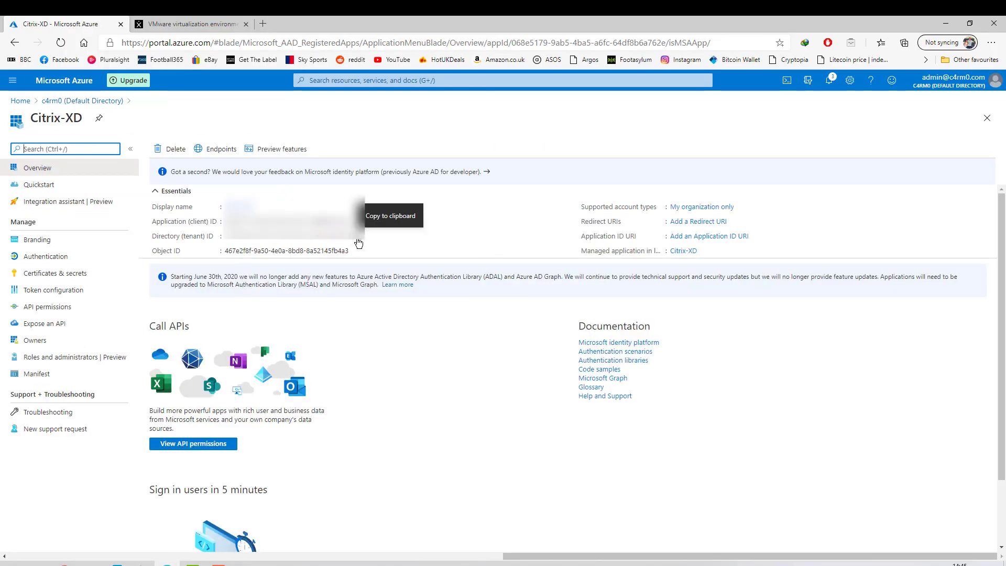
click(361, 242)
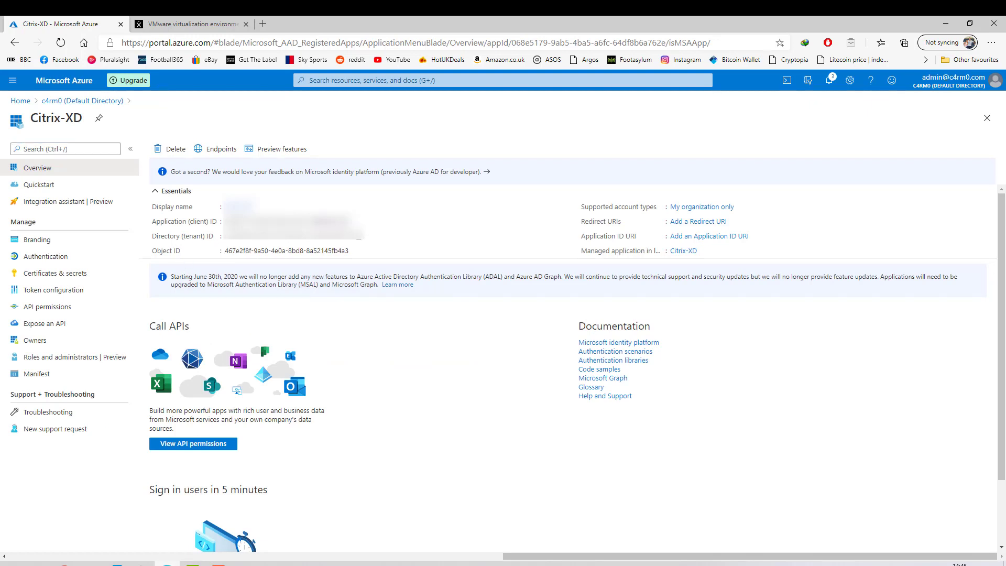
click(116, 565)
click(479, 513)
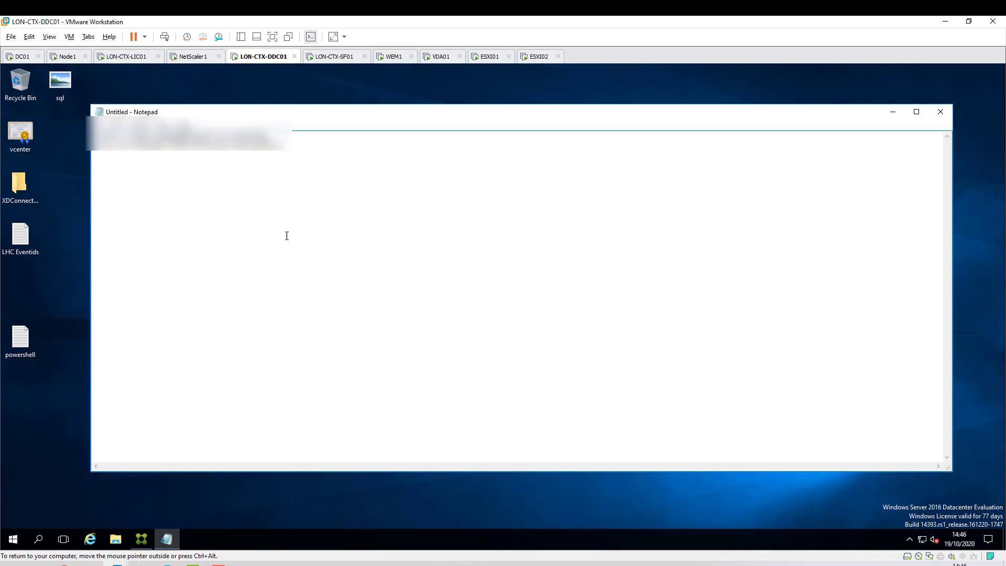
- Copy Citrix-XD's Application (client) ID and paste it on a new Notepad line
mouse_move(116, 564)
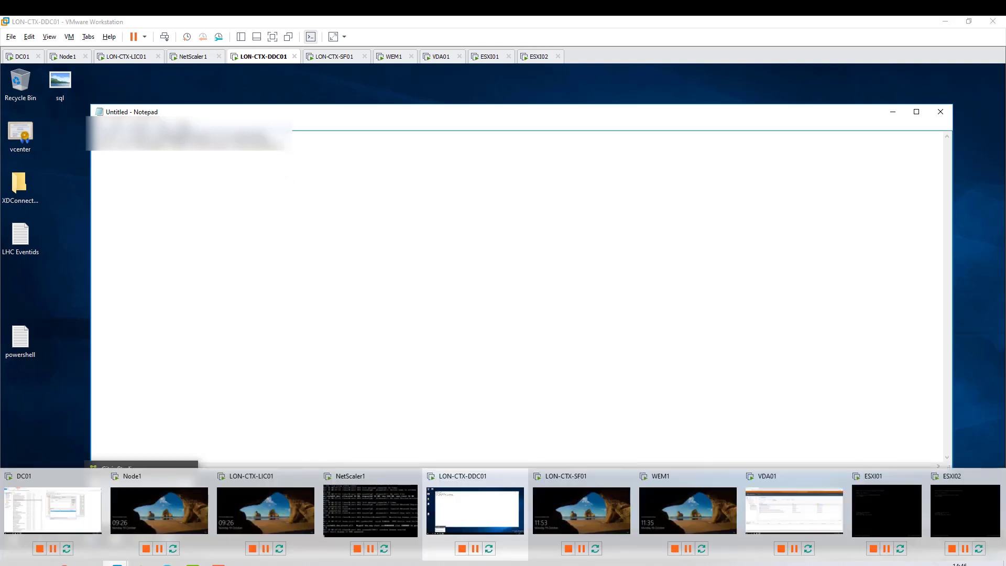
click(167, 563)
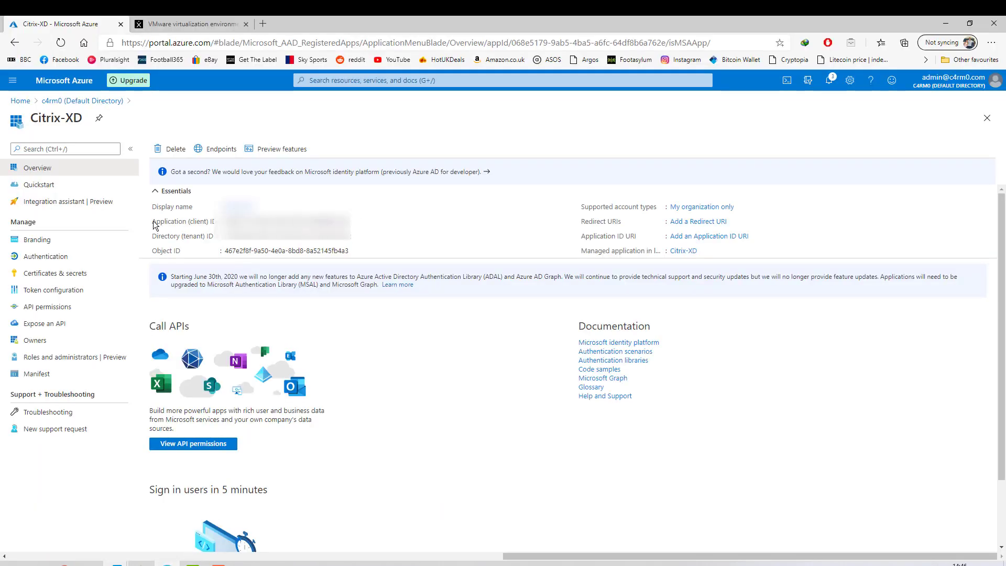
drag(153, 222, 214, 224)
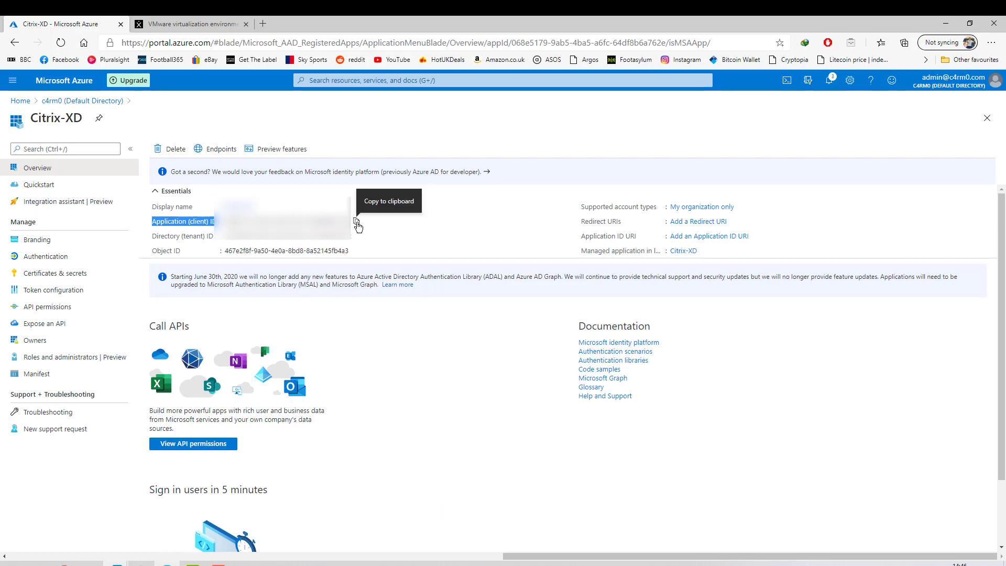
click(357, 223)
mouse_move(167, 564)
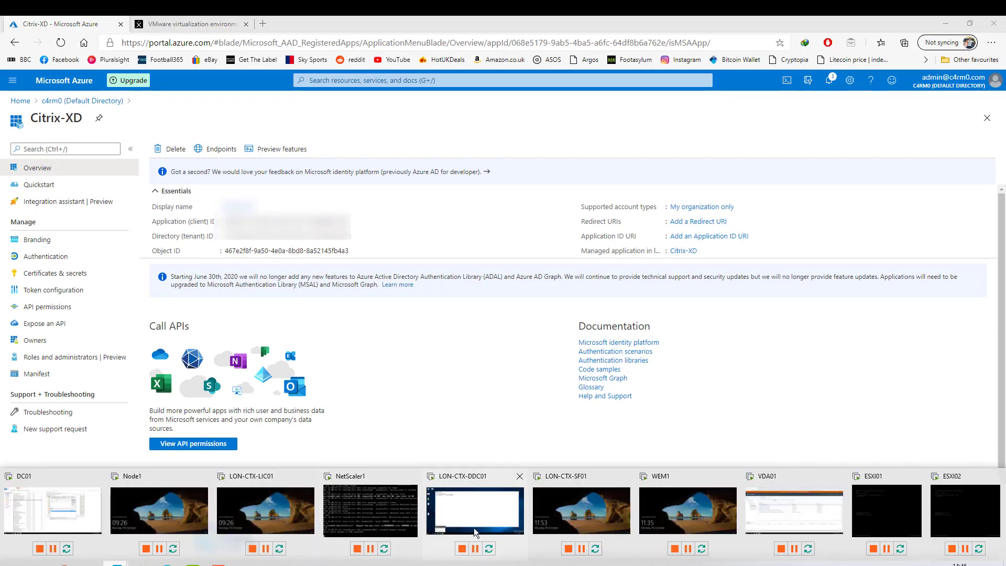
click(473, 509)
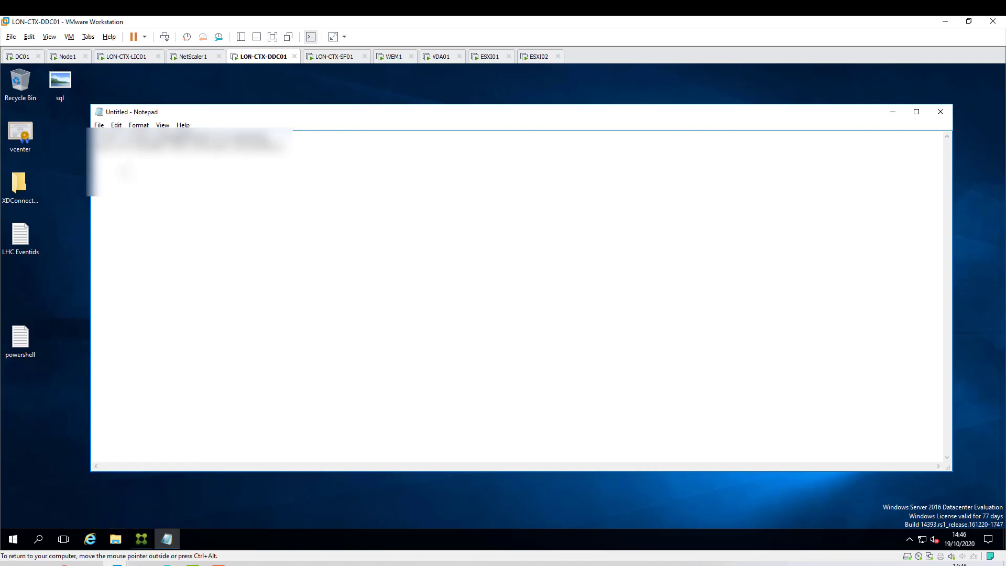
key(ctrl+v)
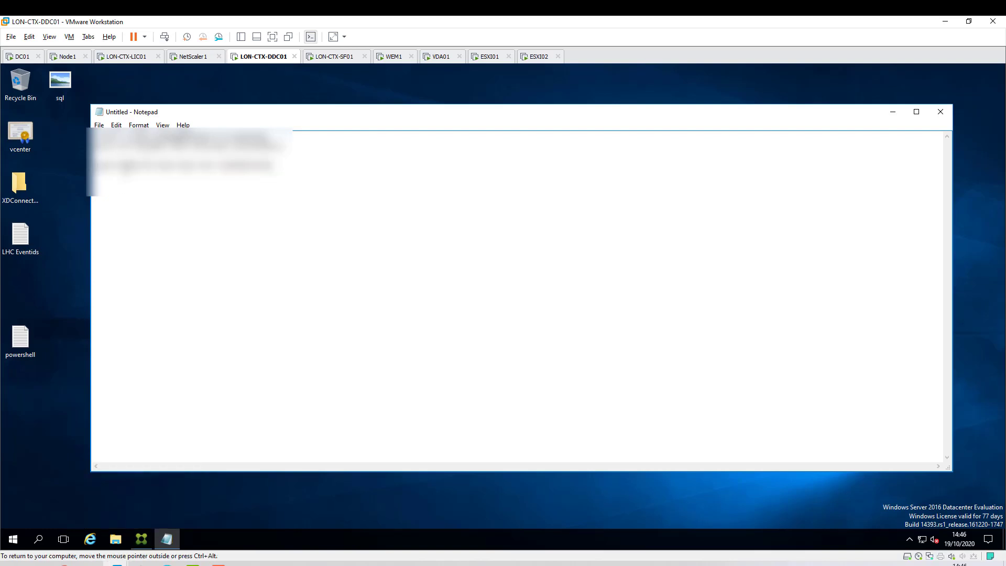
key(ctrl+a)
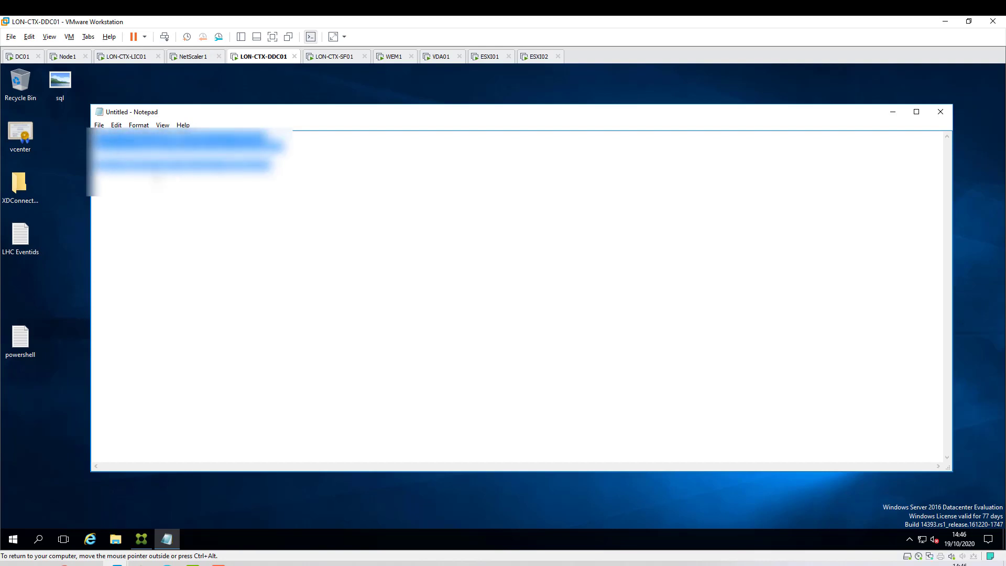
click(194, 335)
- From Hosting, begin Add Connection and Resources for a new Microsoft Azure connection in Azure Global
click(142, 537)
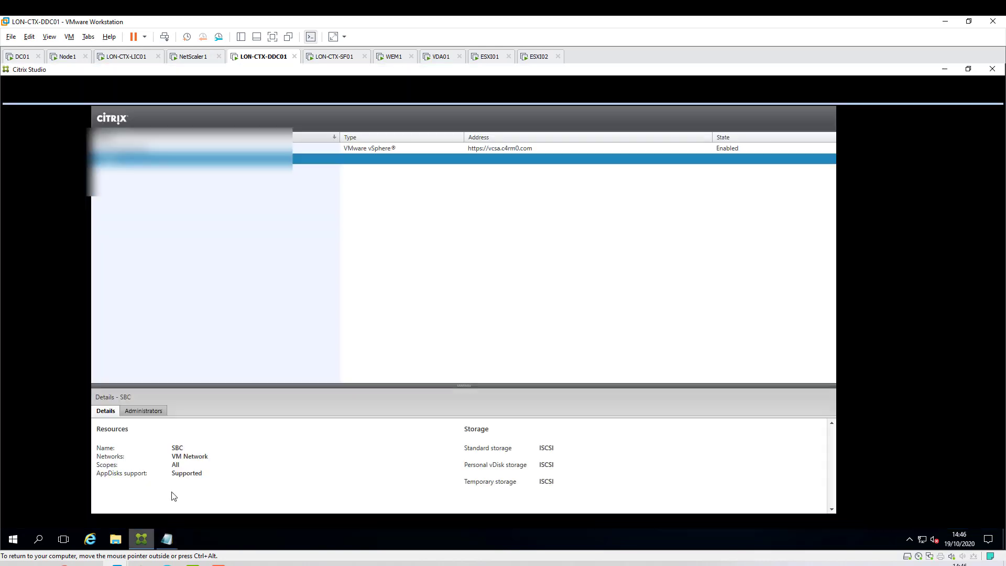
right_click(53, 218)
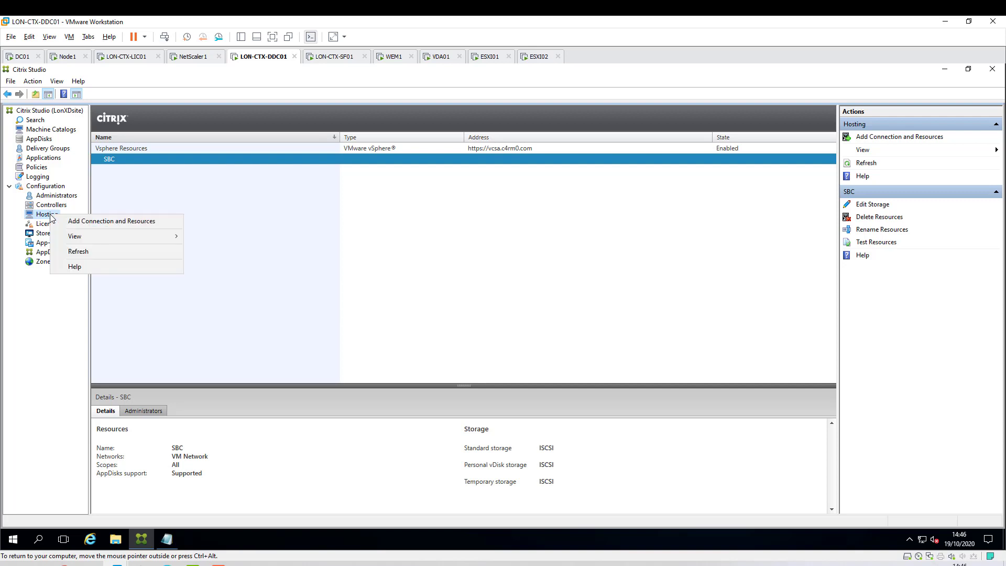
click(78, 221)
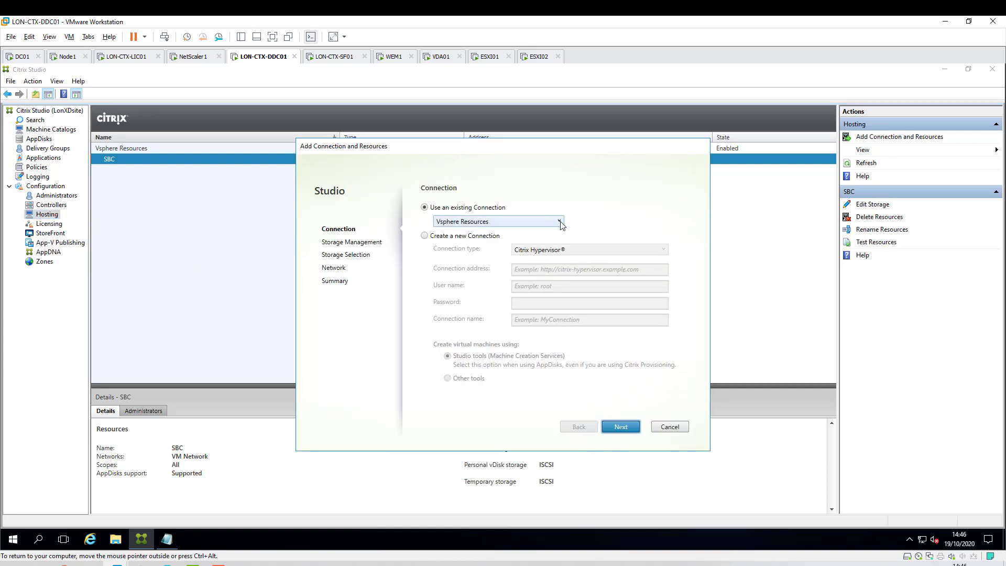
click(424, 236)
click(661, 248)
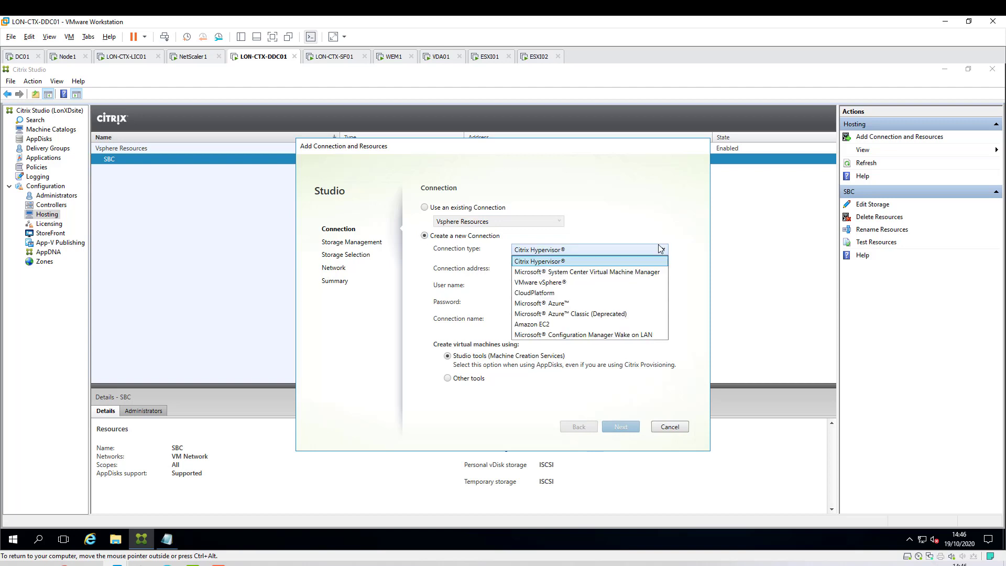
click(553, 304)
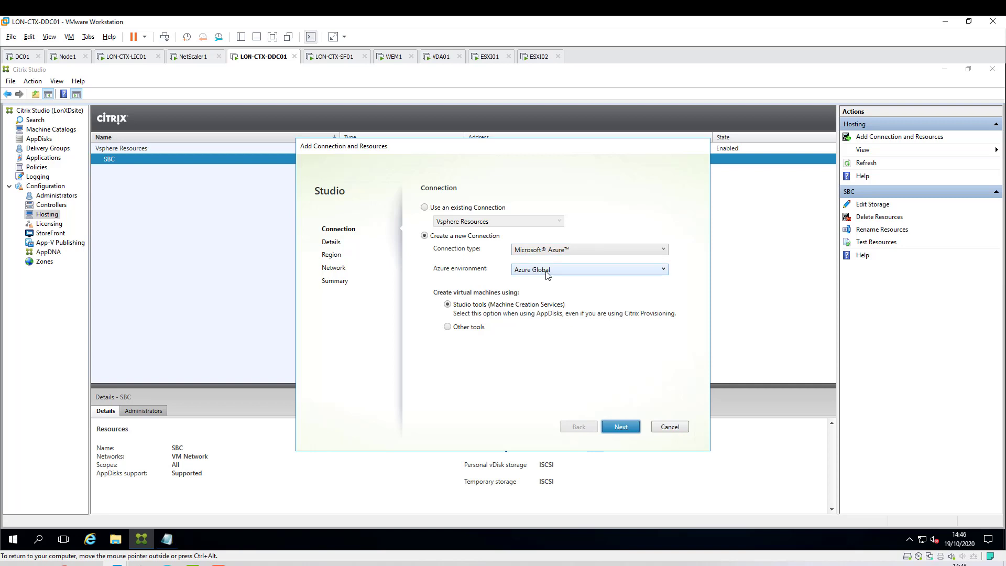
click(608, 269)
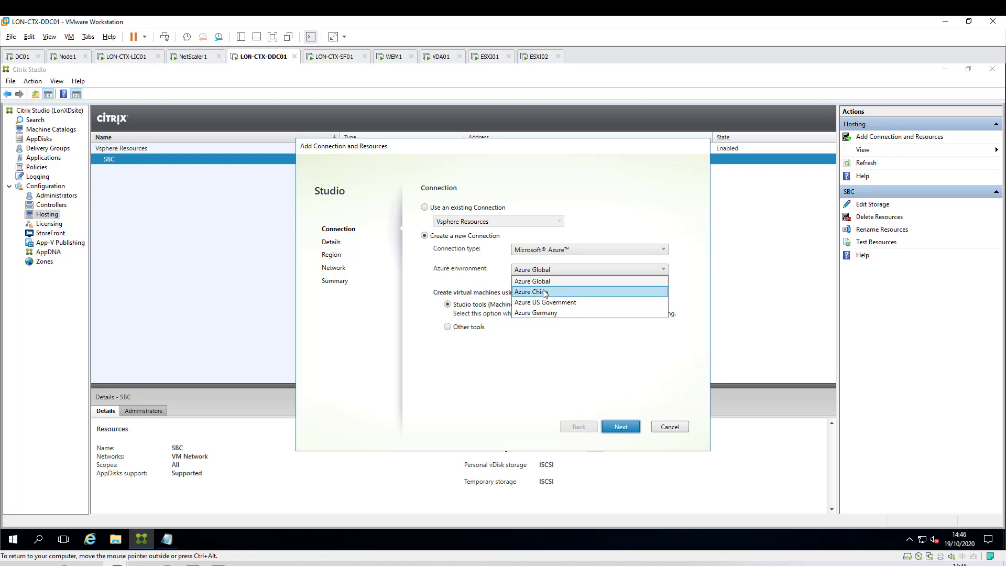
click(491, 270)
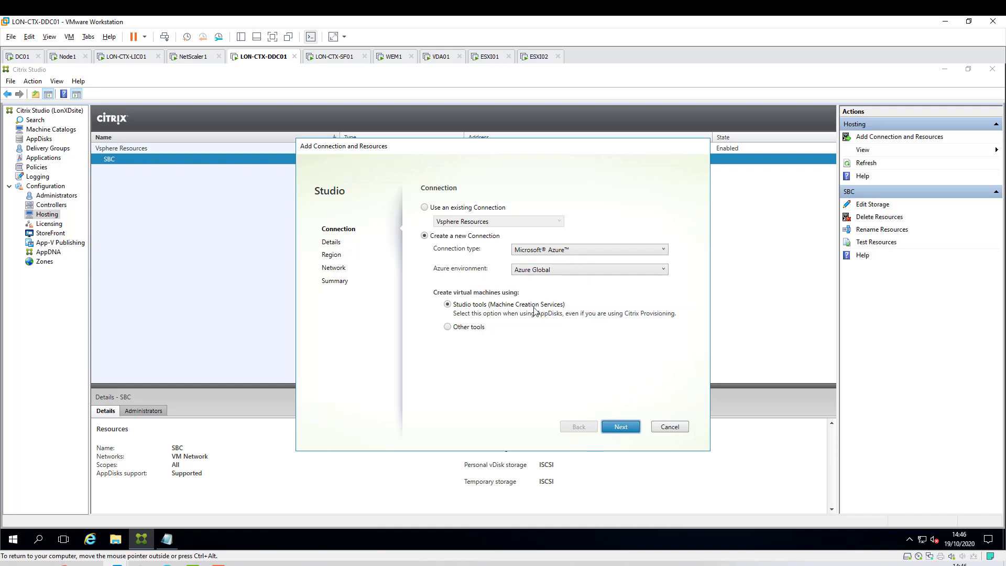
click(621, 427)
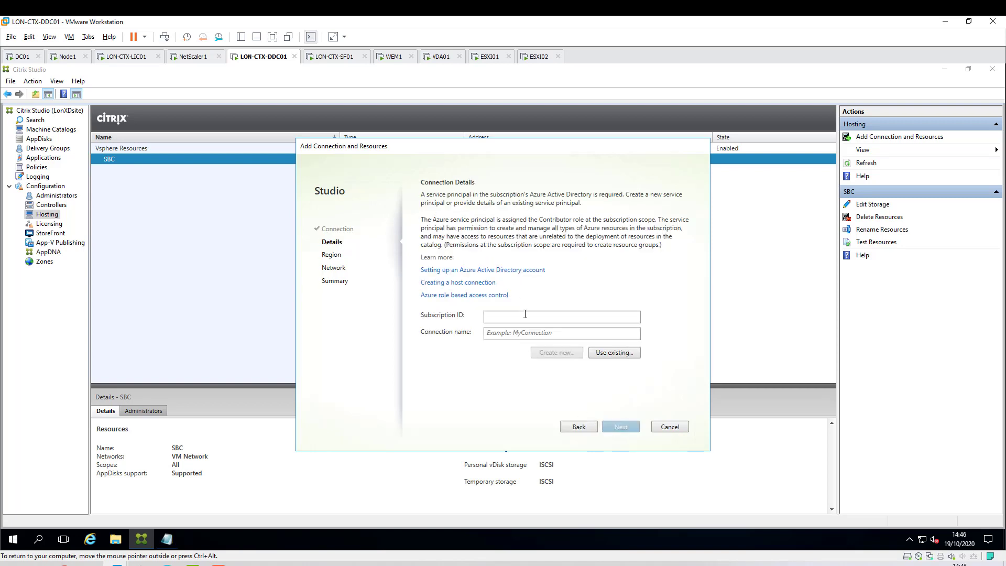
- Move the connection wizard aside and choose to use an existing service principal
click(508, 315)
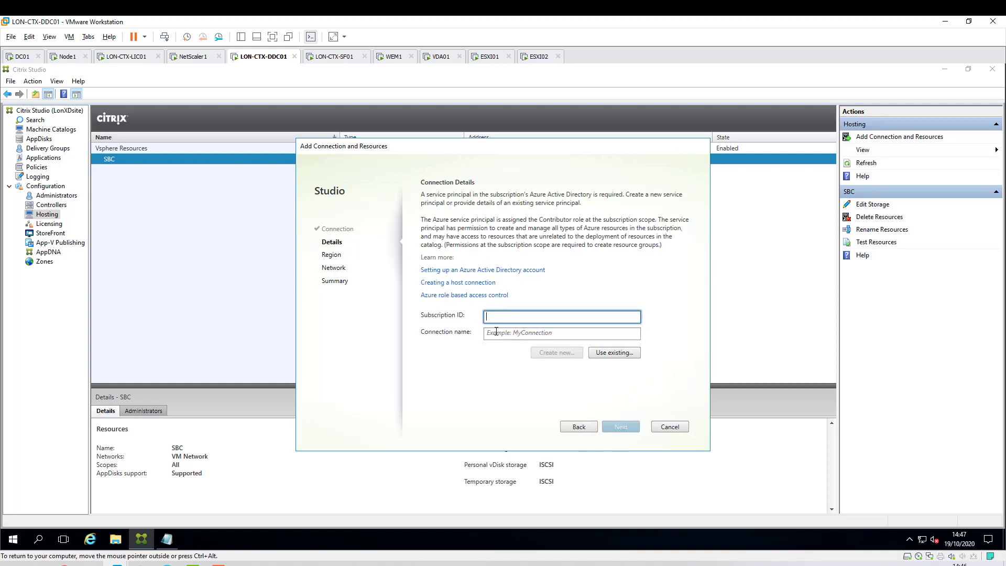
click(496, 331)
click(494, 318)
drag(508, 149, 461, 138)
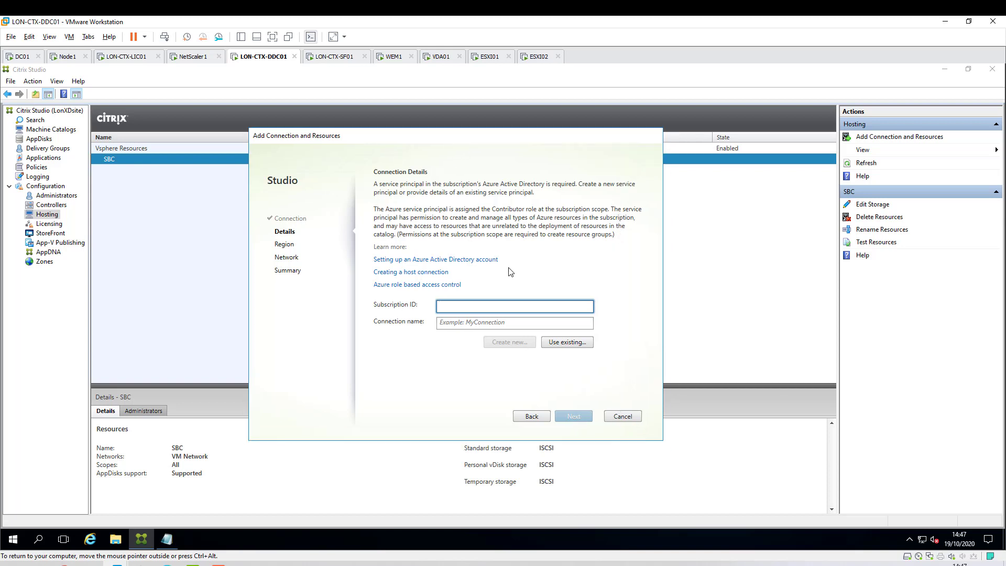
click(565, 345)
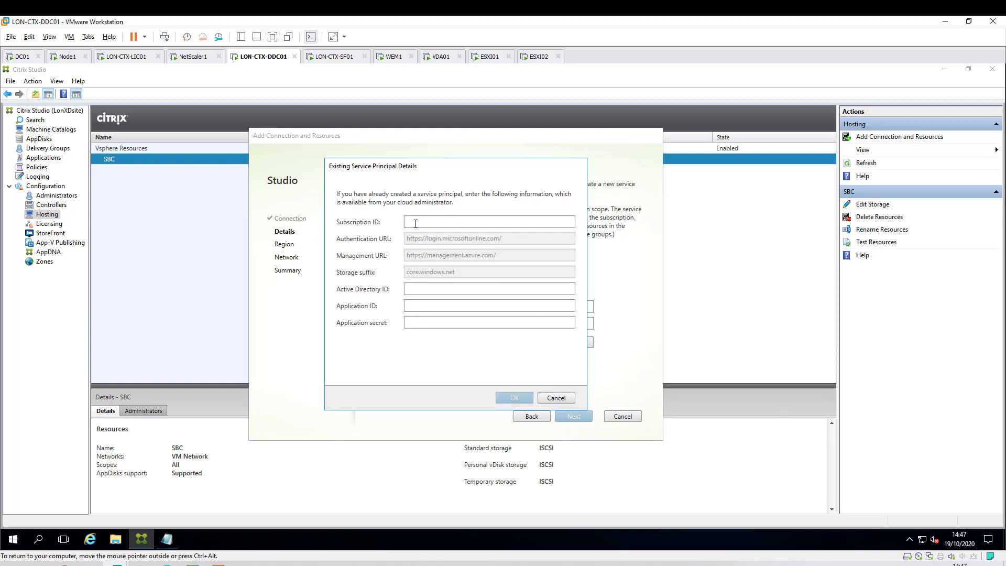
- Check the Subscription ID, Active Directory ID, Application ID and Application secret fields, then bring the notes forward
click(415, 222)
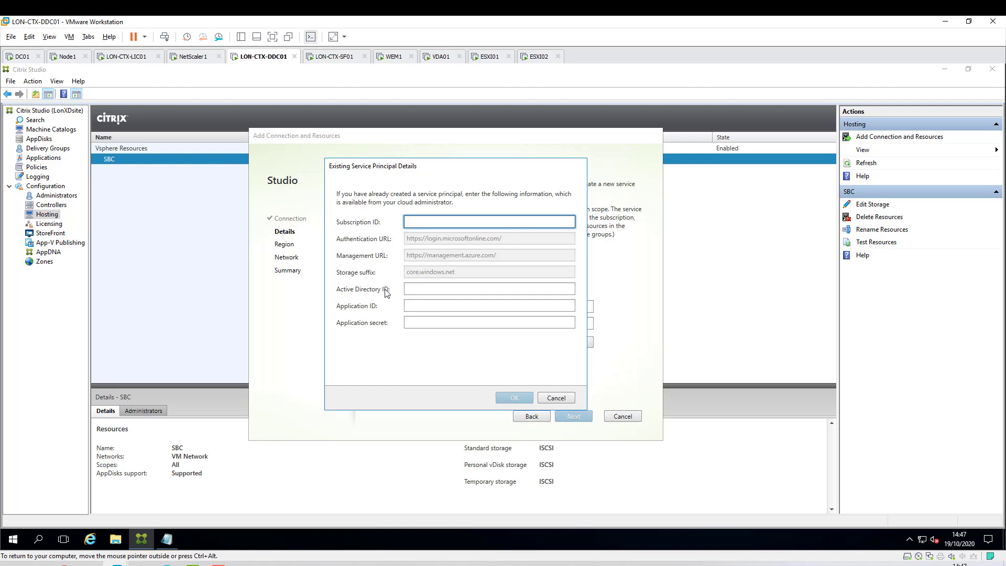
click(403, 323)
click(410, 306)
click(417, 288)
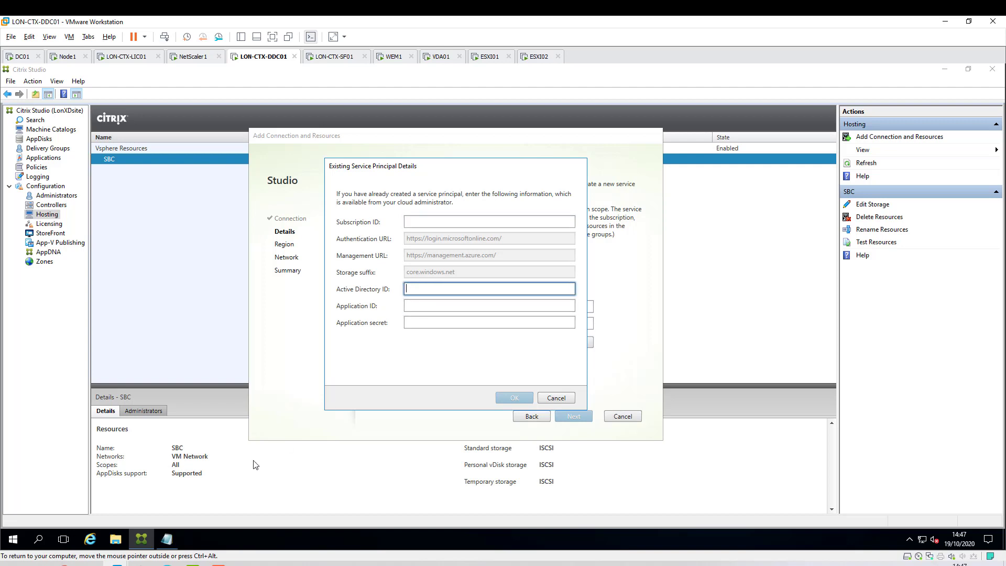
click(168, 540)
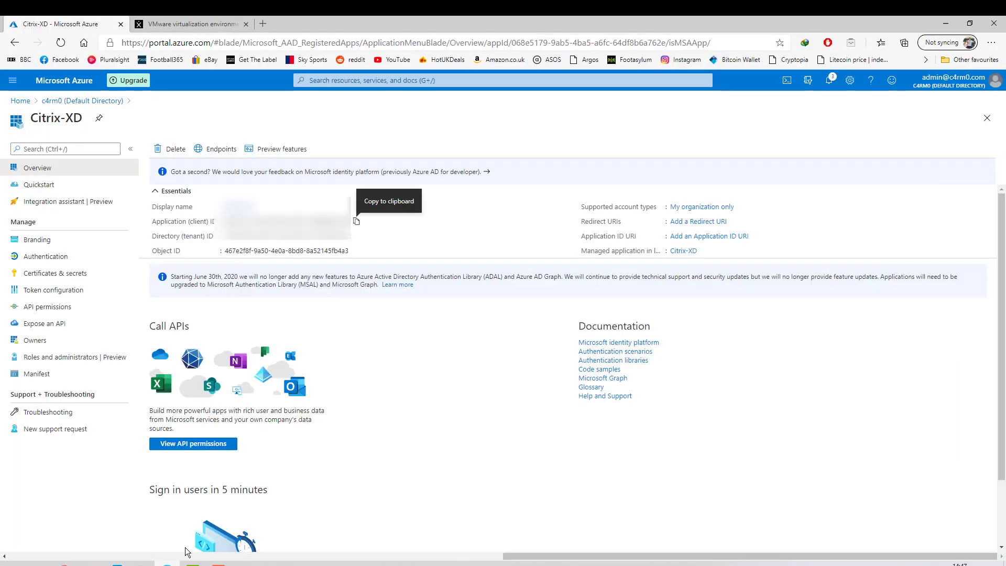
- In the Azure portal, search for and open the Subscriptions page
click(167, 564)
click(366, 80)
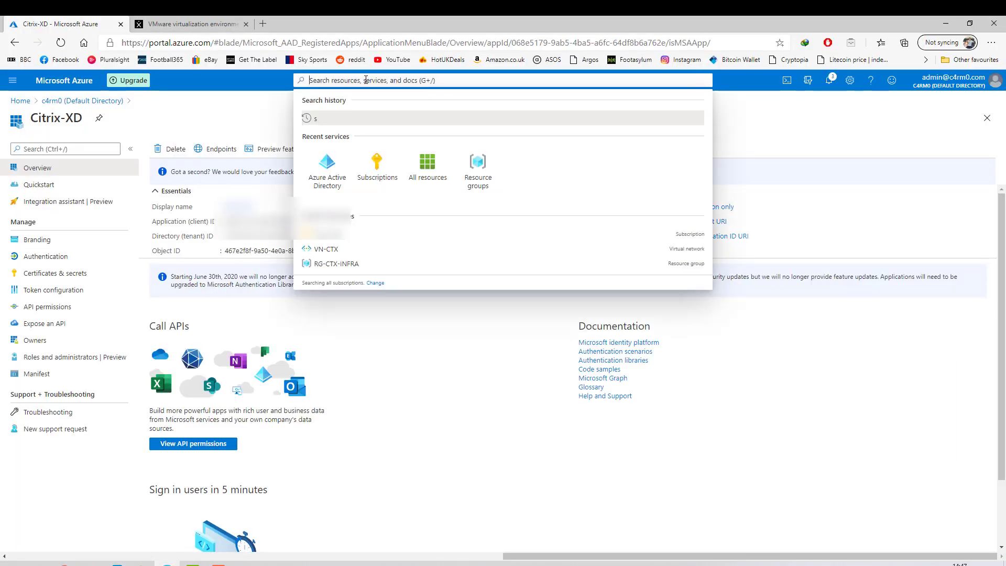
click(372, 166)
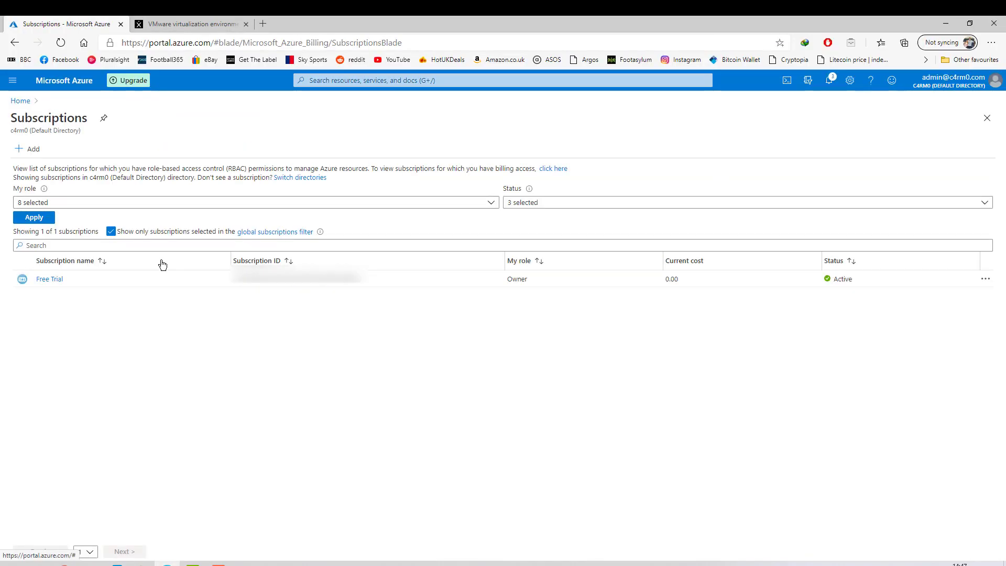
drag(362, 285, 234, 282)
right_click(245, 284)
click(200, 326)
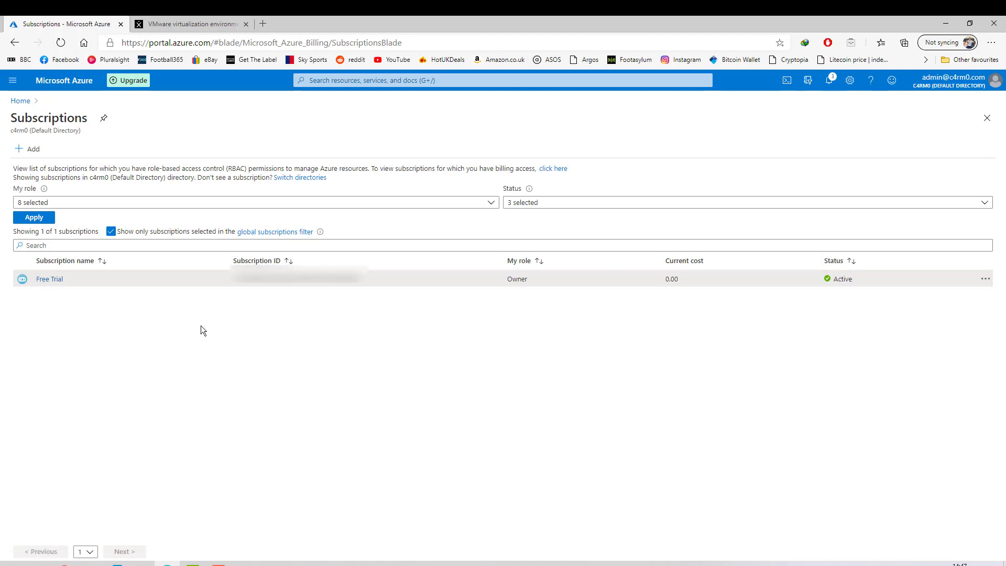
- Copy the Free Trial subscription's ID and return to the Citrix server VM
click(55, 281)
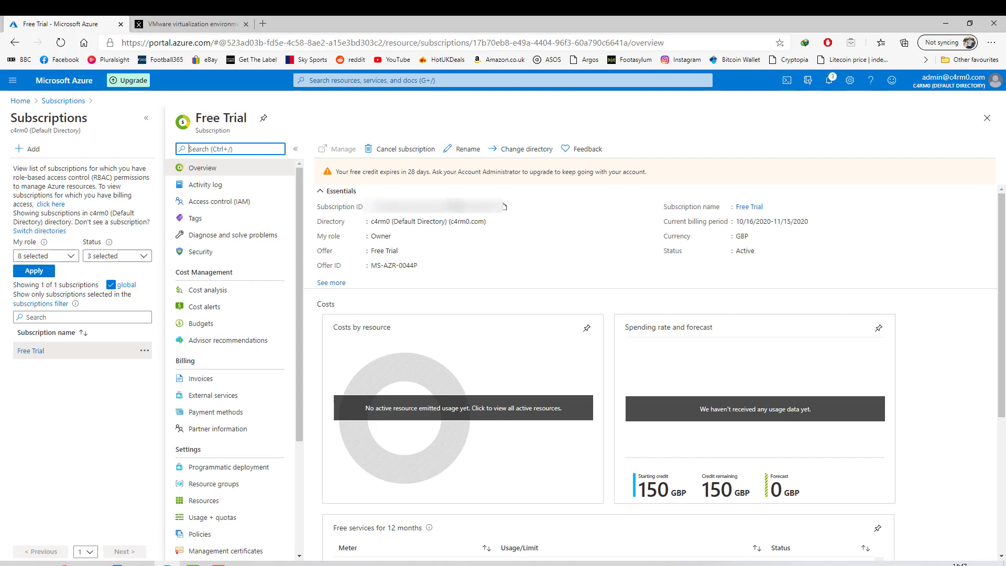
click(506, 211)
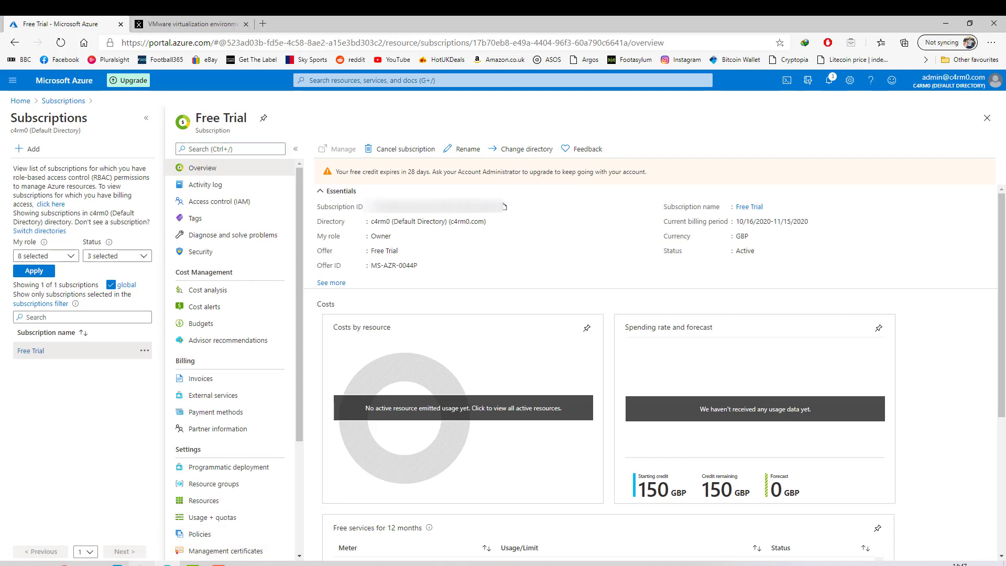
click(117, 564)
click(457, 514)
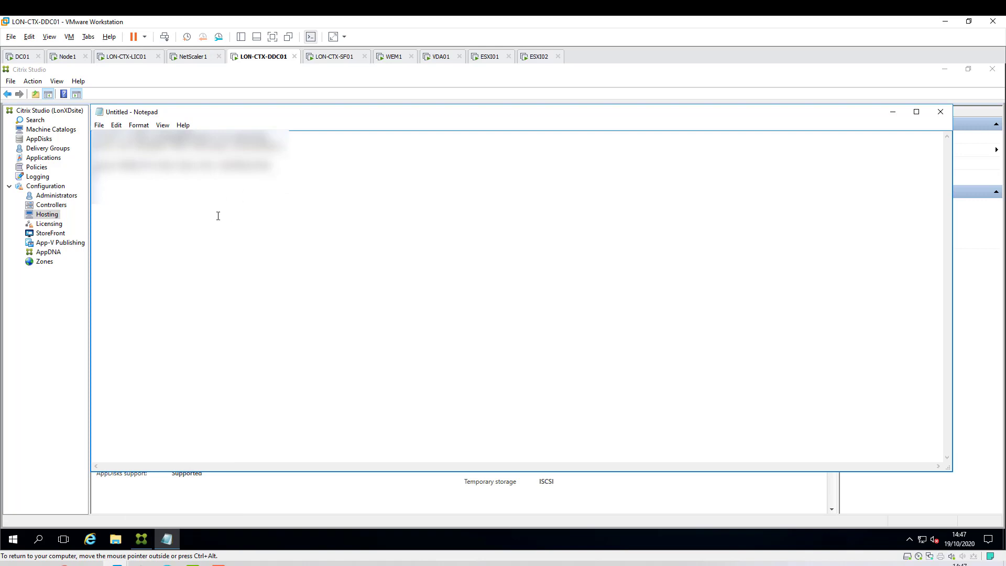
- Record the subscription ID in the notes under 'sub' and paste it into the Subscription ID field
text(sub)
key(ctrl+v)
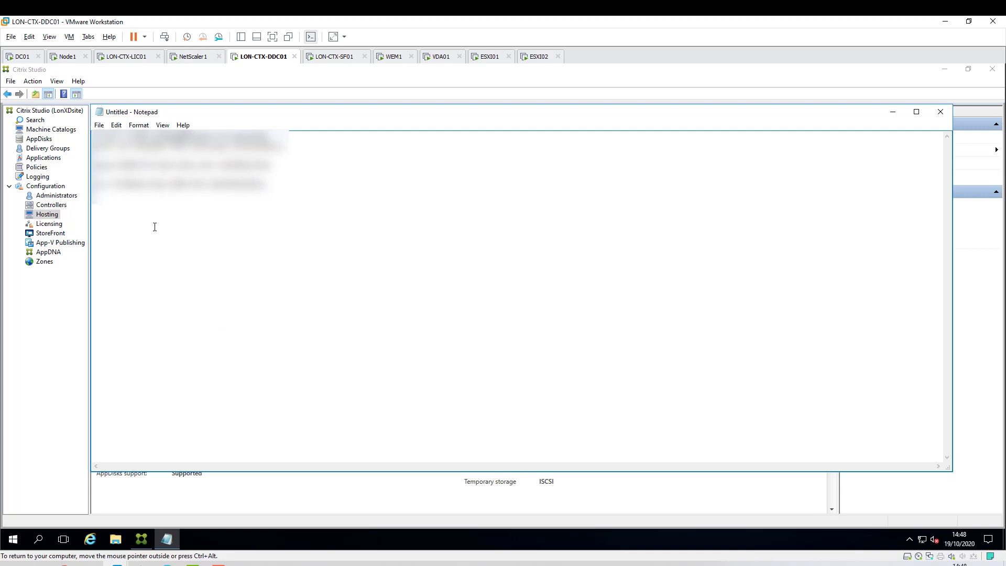
drag(106, 183, 267, 184)
right_click(253, 187)
click(276, 219)
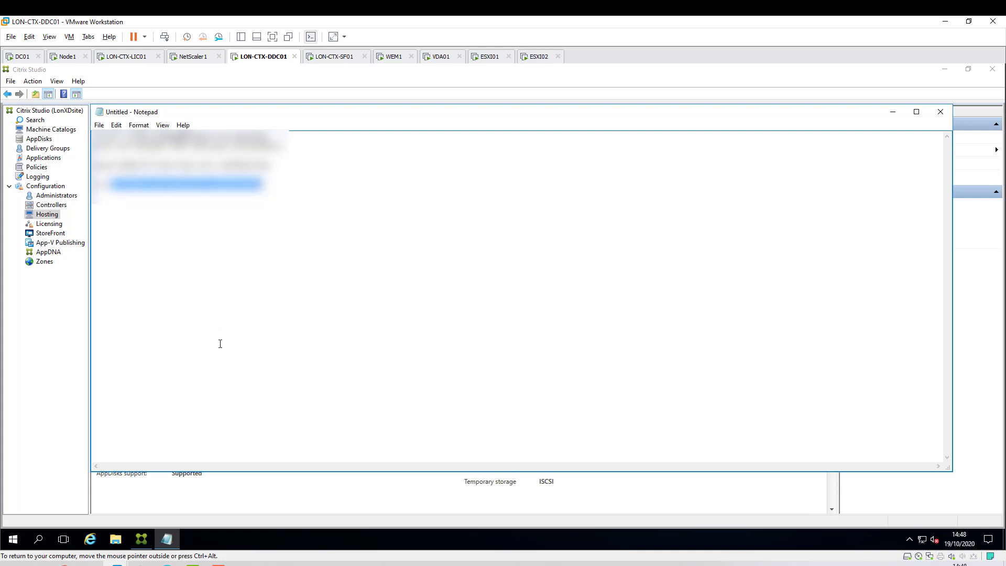
click(141, 539)
click(425, 225)
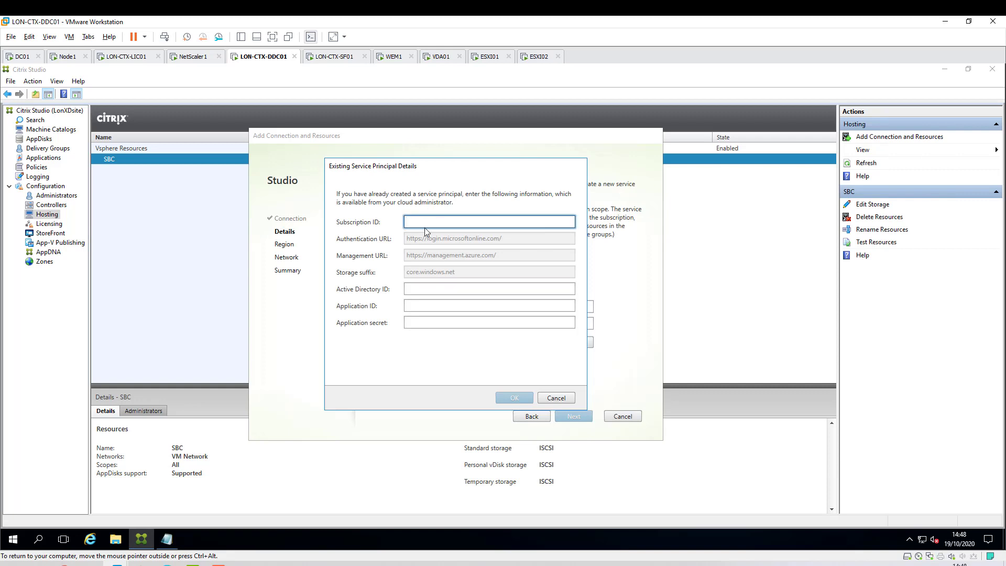
key(ctrl+v)
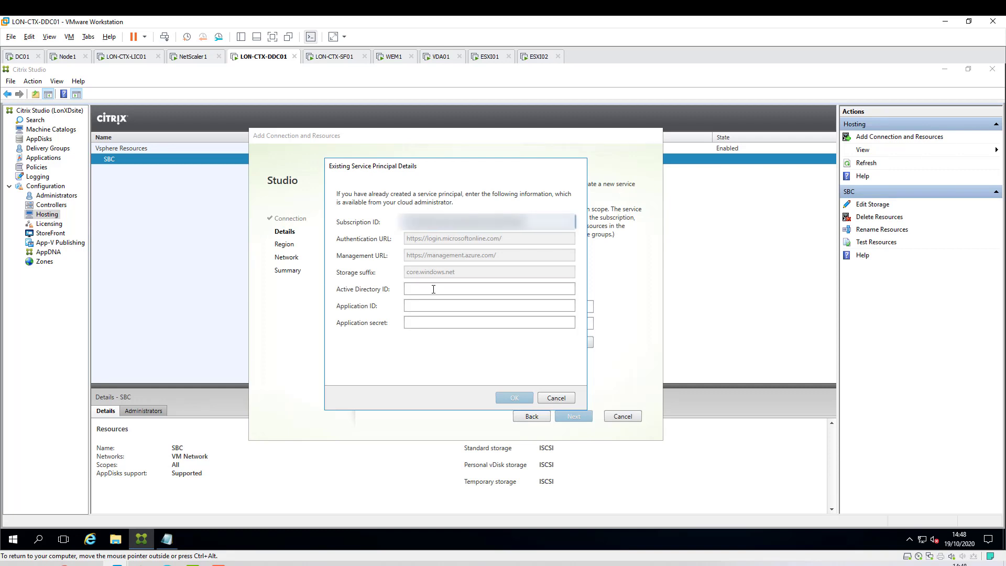
- Copy the directory ID from the notes into the Active Directory ID field
click(434, 289)
click(167, 538)
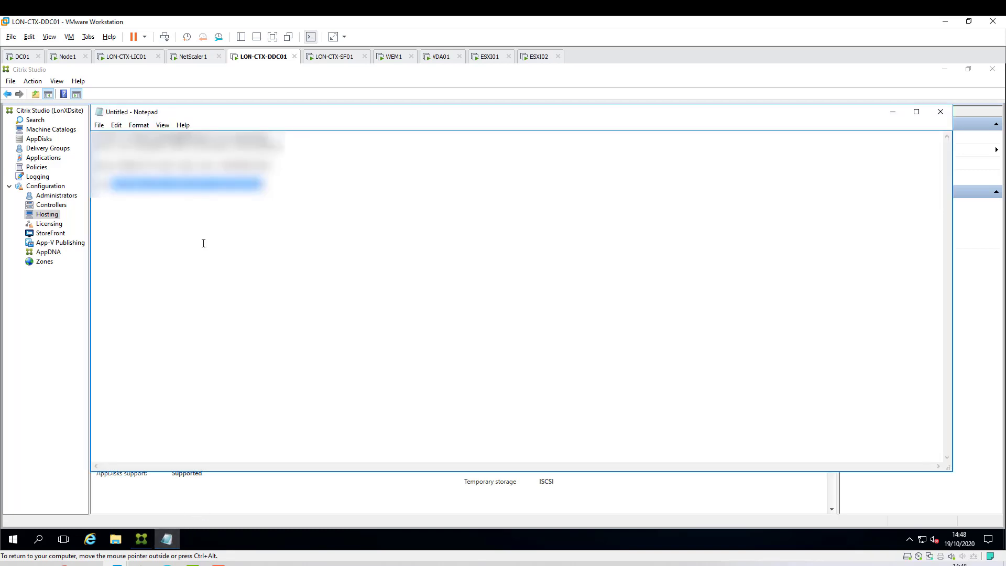
drag(285, 144, 130, 144)
right_click(139, 149)
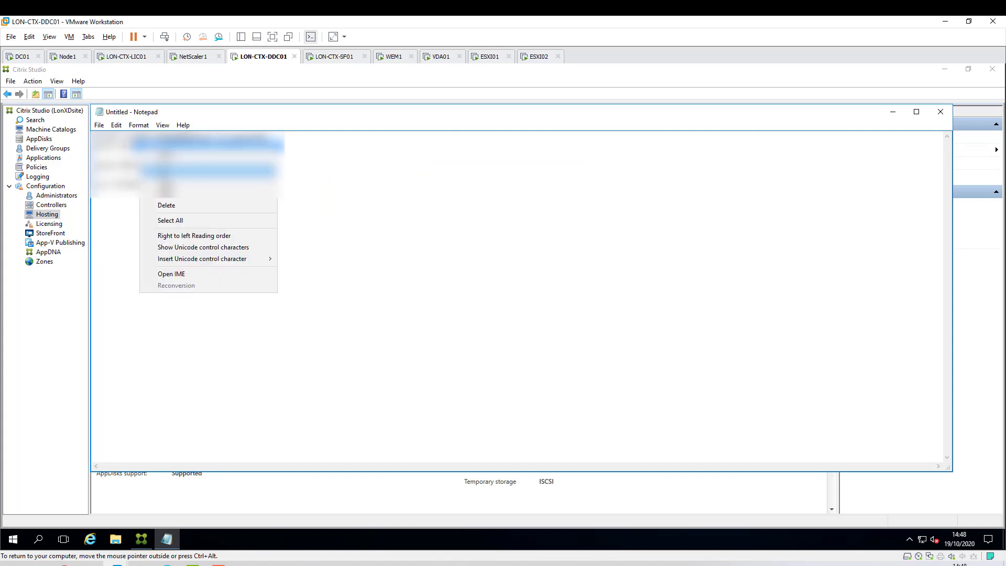
click(157, 185)
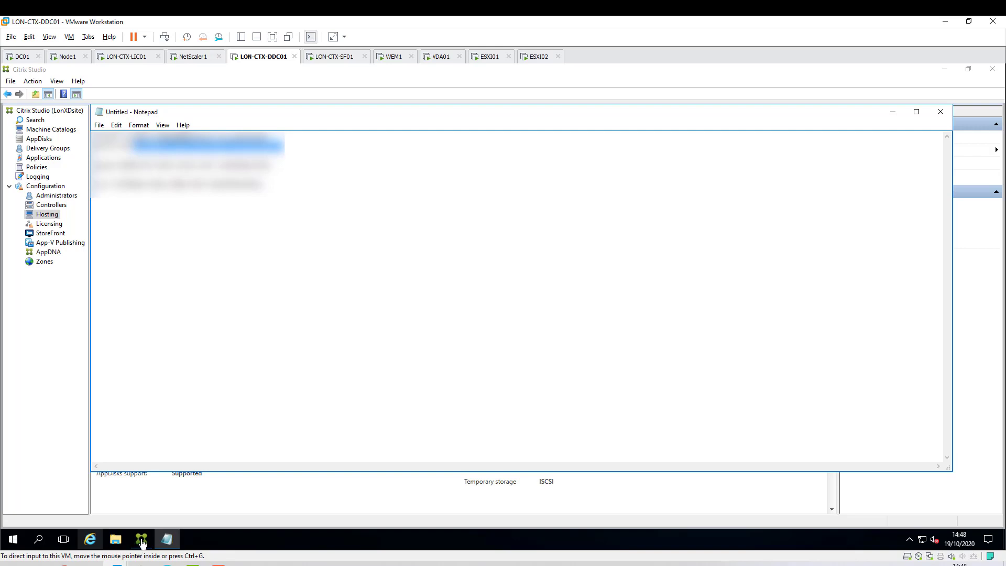
mouse_move(141, 539)
click(144, 499)
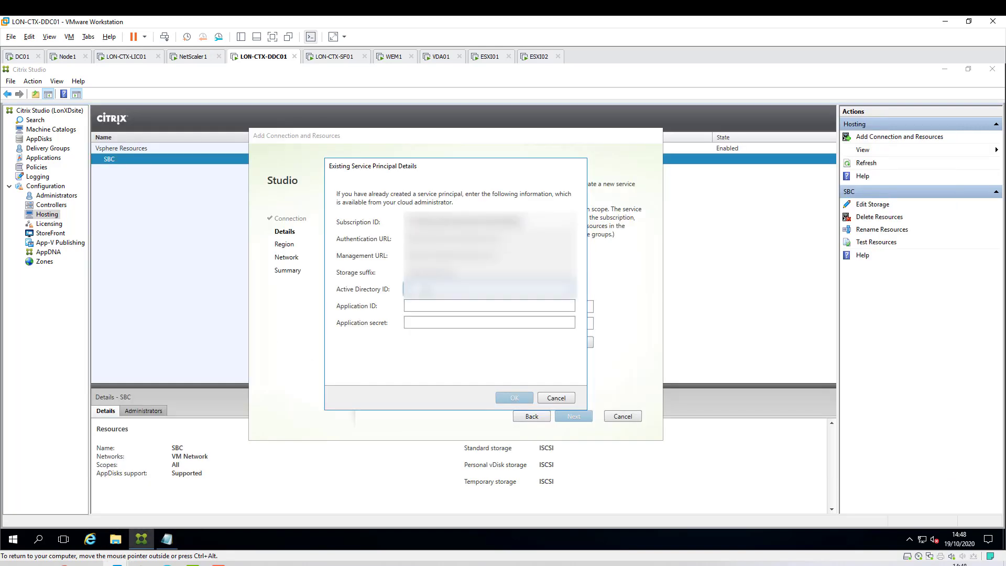
key(ctrl+v)
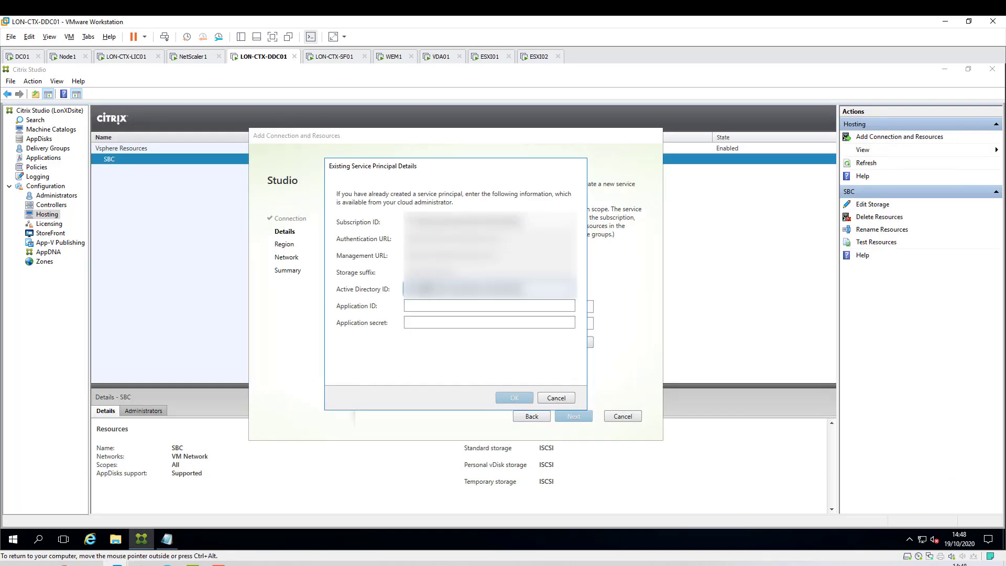
- Copy the application ID from the notes into the Application ID field
click(424, 309)
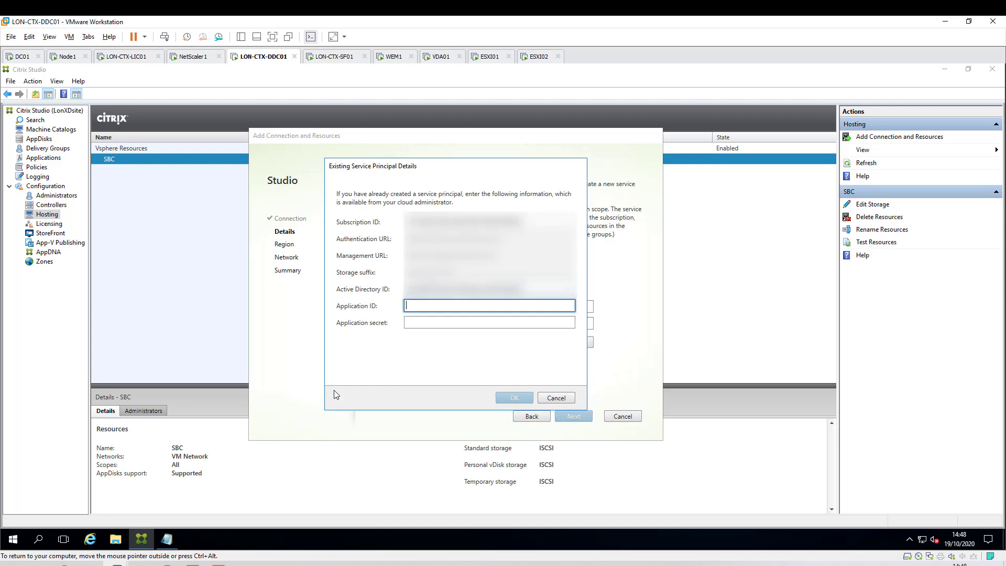
click(166, 539)
drag(273, 166, 130, 166)
right_click(132, 188)
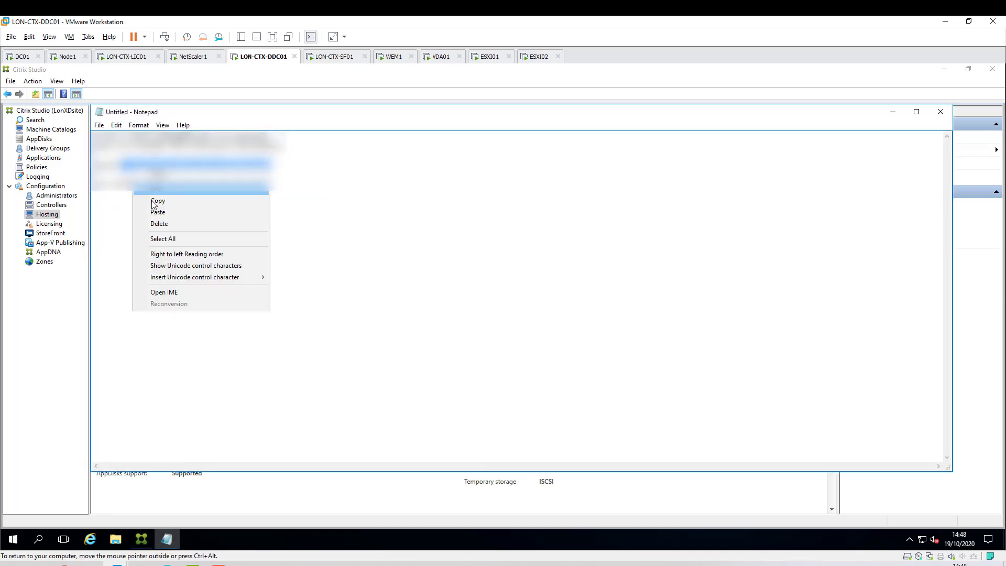
click(152, 217)
click(142, 539)
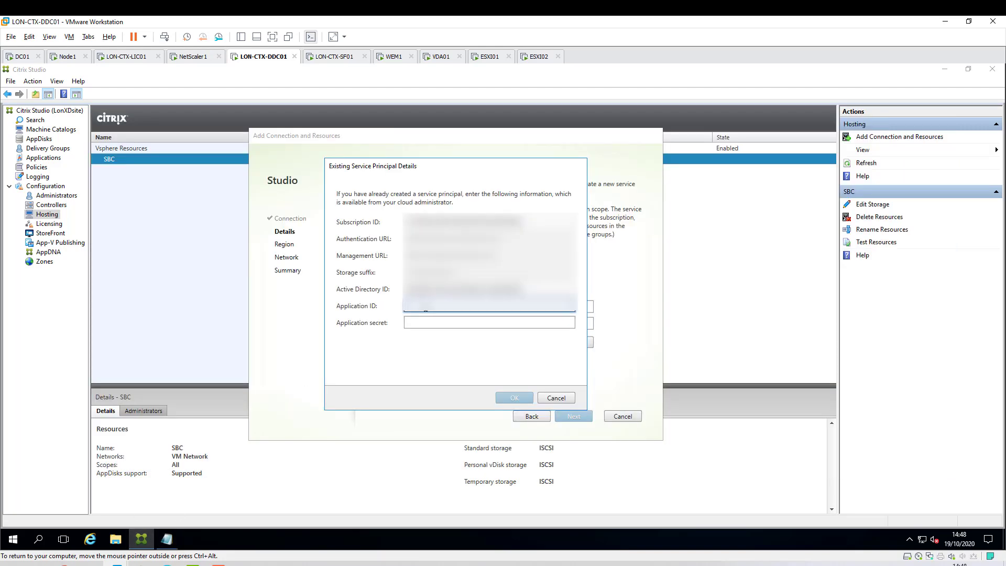
key(ctrl+v)
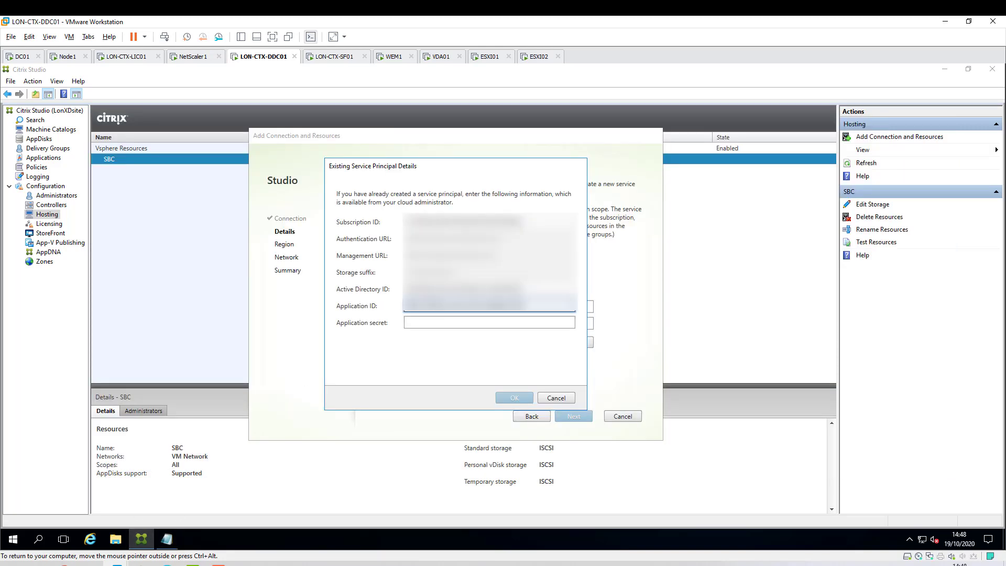
- Paste the application secret from the notes into the Application secret field and confirm with OK
click(423, 324)
click(167, 539)
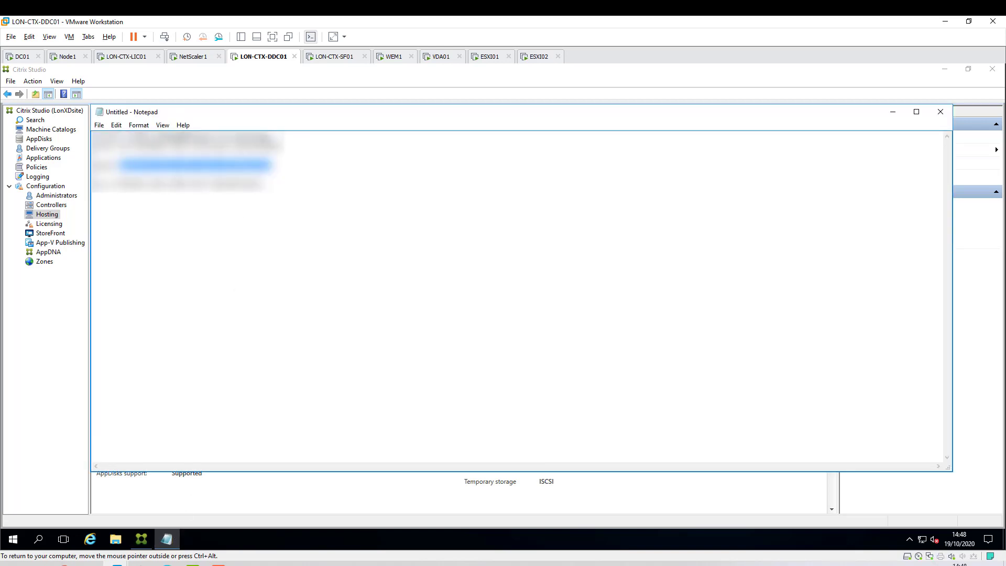
drag(268, 137, 124, 138)
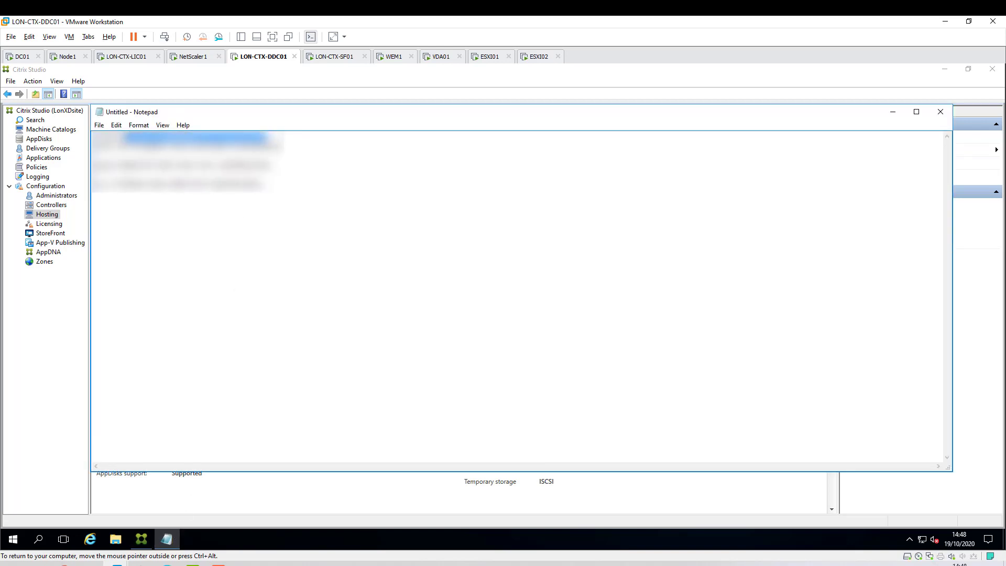
right_click(127, 152)
click(152, 183)
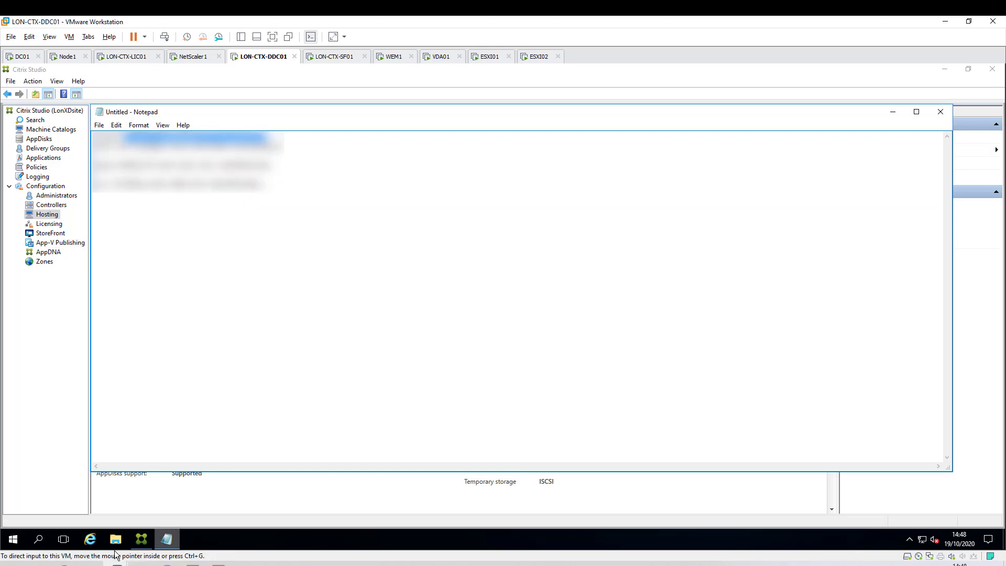
click(140, 545)
key(ctrl+v)
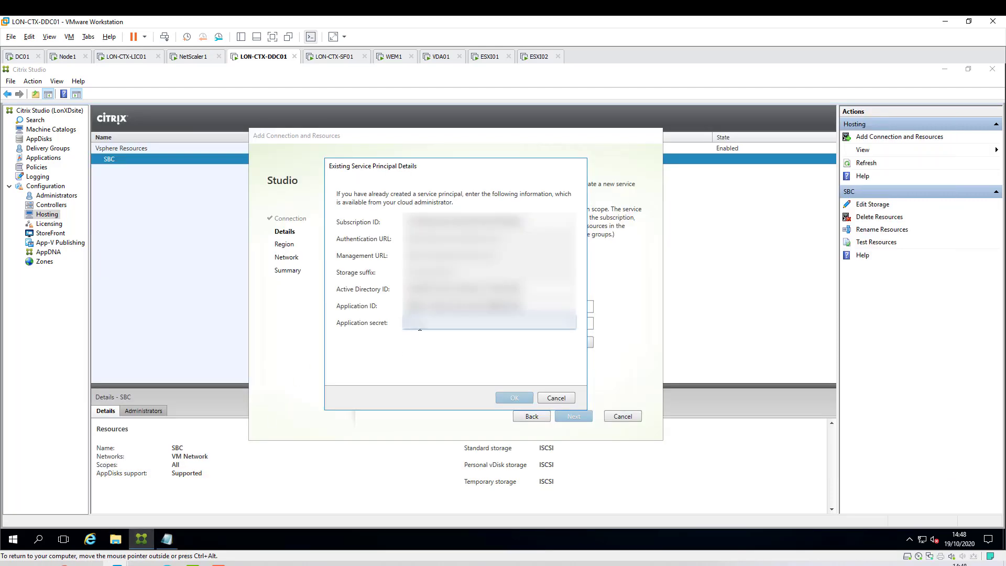
key(ctrl+v)
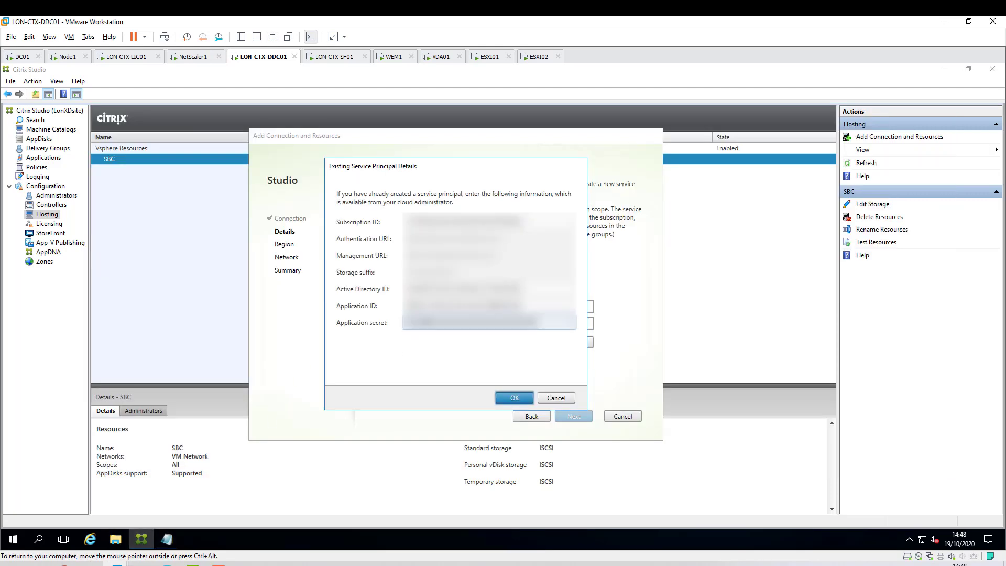
click(513, 396)
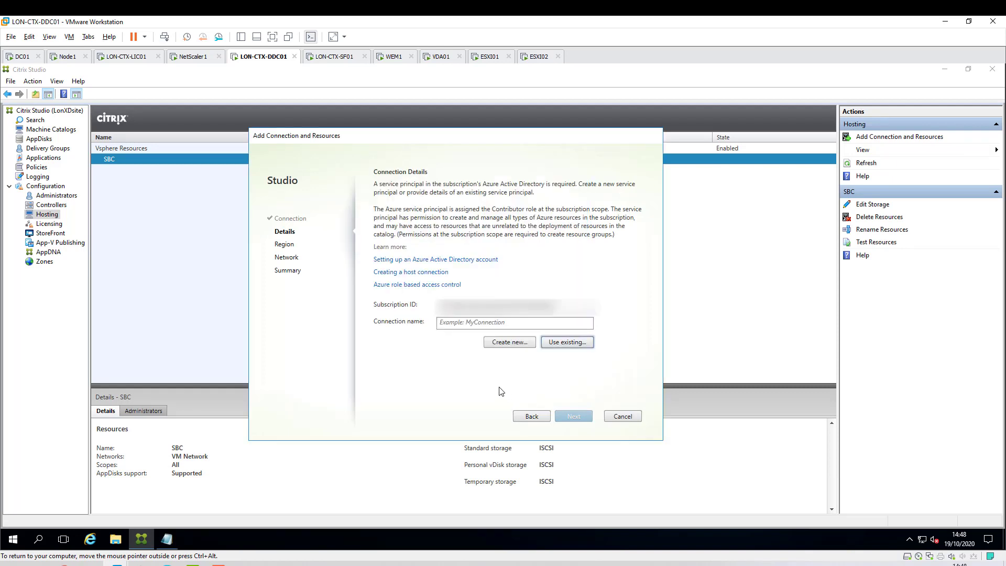
- Name the Azure connection 'Az' and continue to the region choice
click(463, 325)
text(AzureRM)
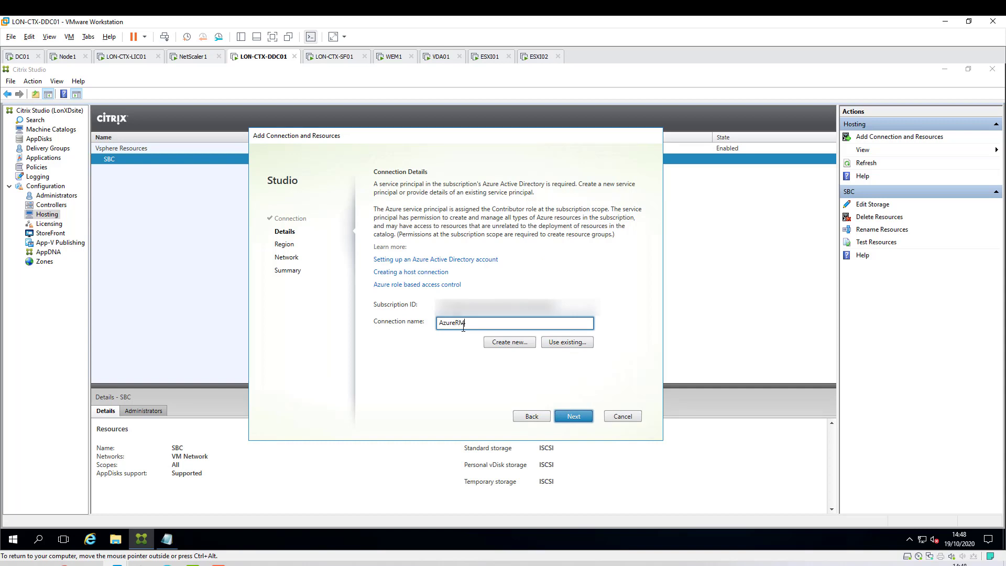
click(573, 416)
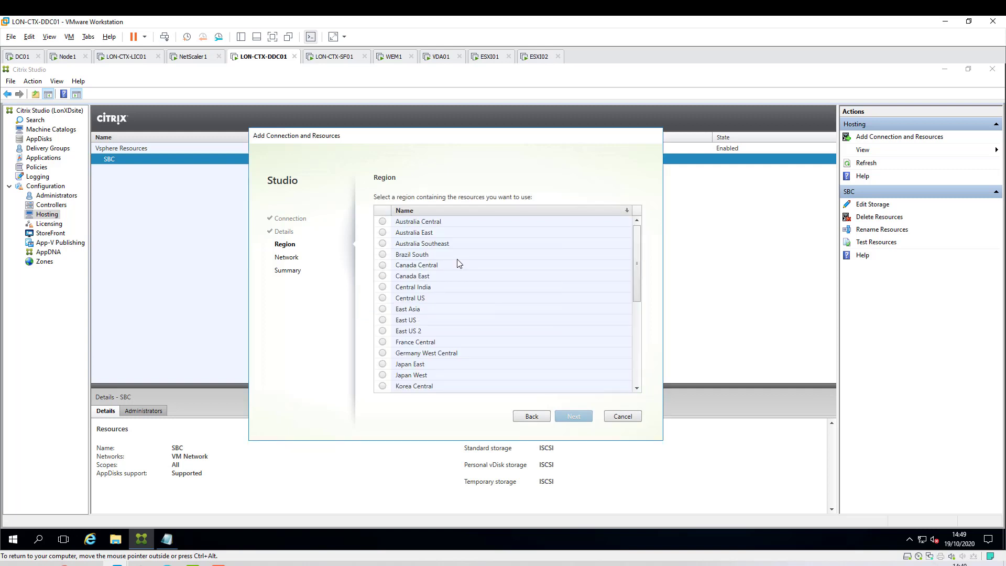
- Select UK South as the region and advance to the network settings
drag(639, 283, 640, 344)
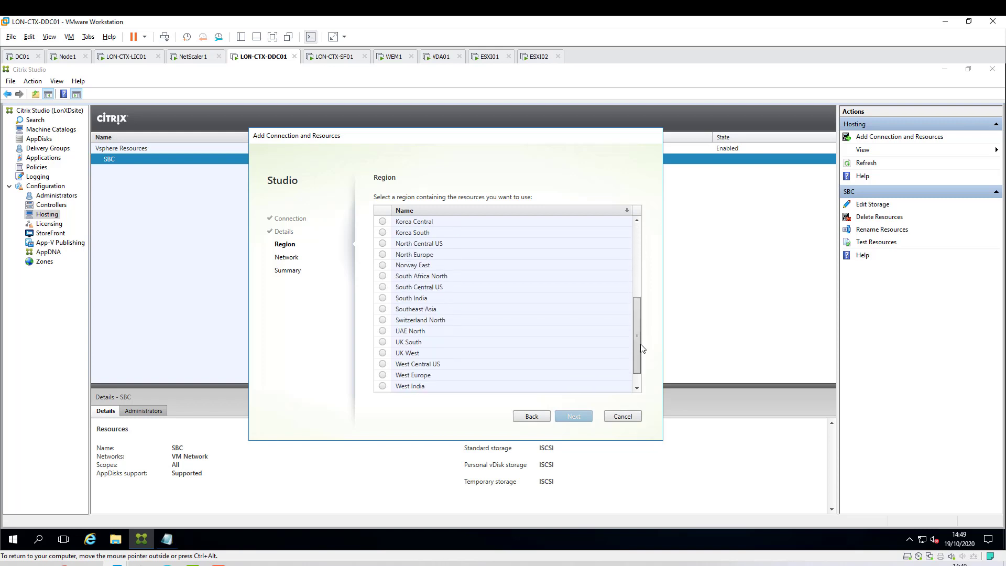
click(392, 346)
scroll(634, 346, down, 1)
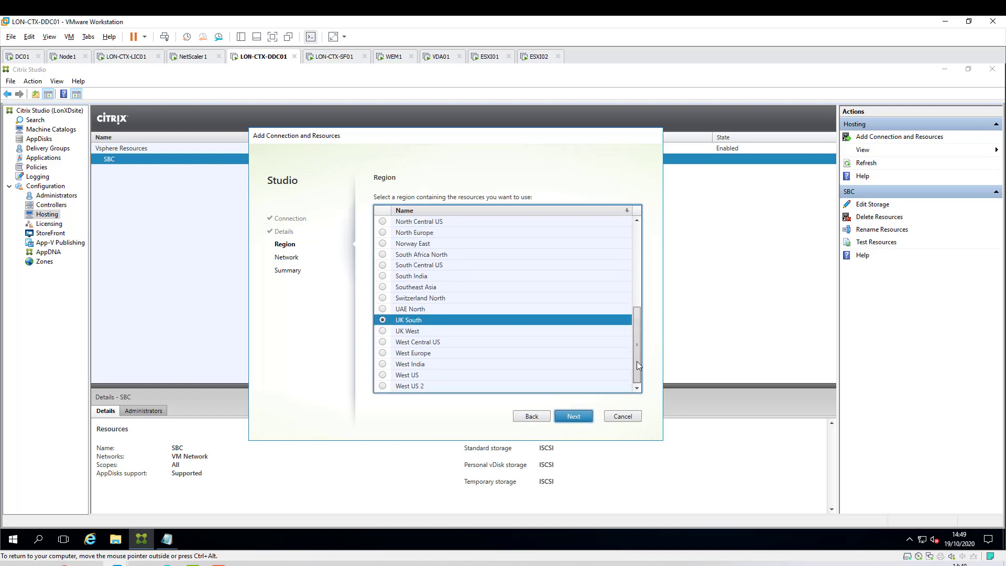
click(574, 417)
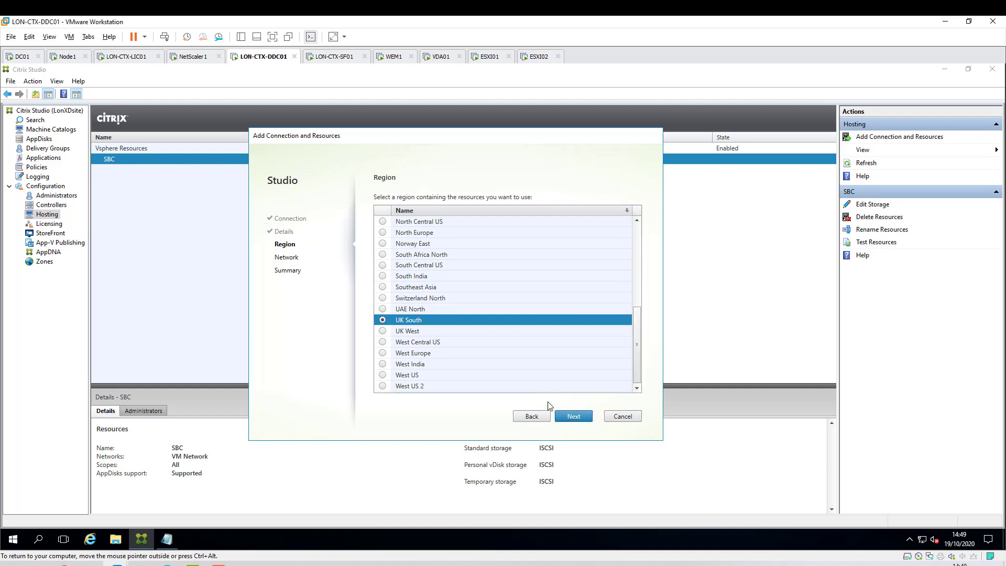
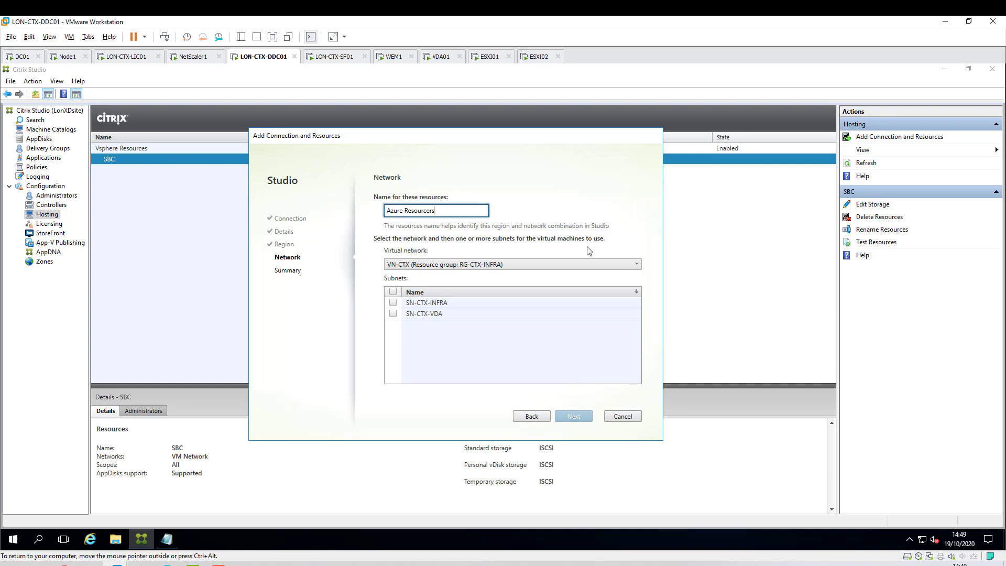
- Choose the VN-CTX virtual network, include the SN-CTX-VDA subnet, and advance to the Summary page
click(631, 266)
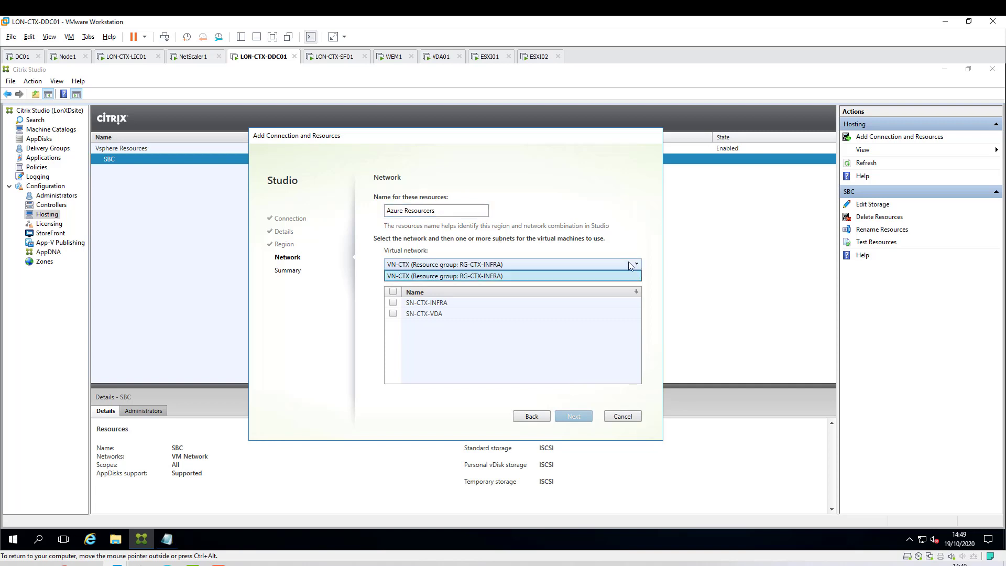
click(480, 276)
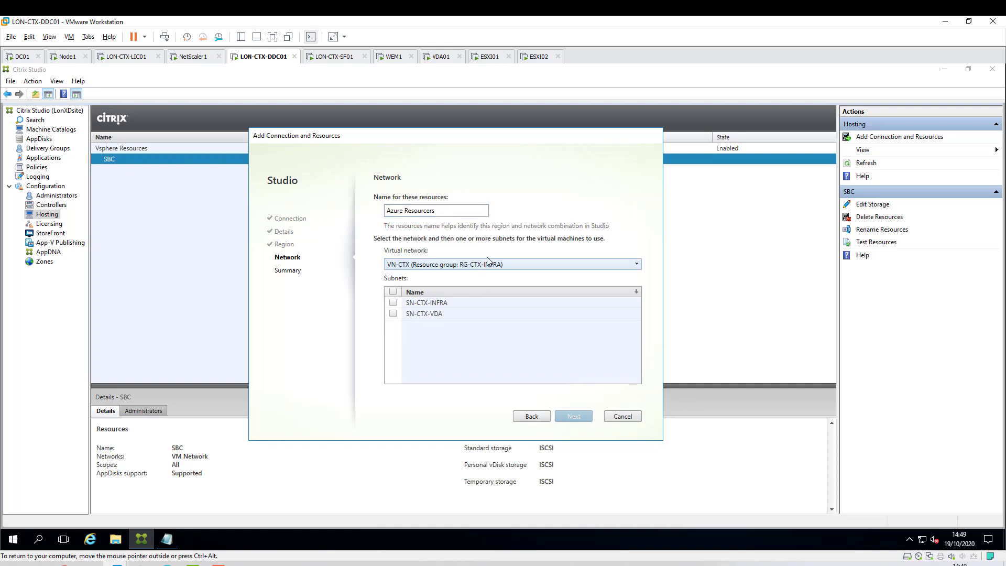
click(393, 313)
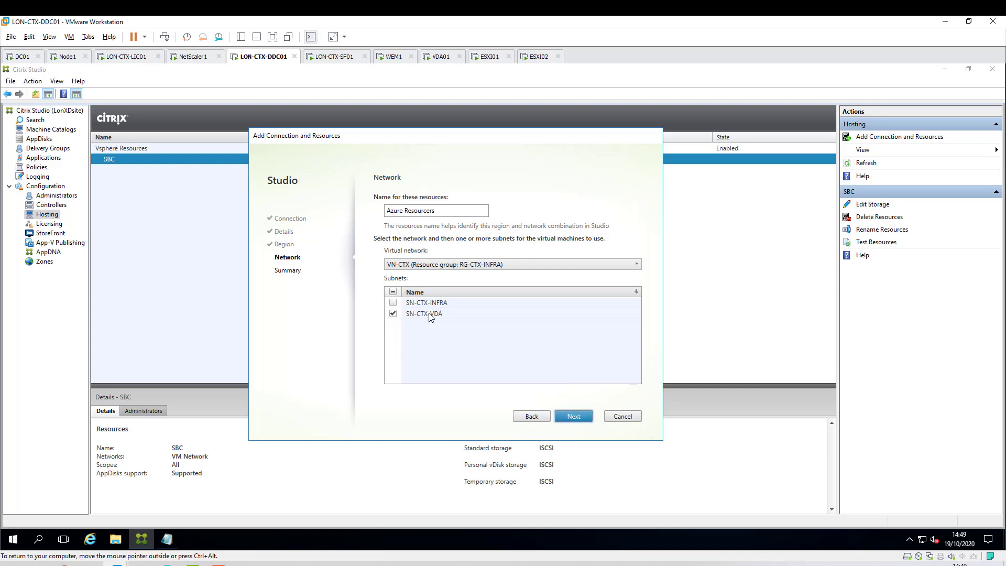
click(573, 416)
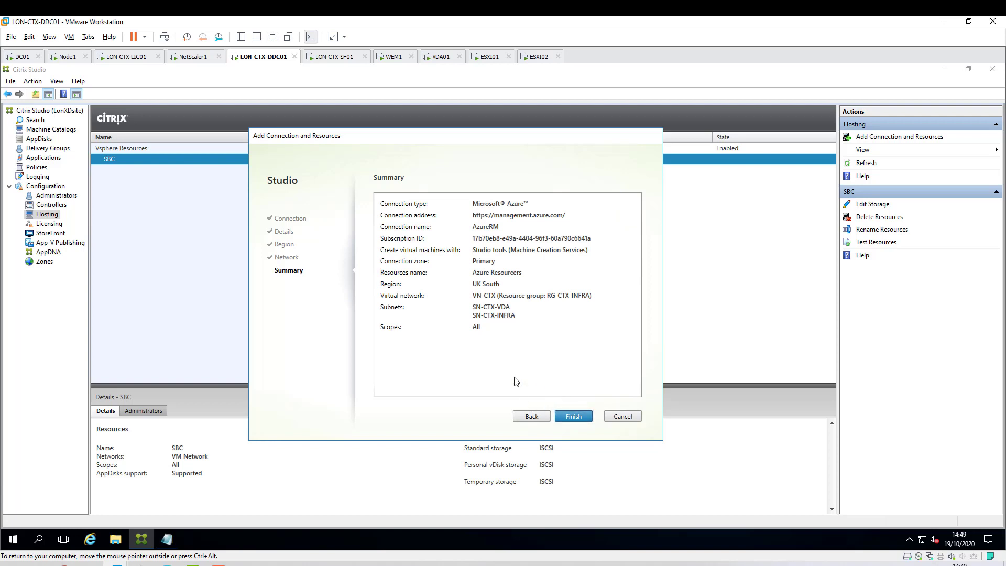
- Finish the wizard and view the new AzureRM connection's details in the Hosting list
key(Return)
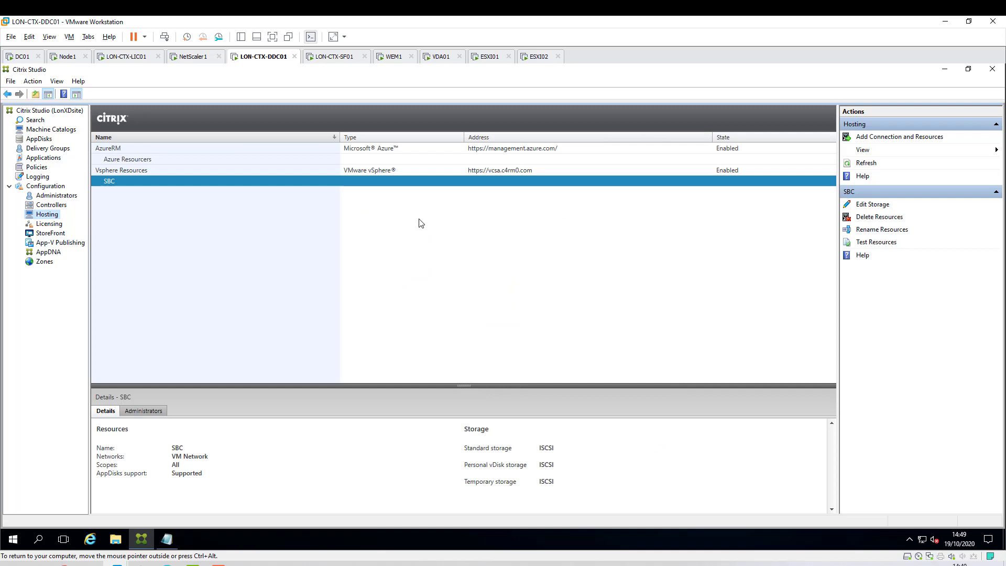
click(122, 150)
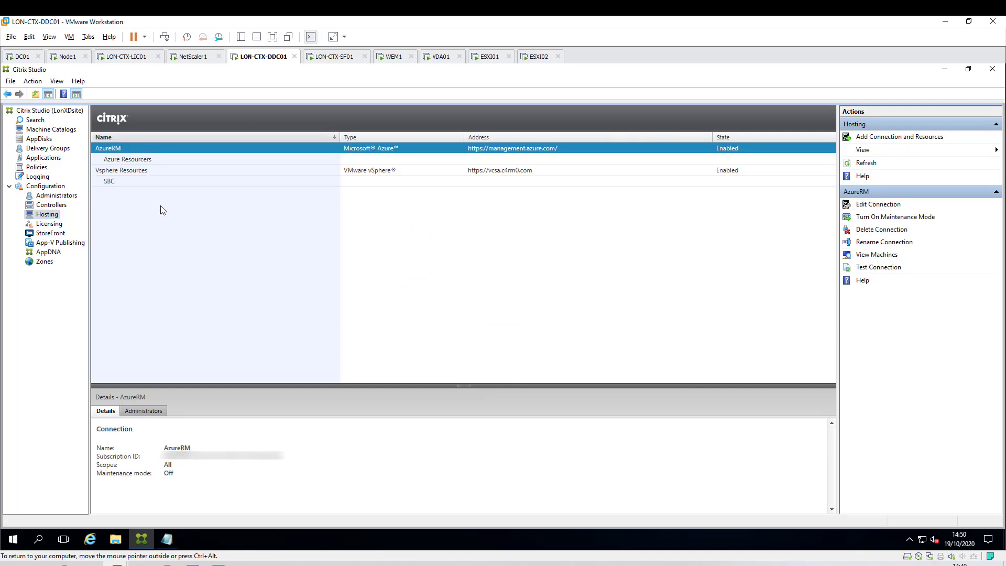